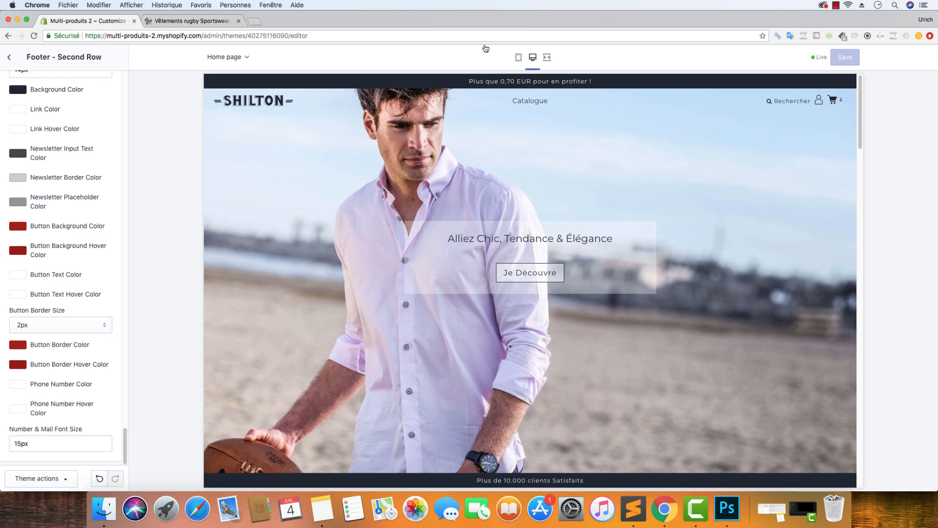
Review the home page preview down to the footer, examining the boundary between the reassurance icons and the dark footer block.
scroll(294, 119, down, 10)
scroll(300, 122, down, 15)
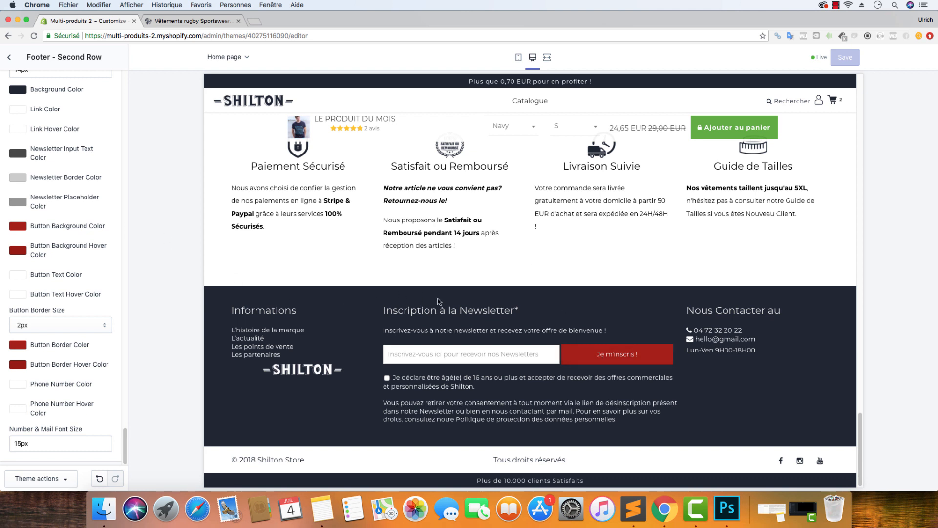
drag(229, 309, 556, 359)
click(506, 285)
scroll(337, 203, up, 15)
scroll(354, 216, up, 5)
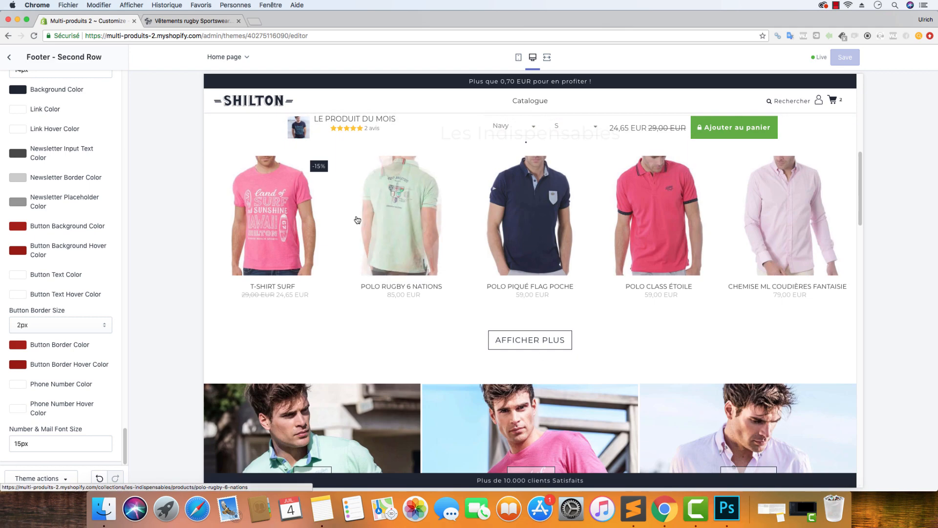
scroll(357, 217, down, 20)
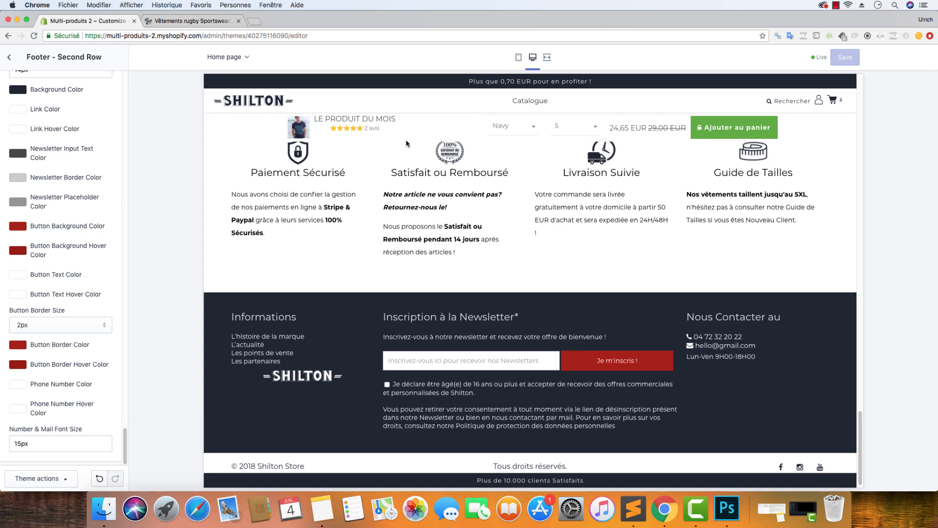
scroll(587, 294, down, 1)
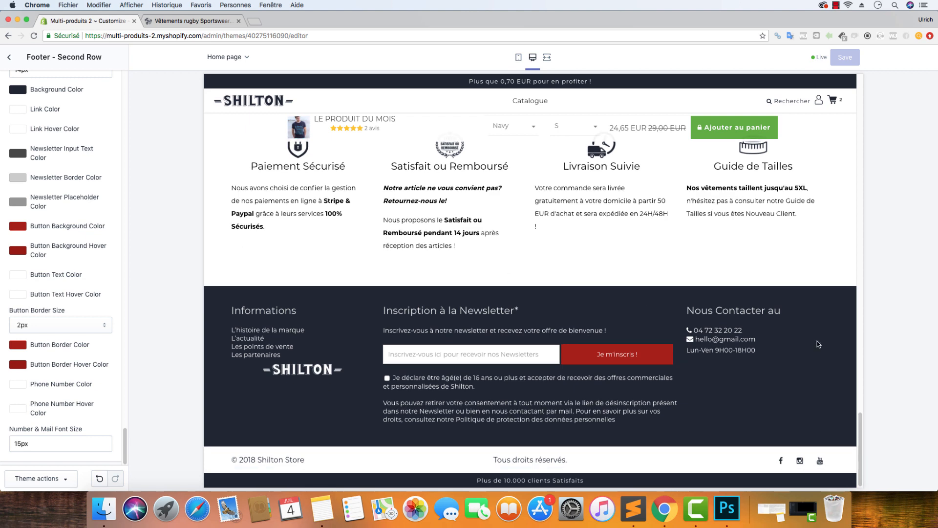
Switch to Photoshop and create a new document 4 pixels wide and 7 pixels high.
click(729, 503)
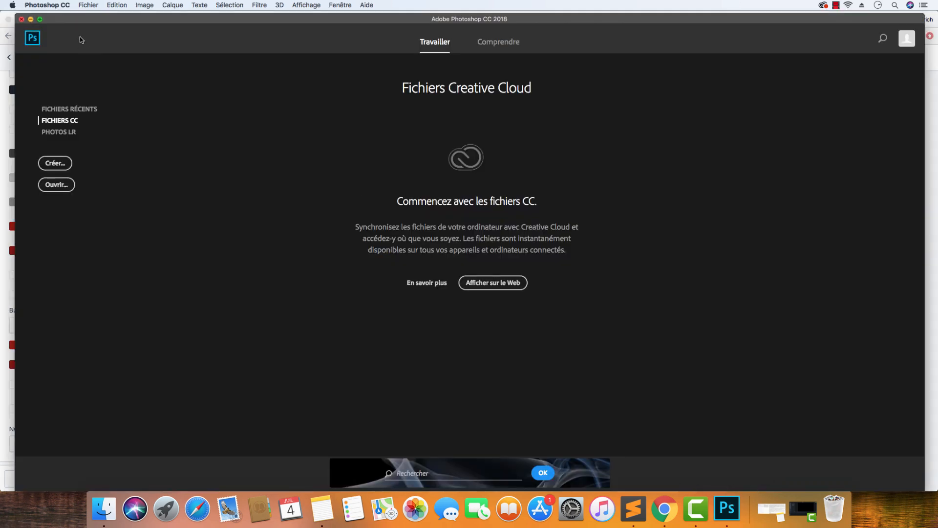
click(93, 6)
click(95, 14)
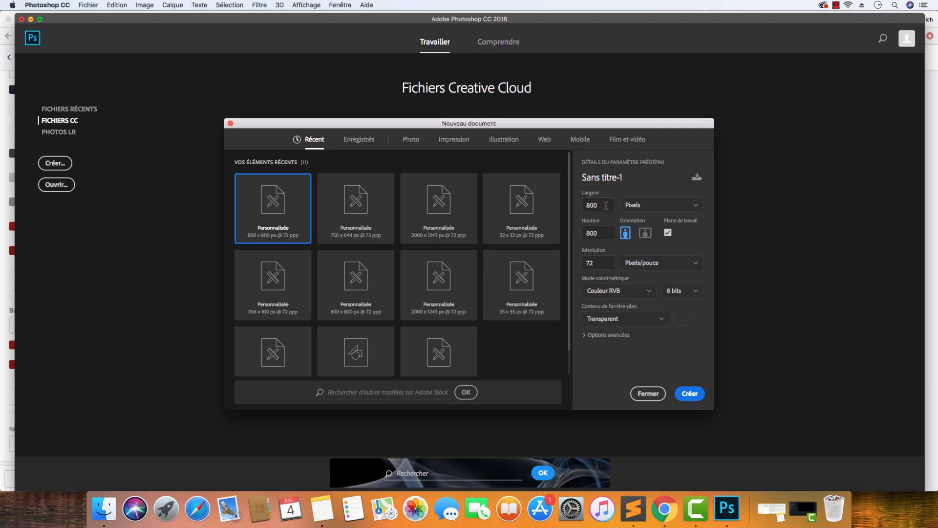
drag(606, 206, 587, 206)
text(4)
key(Tab)
text(7)
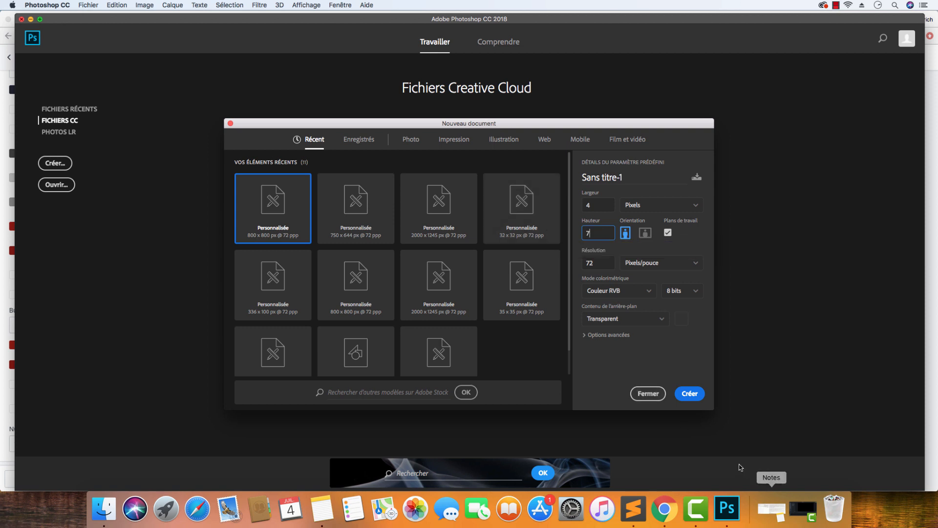
click(694, 394)
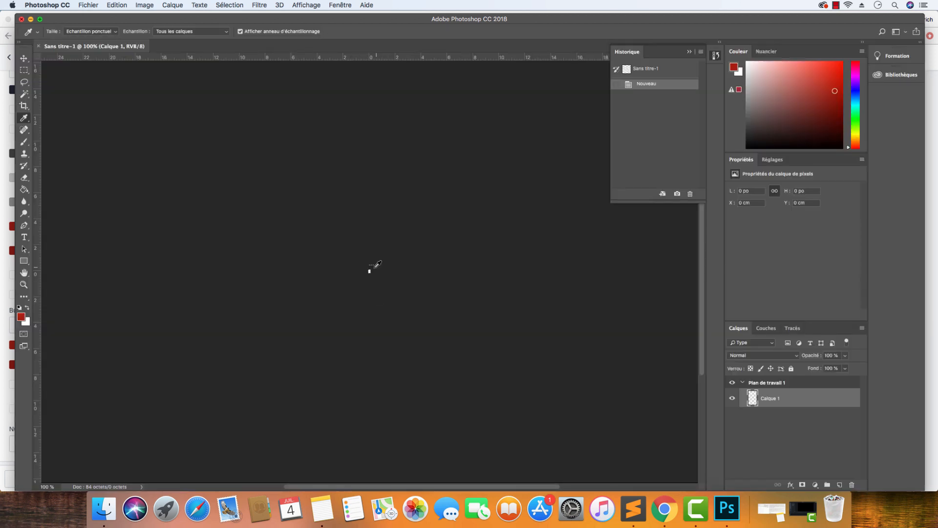
scroll(376, 257, up, 10)
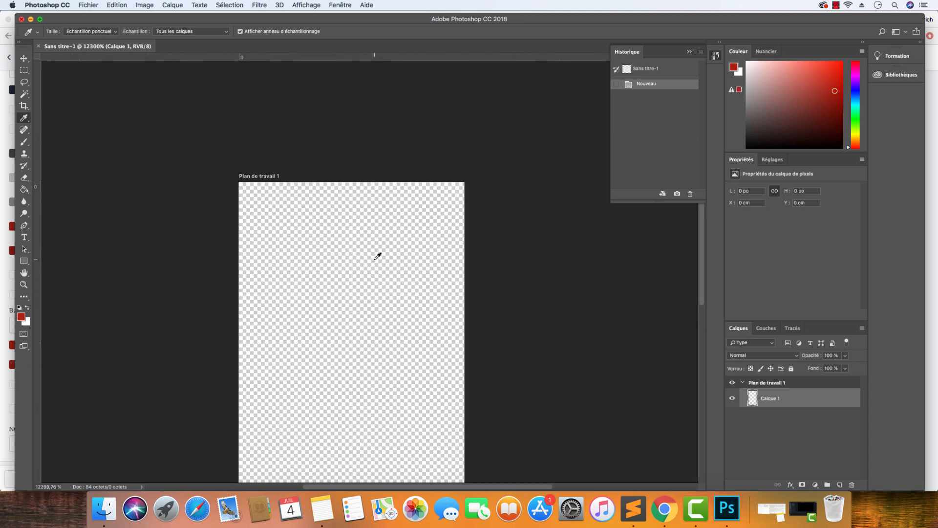
scroll(335, 255, down, 3)
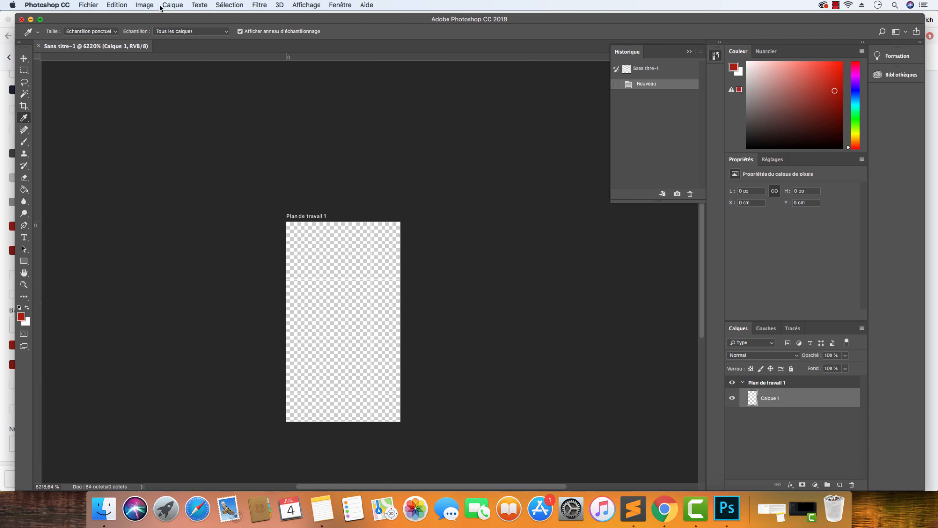
click(307, 5)
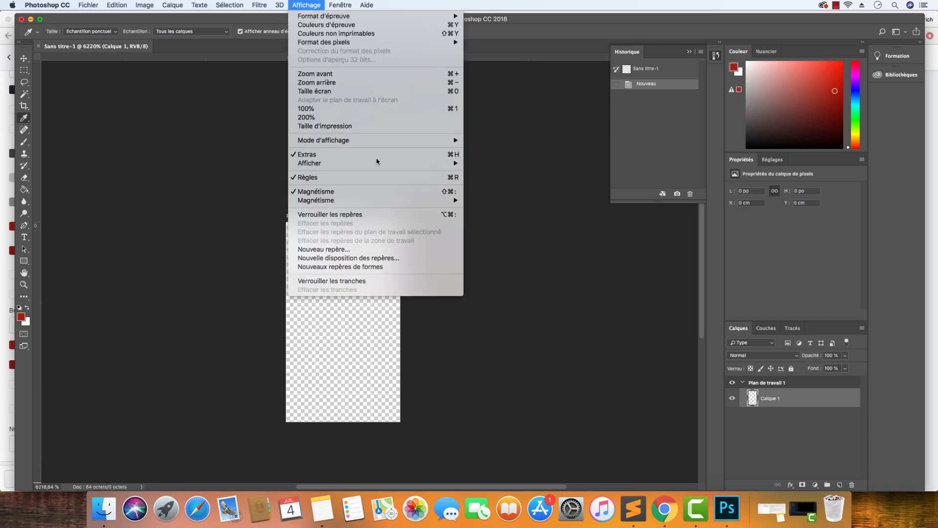
click(358, 251)
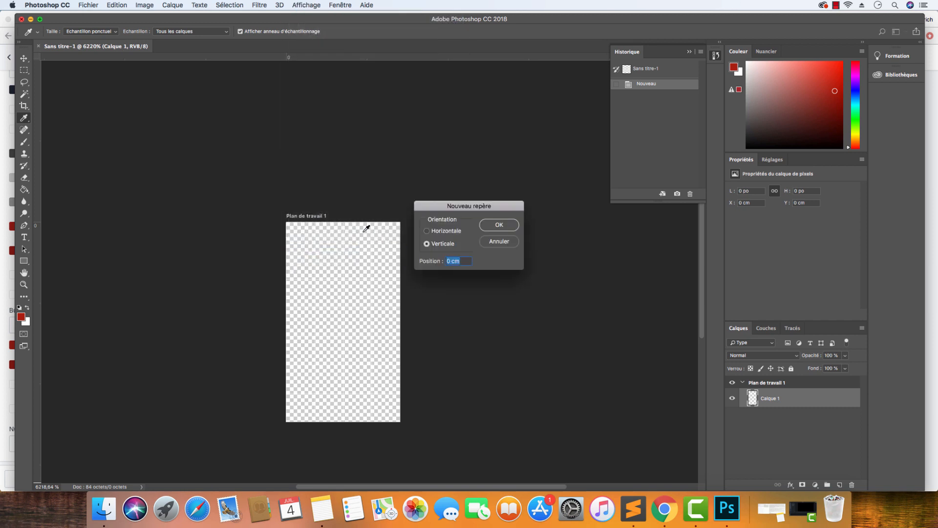
click(511, 244)
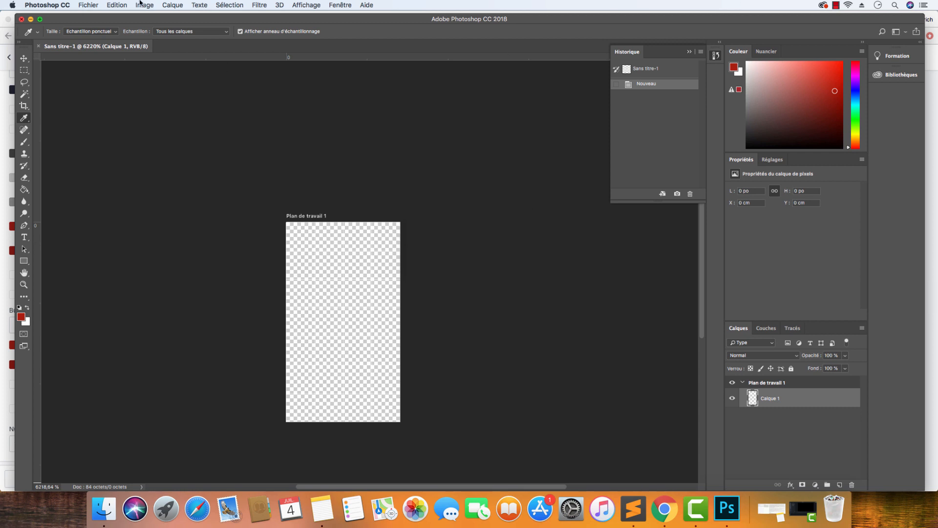
Add a horizontal guide at 50% of the artboard's height.
key(v)
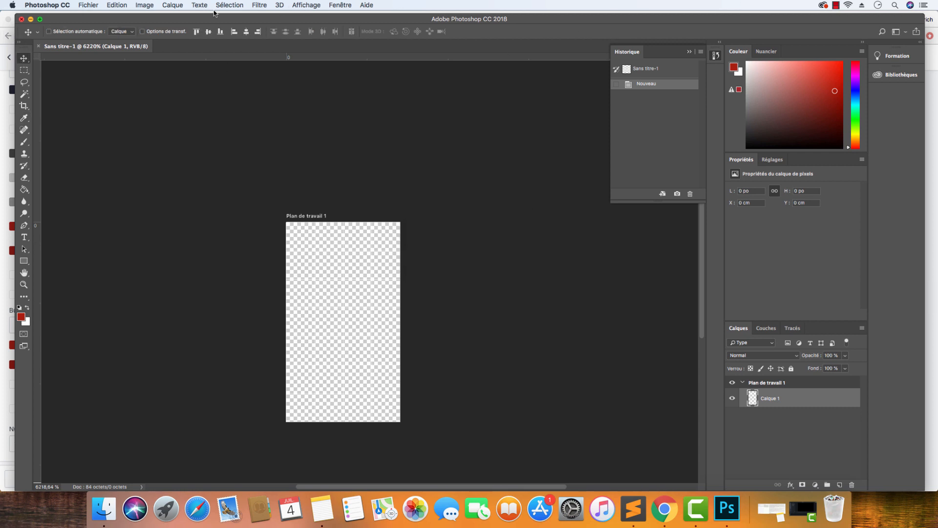
click(300, 6)
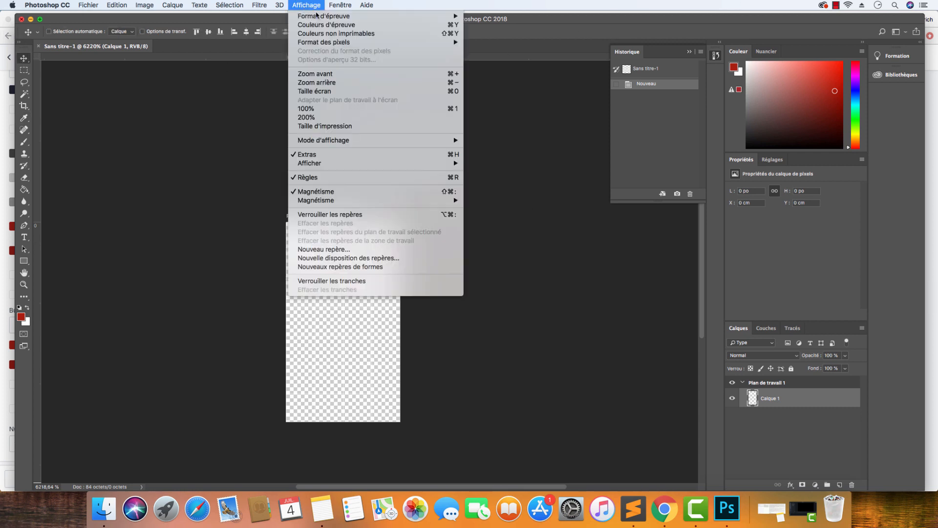
click(355, 247)
click(453, 231)
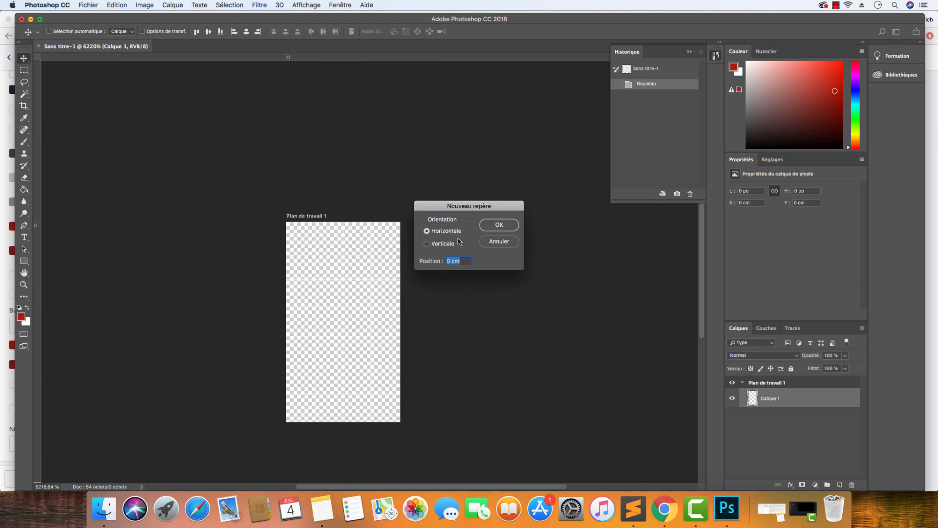
text(50%)
key(Return)
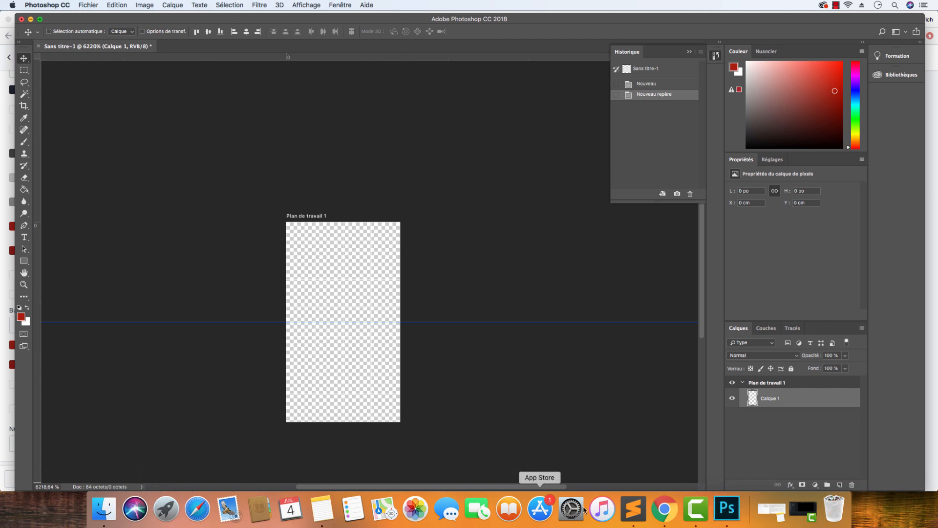
Switch to Chrome and copy the hex code of the footer second row's Background Color in the theme editor.
click(633, 510)
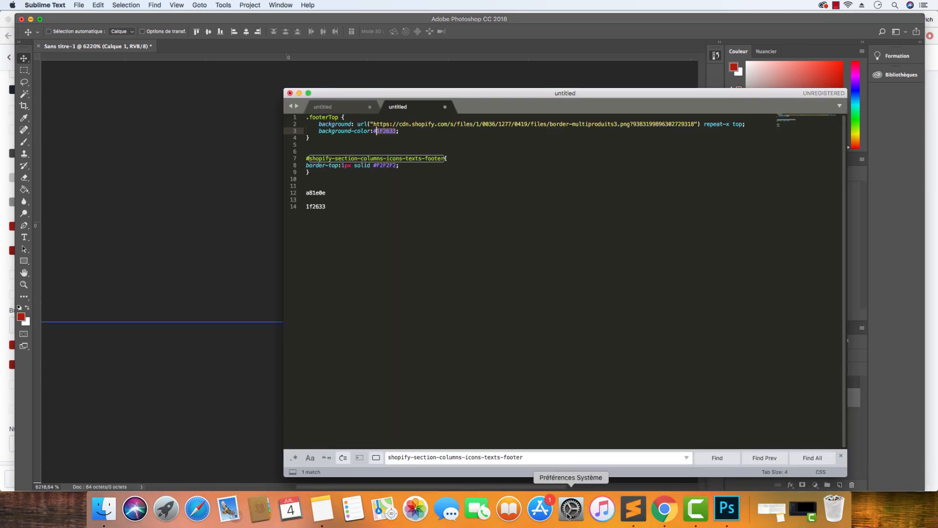
click(665, 509)
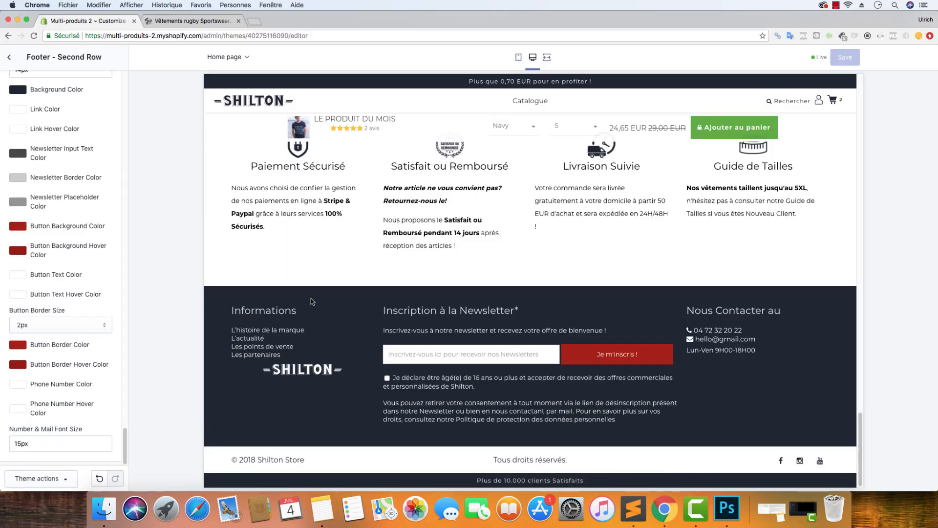
click(24, 91)
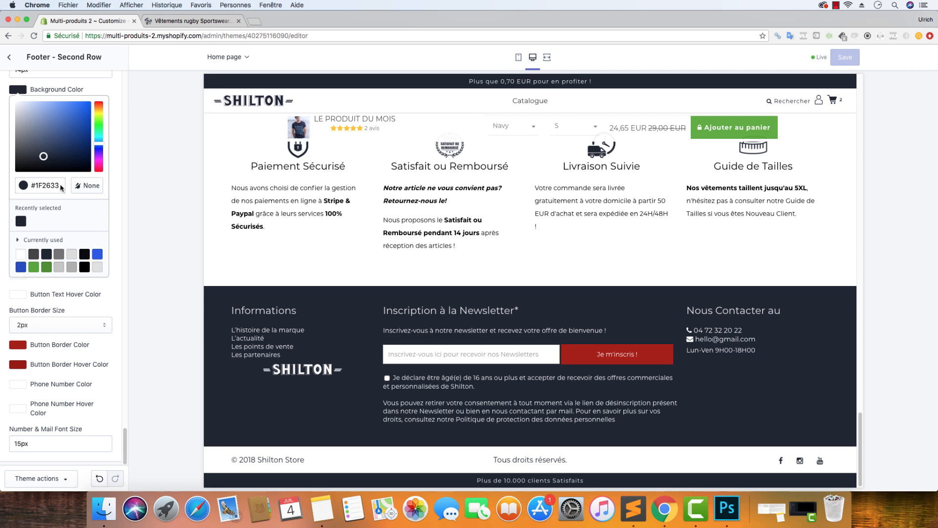
drag(61, 185, 37, 185)
right_click(37, 185)
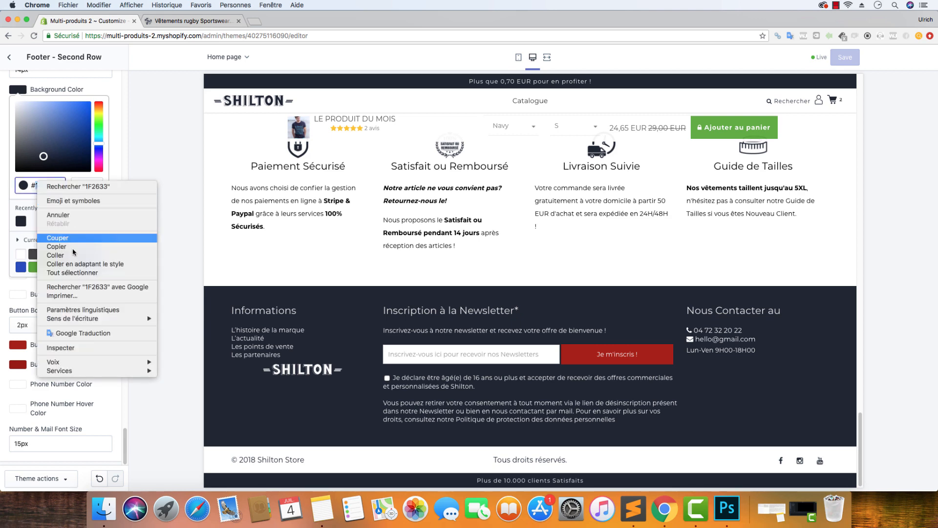
click(54, 249)
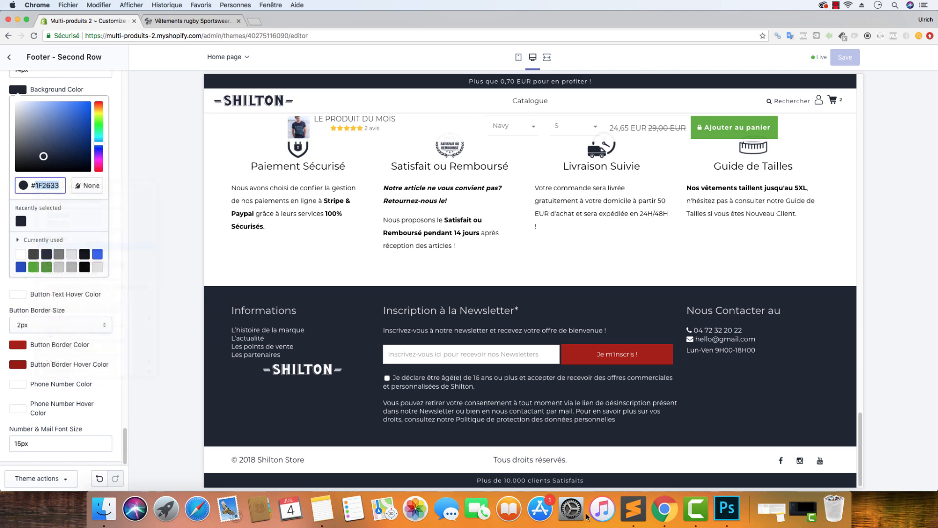
Switch to Photoshop, add a new layer and select the artboard's lowest three pixel rows across its full width.
click(727, 509)
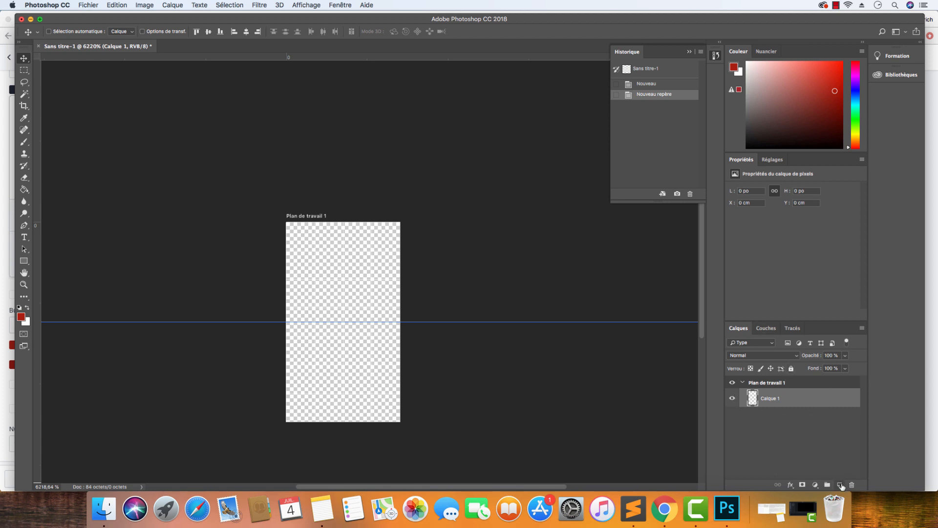
click(840, 485)
click(23, 70)
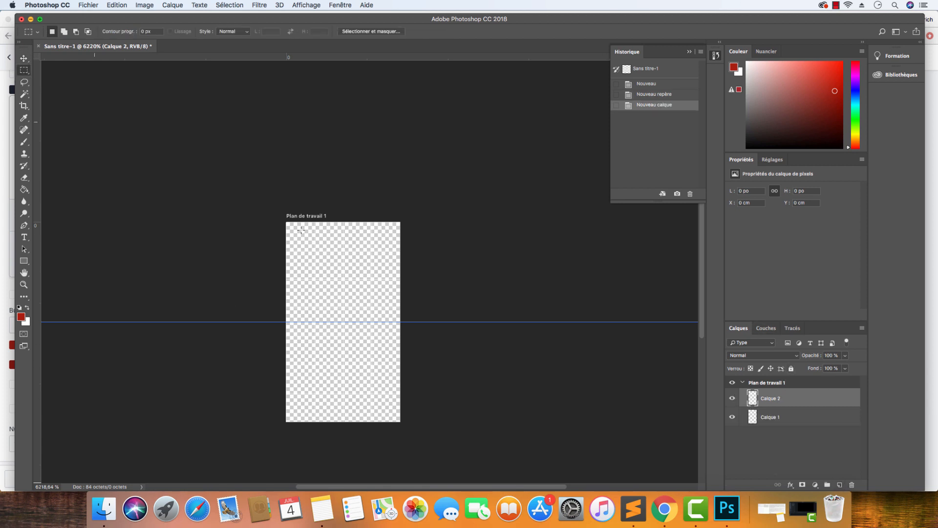
drag(280, 419, 400, 337)
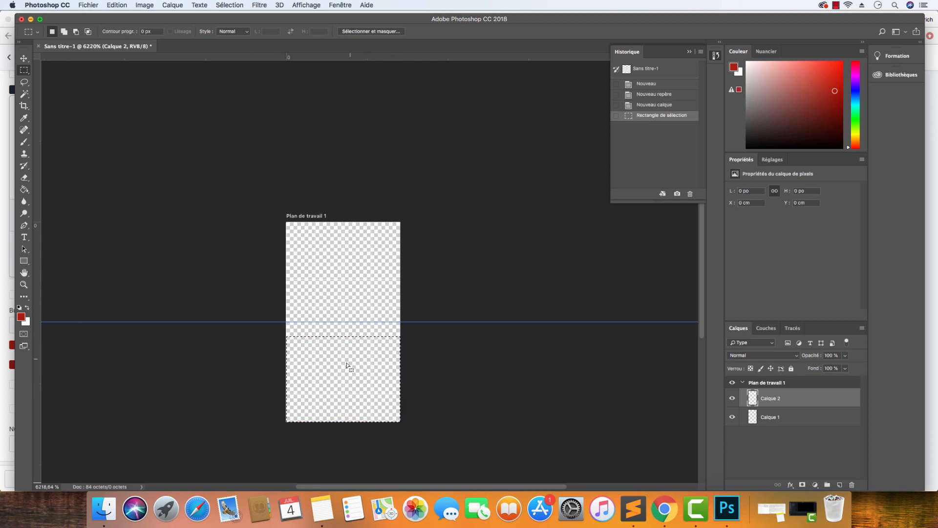
Set the foreground color to #1F2633, fill the selected area with the Paint Bucket and deselect it.
click(24, 190)
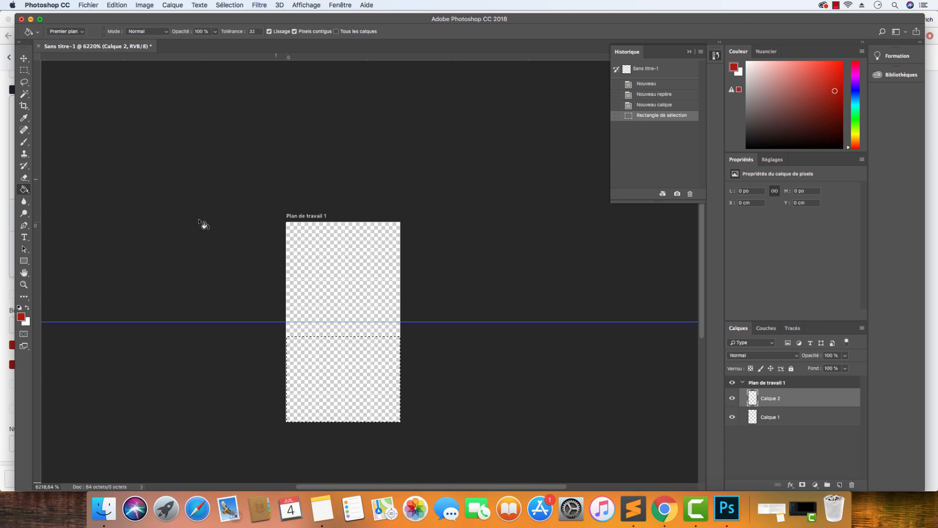
click(21, 316)
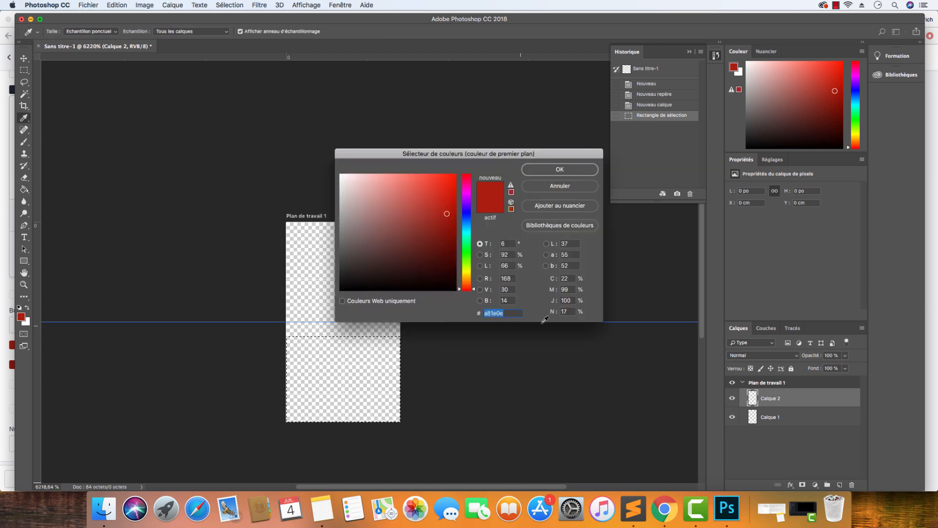
text(1F2633)
click(560, 169)
click(330, 371)
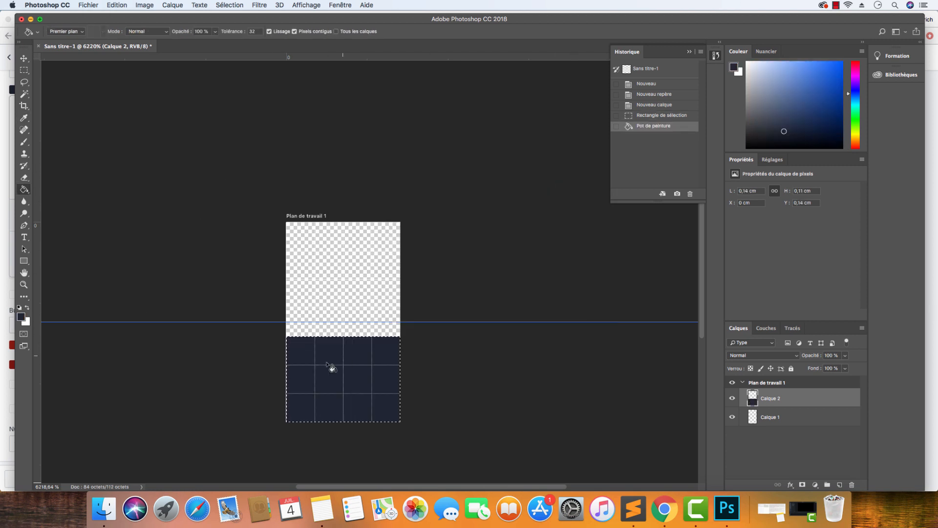
key(super+d)
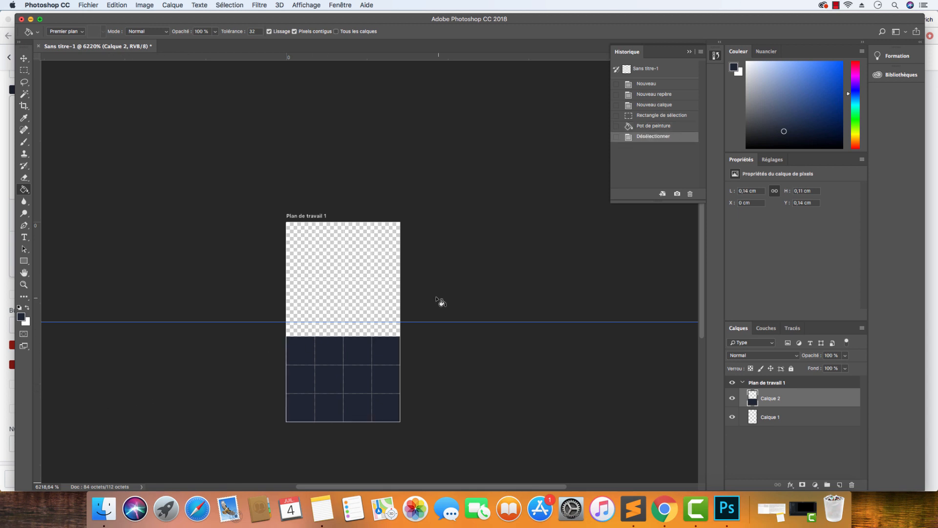
key(v)
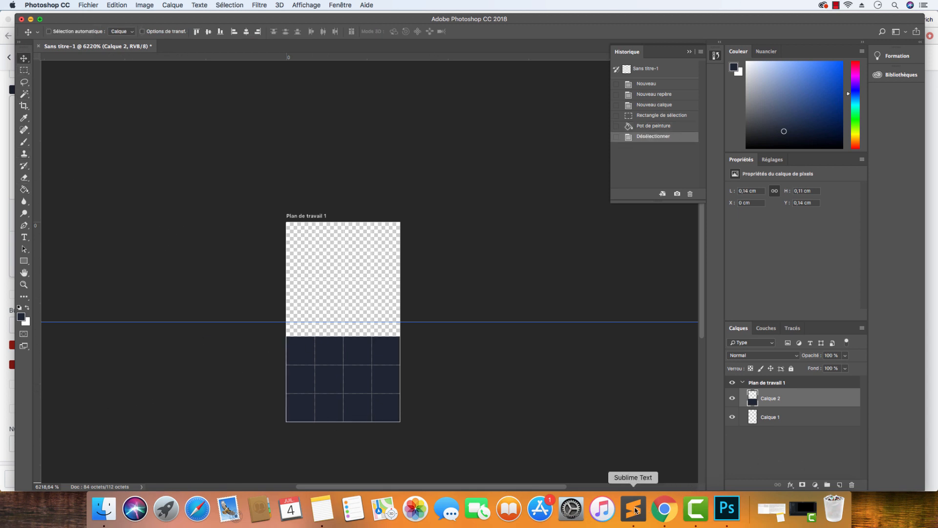
Switch to Chrome and copy the hex code of the footer's Button Border Color.
click(664, 508)
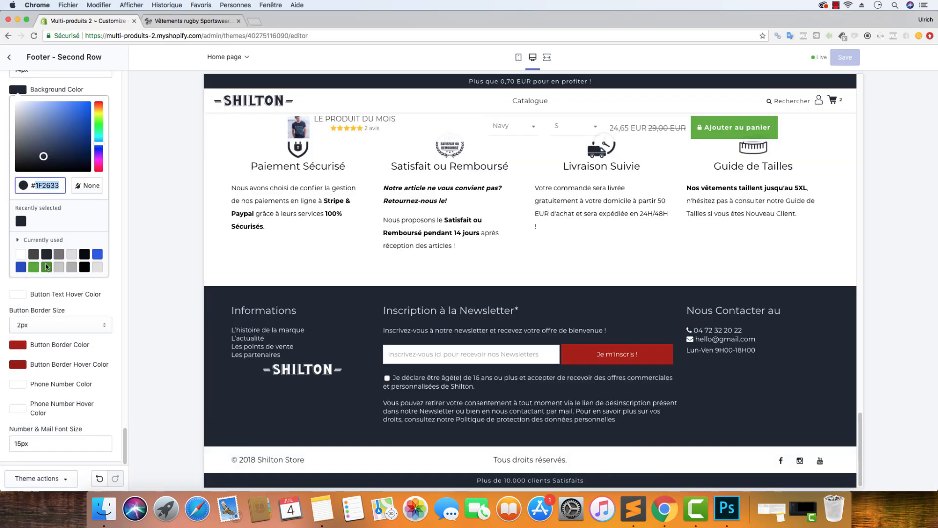
click(17, 348)
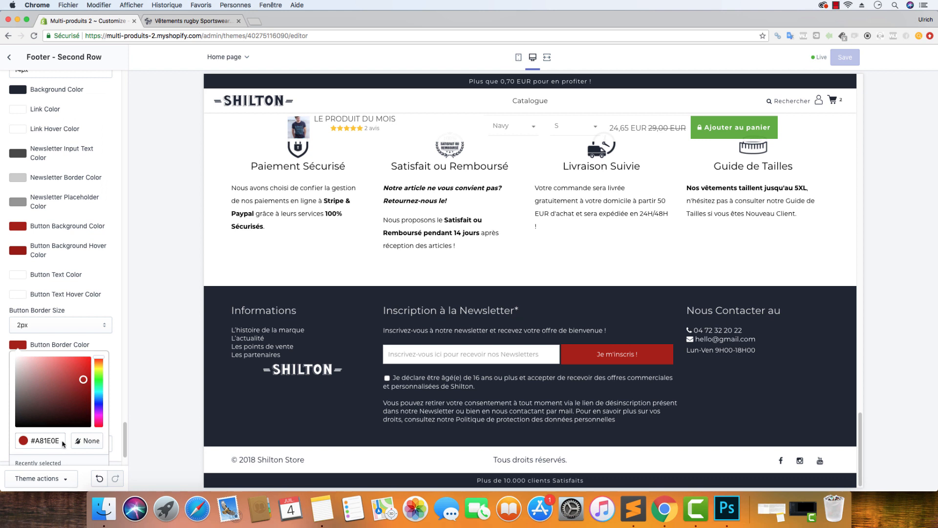
drag(61, 442, 37, 443)
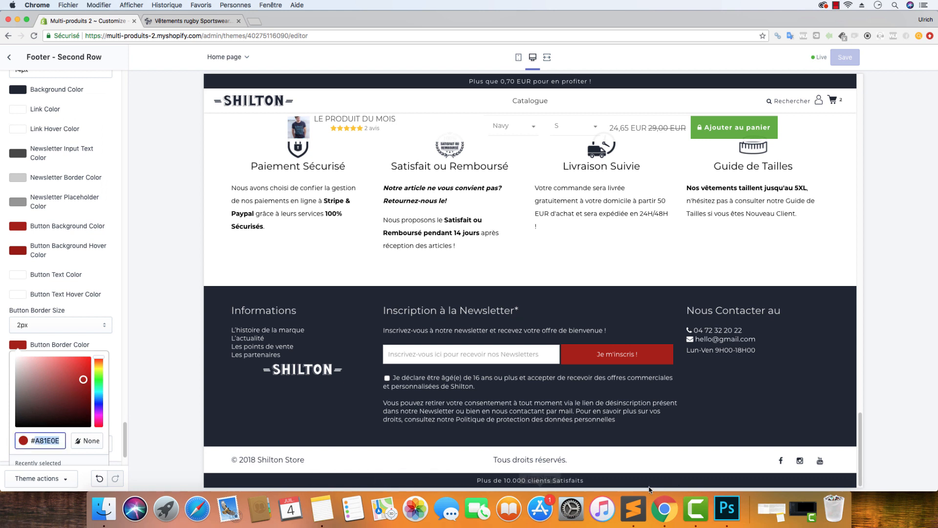
Switch to Photoshop, add a new layer and select the artboard's uppermost three pixel rows across its full width.
click(727, 509)
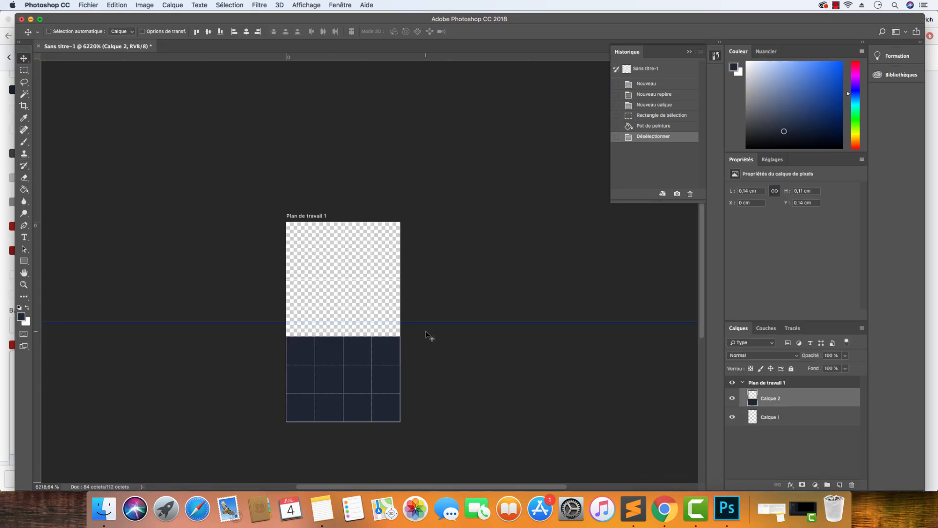
click(840, 484)
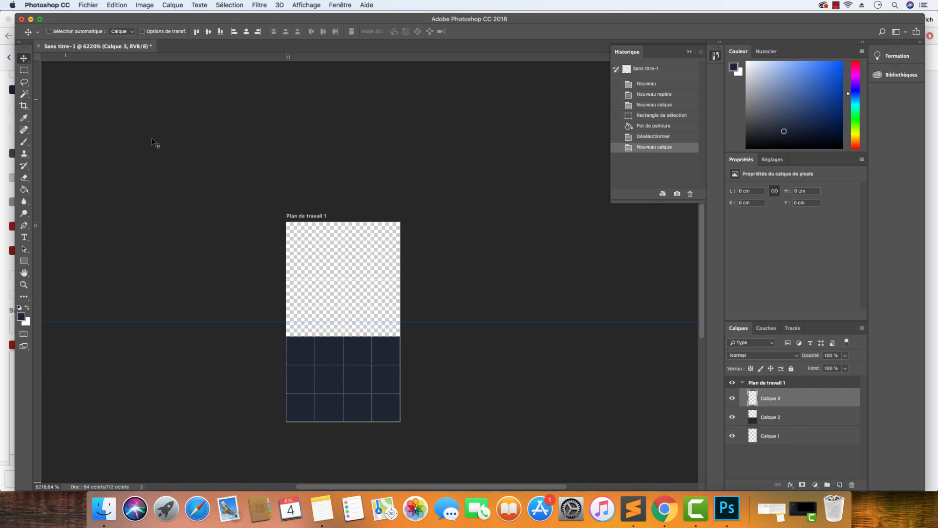
click(25, 70)
mouse_move(442, 307)
mouse_down()
mouse_move(451, 315)
mouse_move(447, 291)
mouse_move(452, 309)
mouse_move(455, 300)
mouse_up()
Set the foreground color to #A81E0E, fill the selected upper rows with the Paint Bucket and deselect them.
click(24, 193)
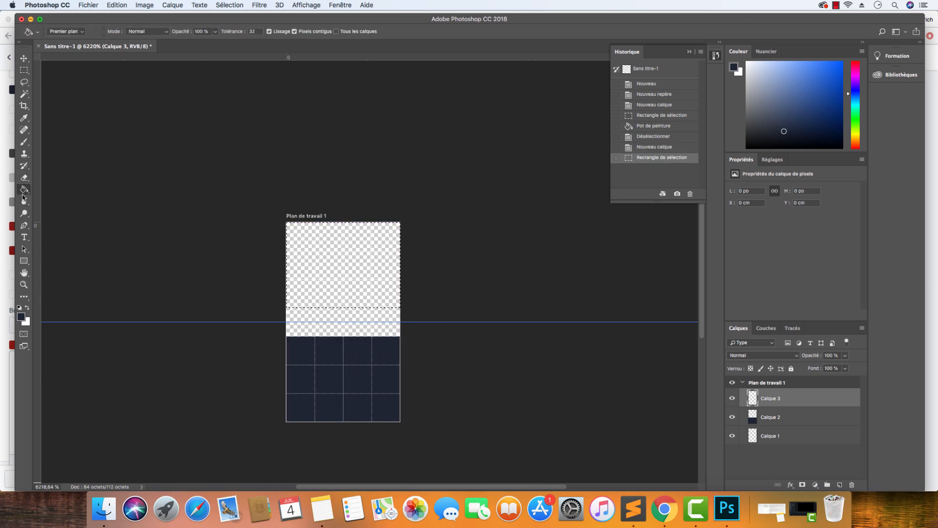
click(20, 317)
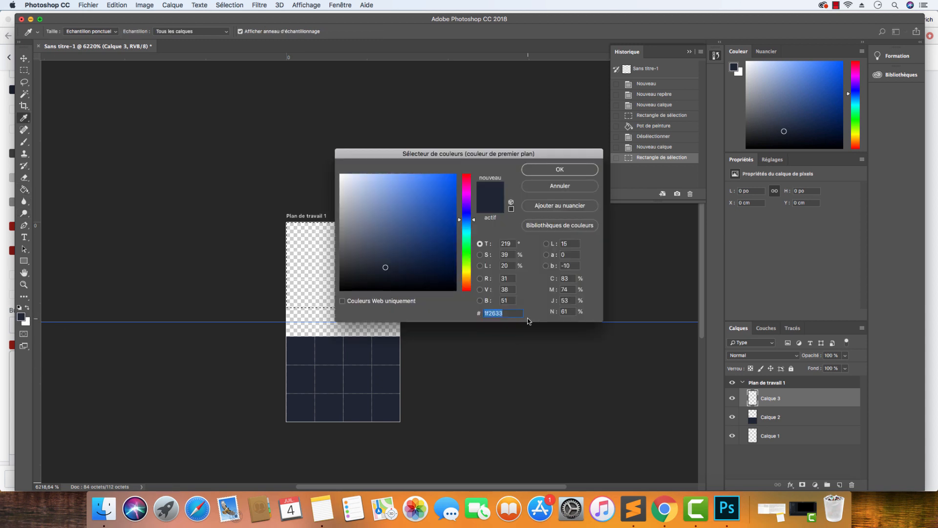
key(super+v)
click(562, 168)
click(324, 238)
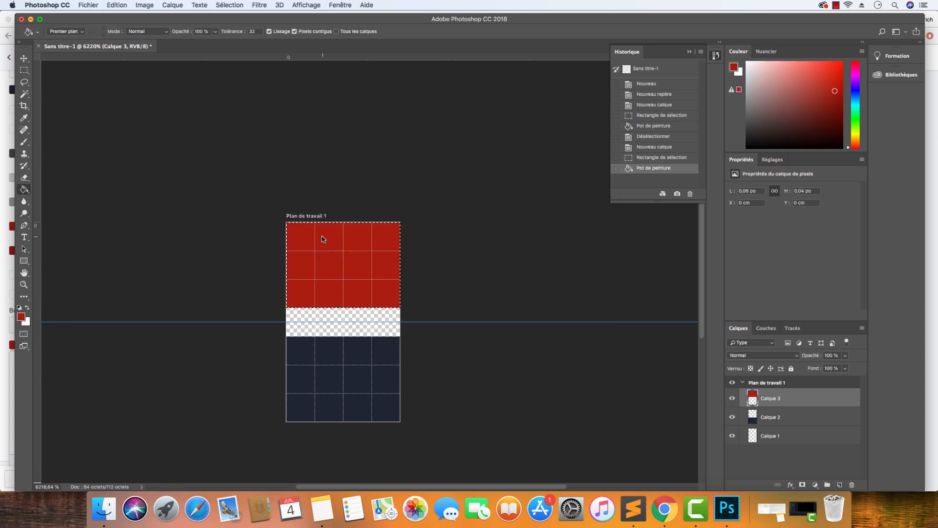
key(super+d)
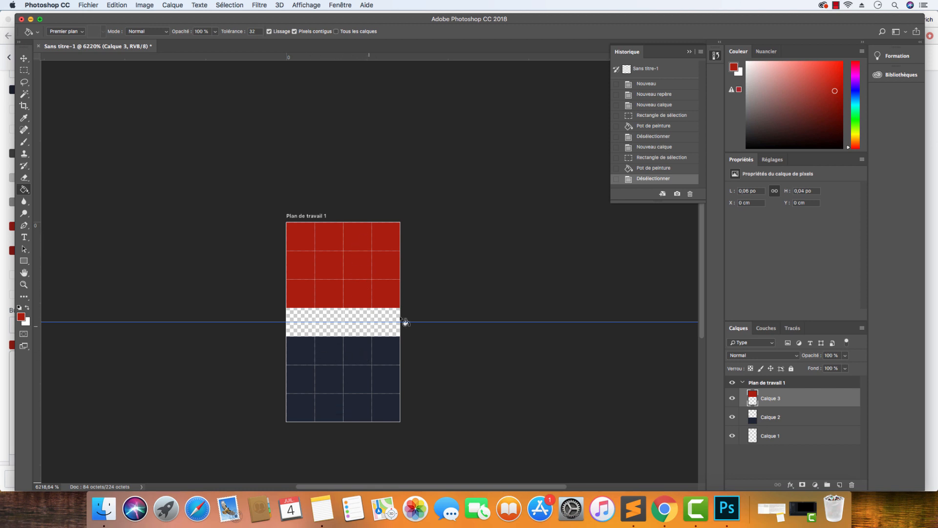
Remove the horizontal guide that crosses the artboard.
click(23, 58)
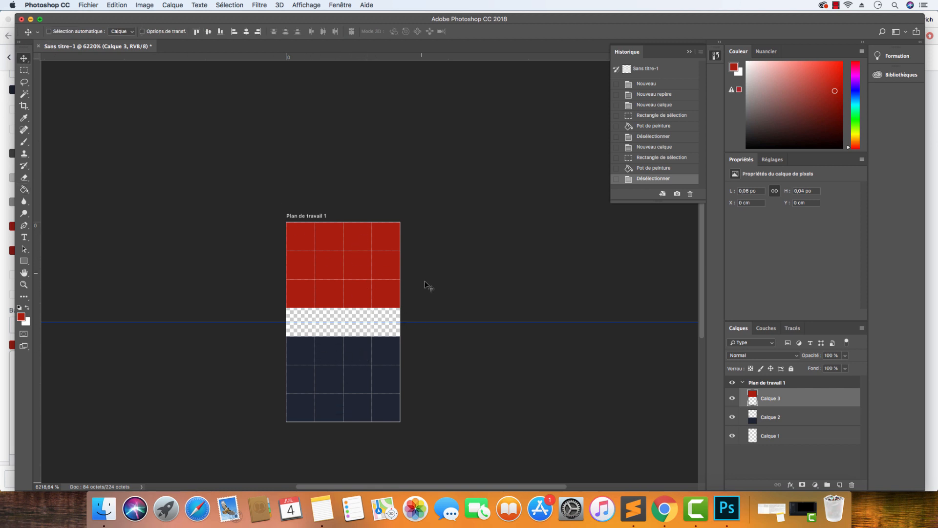
drag(427, 322, 455, 55)
Fill the lowest layer, Calque 1, with white (#FFFFFF) using the Paint Bucket.
click(777, 438)
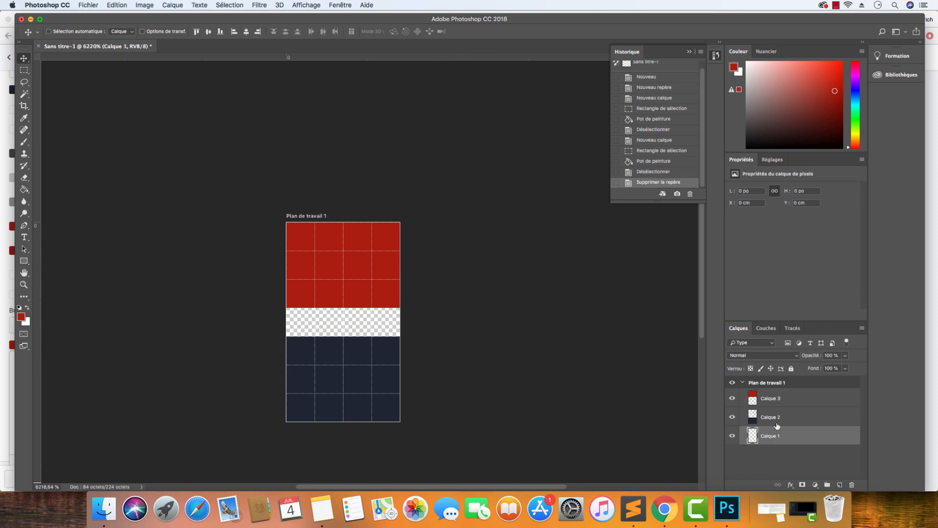
click(26, 190)
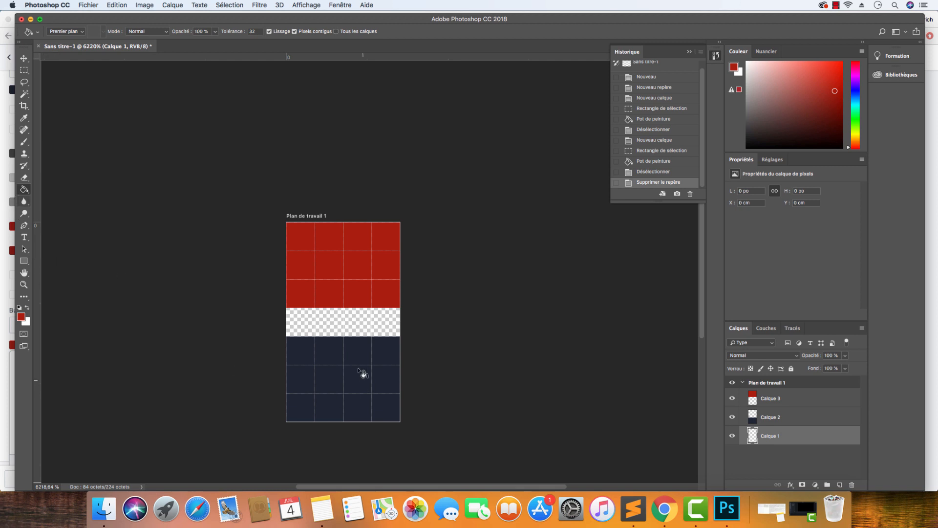
click(316, 310)
key(super+z)
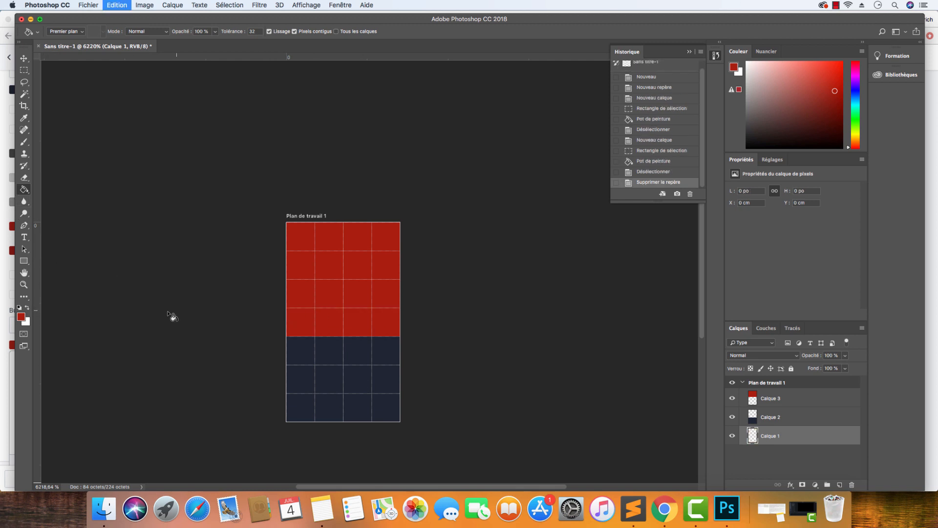
click(21, 317)
drag(435, 239, 336, 162)
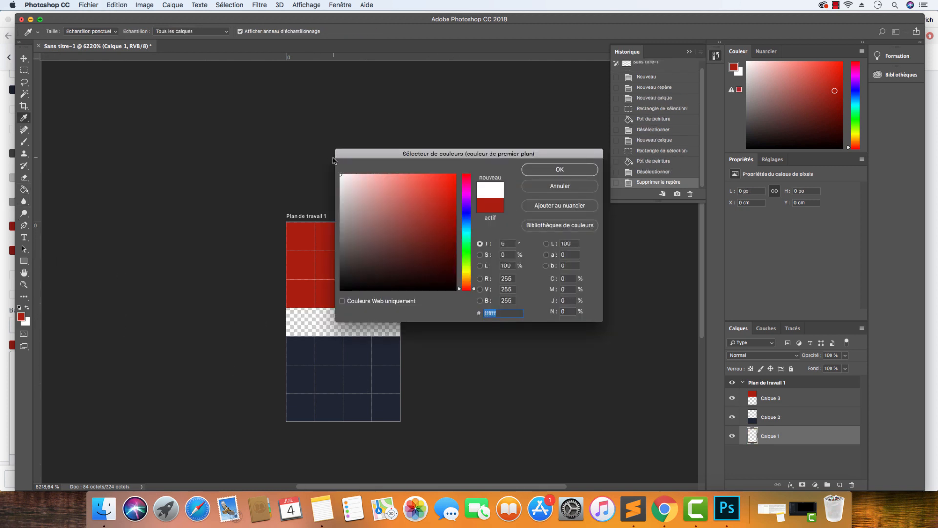
click(578, 170)
click(354, 307)
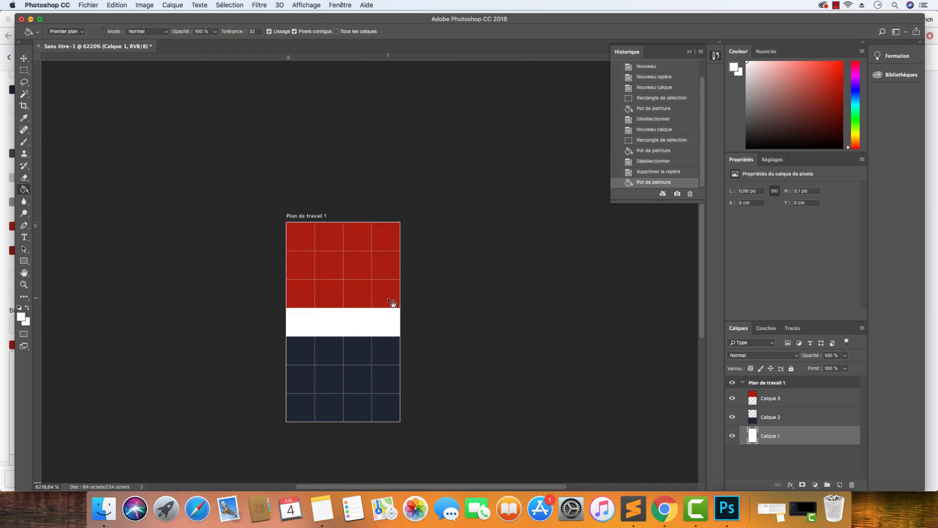
Flatten the image and export it as a PNG named background-shilton in the Bureau folder.
right_click(821, 402)
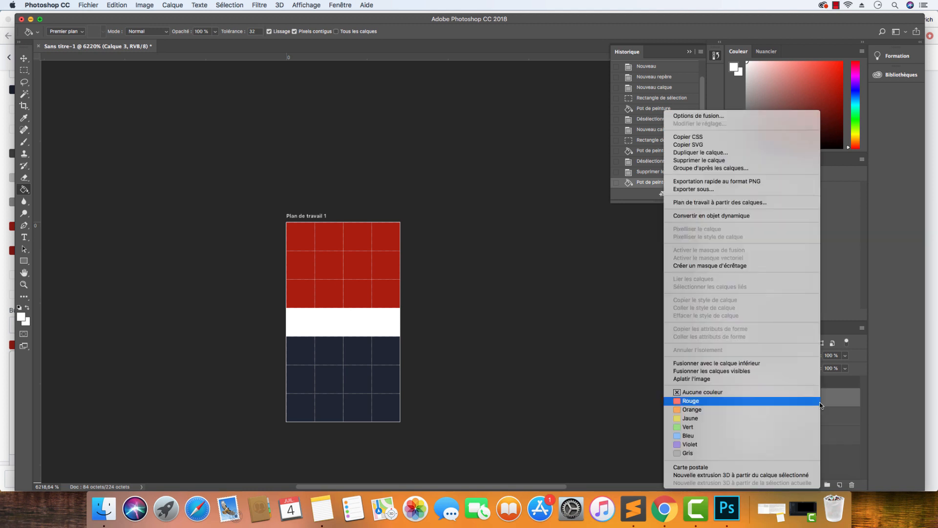
click(792, 381)
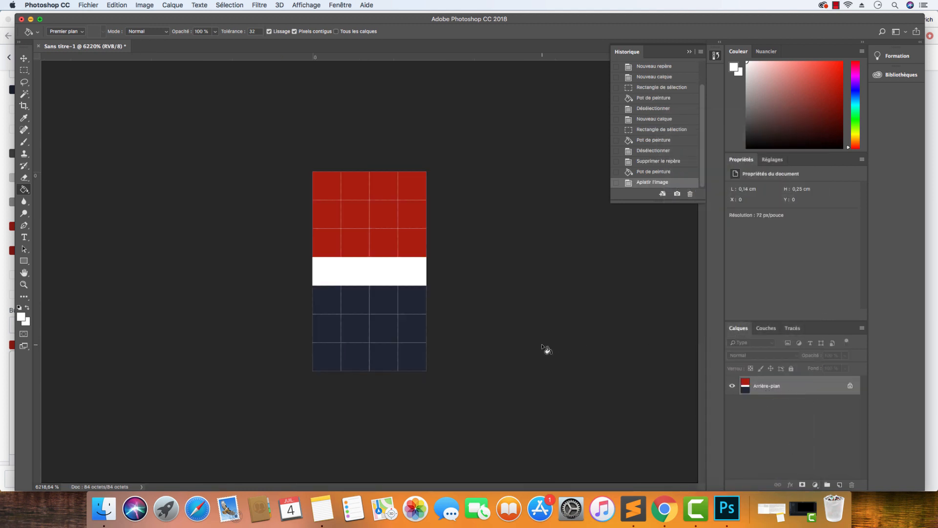
key(super+alt+shift+w)
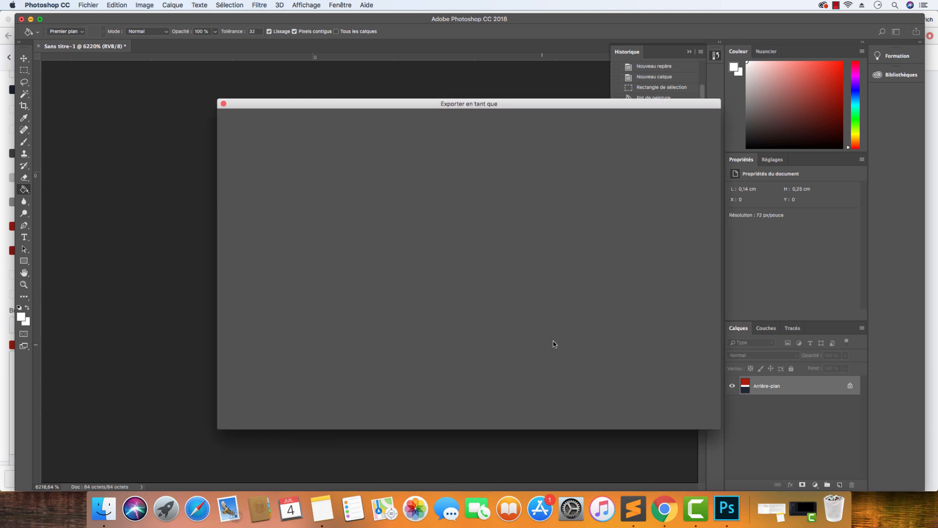
click(657, 130)
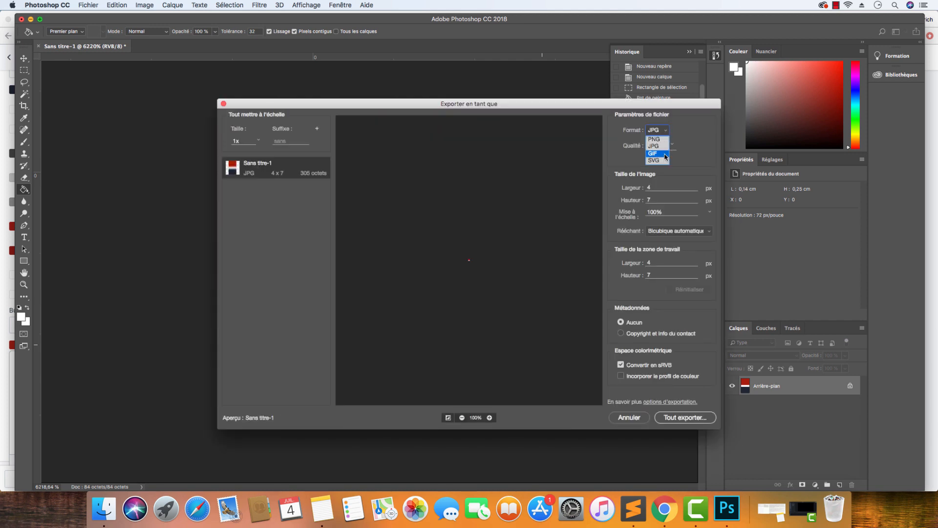
click(663, 140)
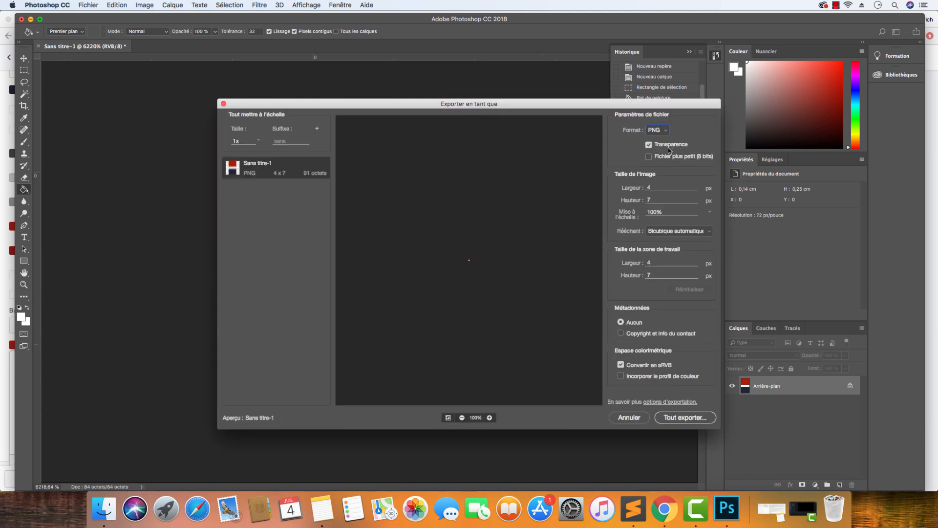
click(687, 418)
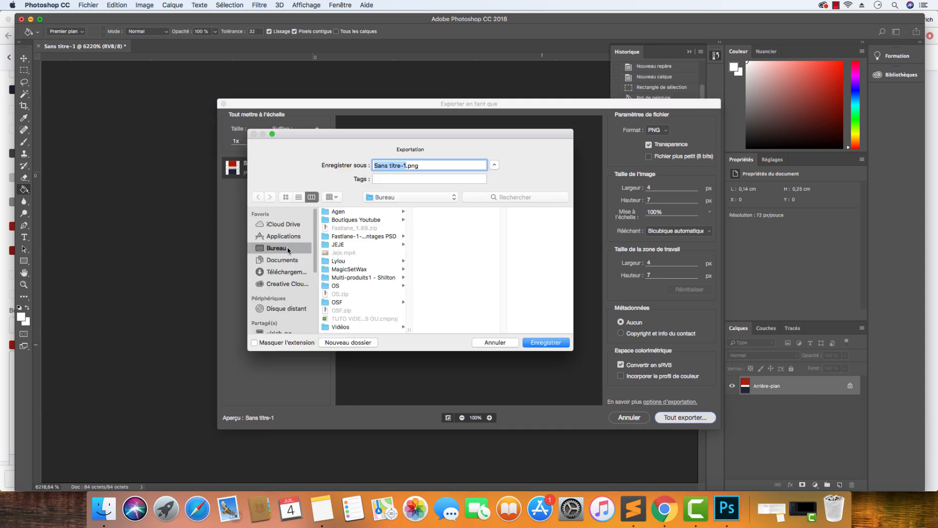
text(background-shilton)
key(Return)
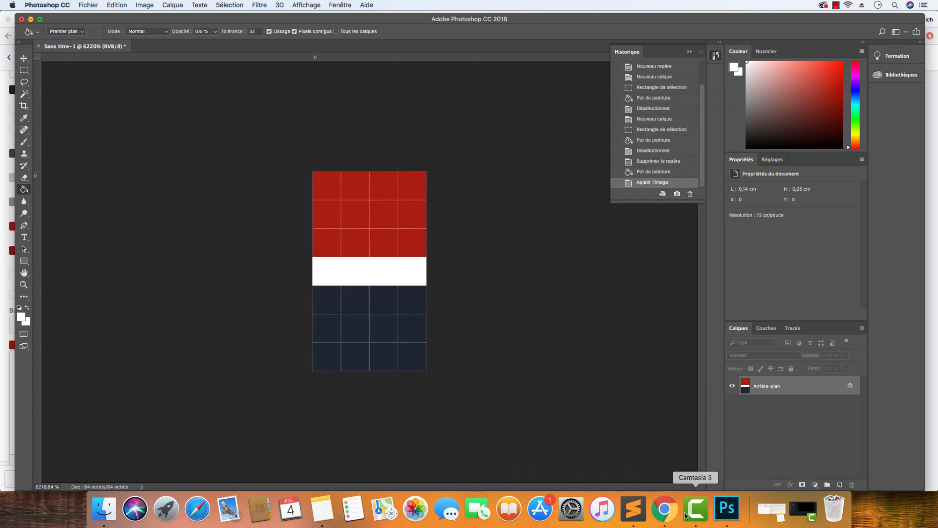
Switch to Chrome, leave the footer settings and open the Files page of the Shopify admin settings in a new tab.
click(664, 509)
click(10, 59)
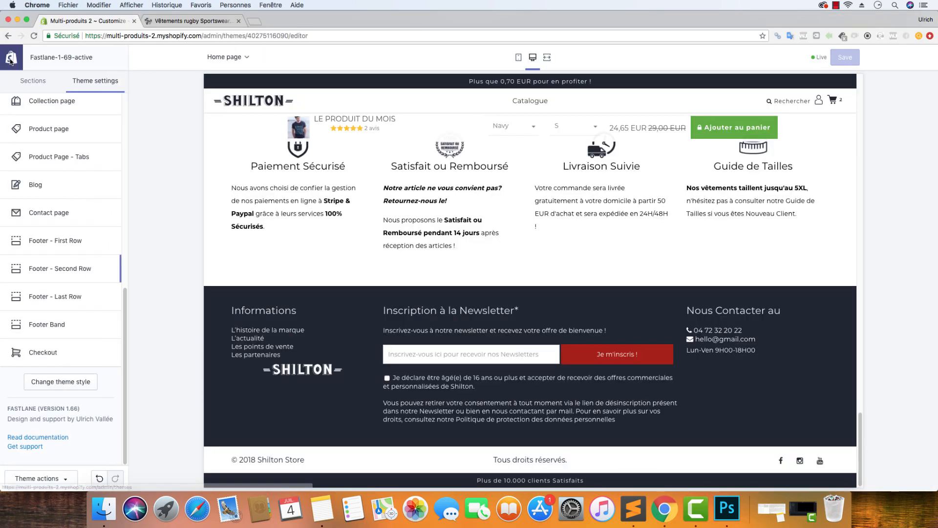
super+click(10, 59)
click(166, 21)
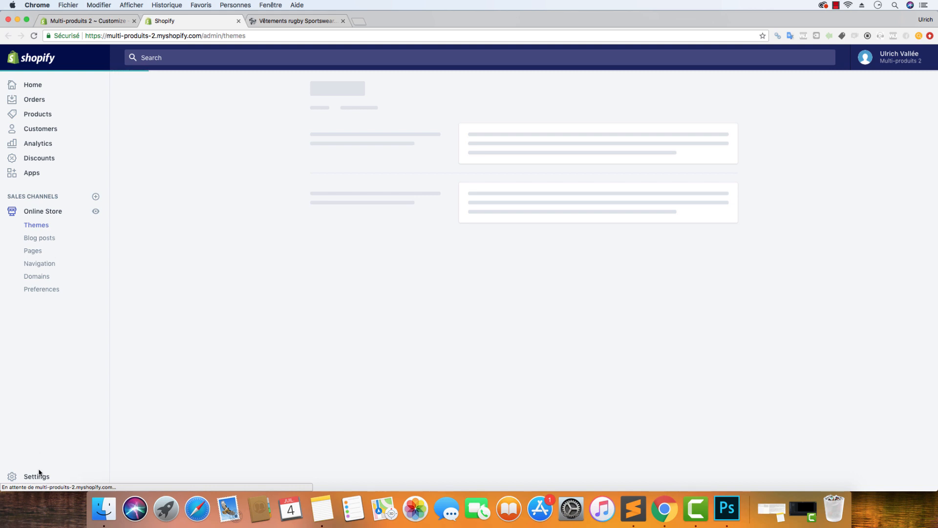
click(25, 475)
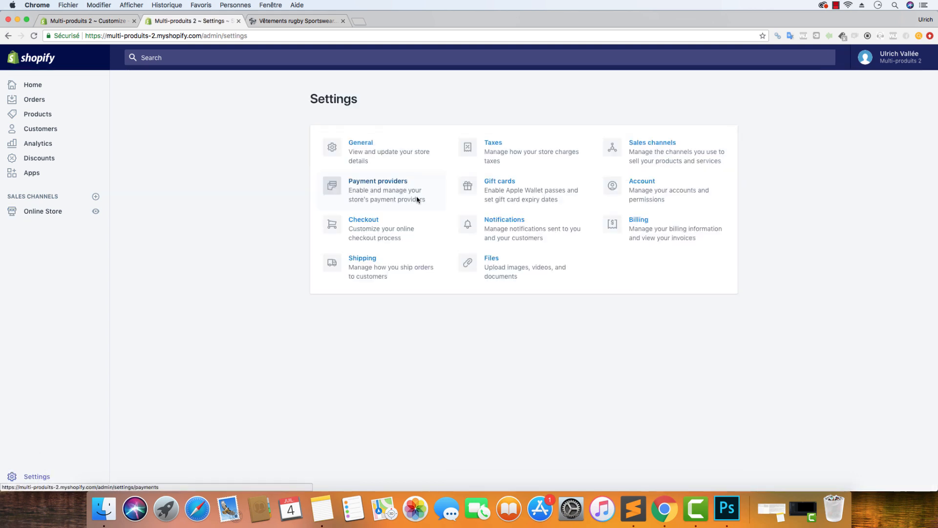
click(491, 260)
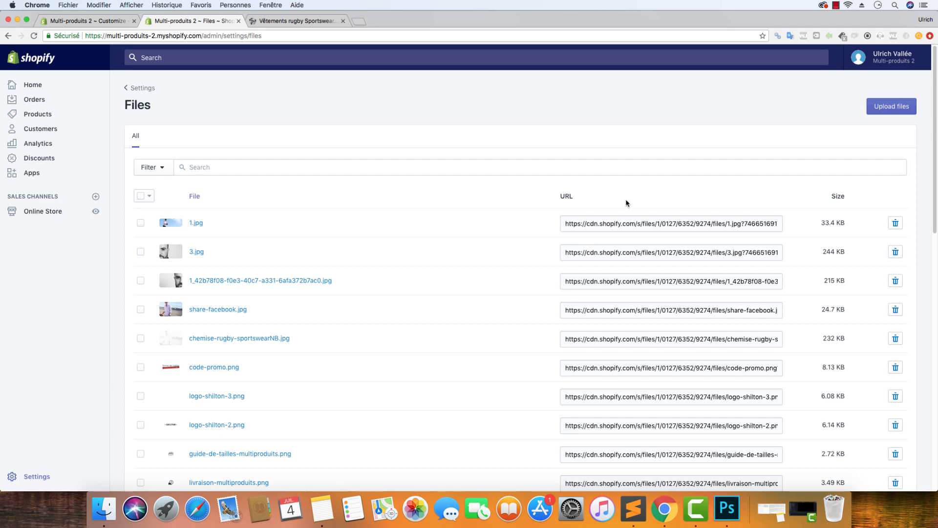
Upload background-shilton.png from the Bureau folder to the store's files.
click(892, 106)
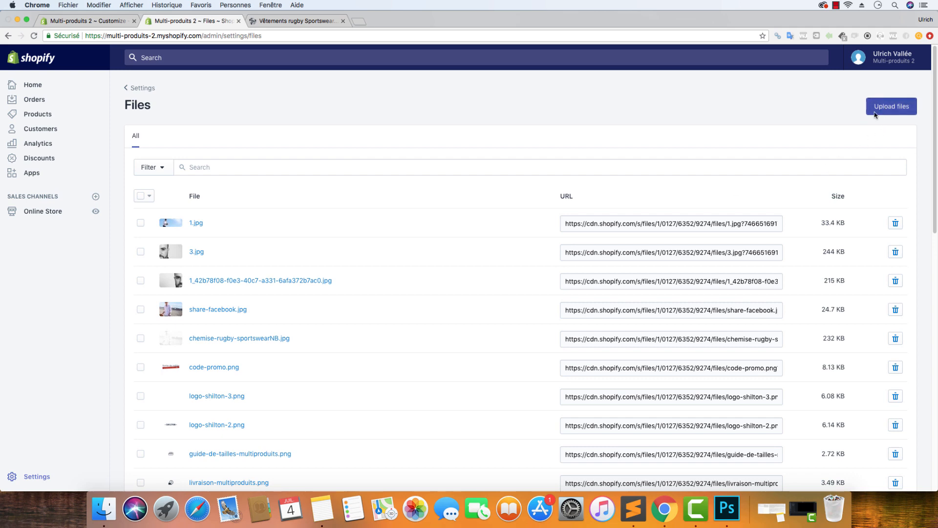
click(224, 114)
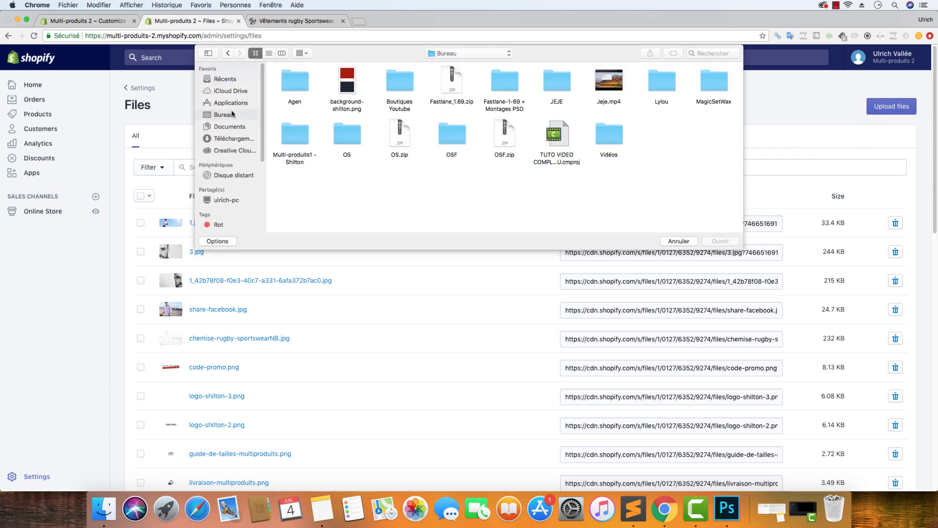
click(349, 85)
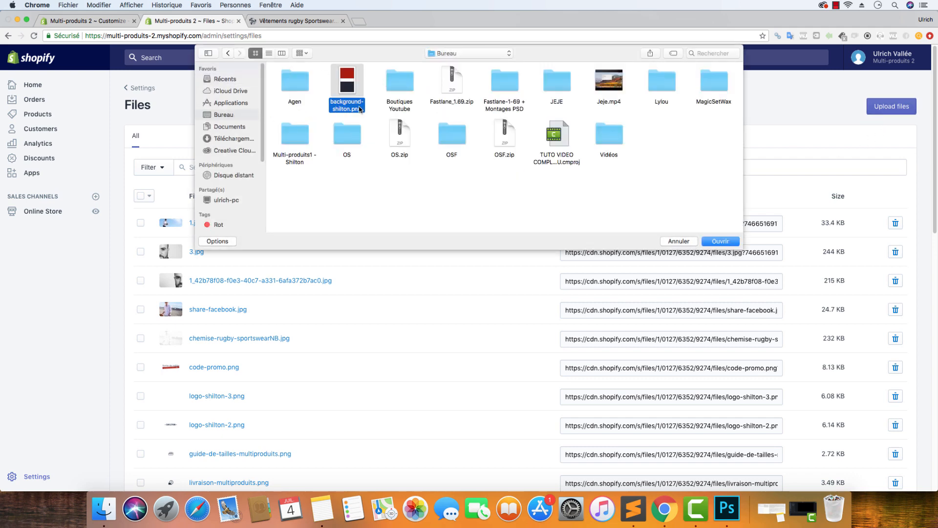
click(719, 241)
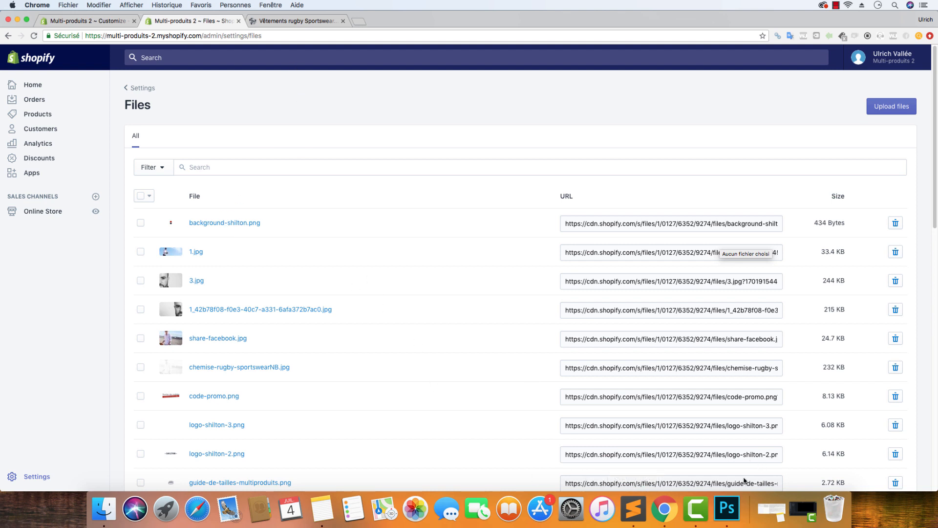
Switch to Sublime Text and delete the two color code notes, a81e0e and 1f2633, below the CSS rules.
click(634, 508)
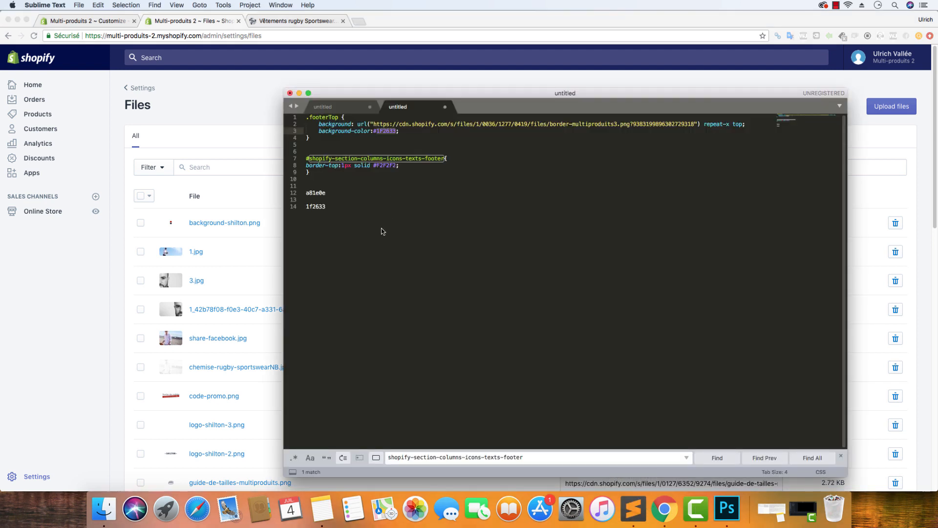
drag(382, 232, 295, 190)
key(BackSpace)
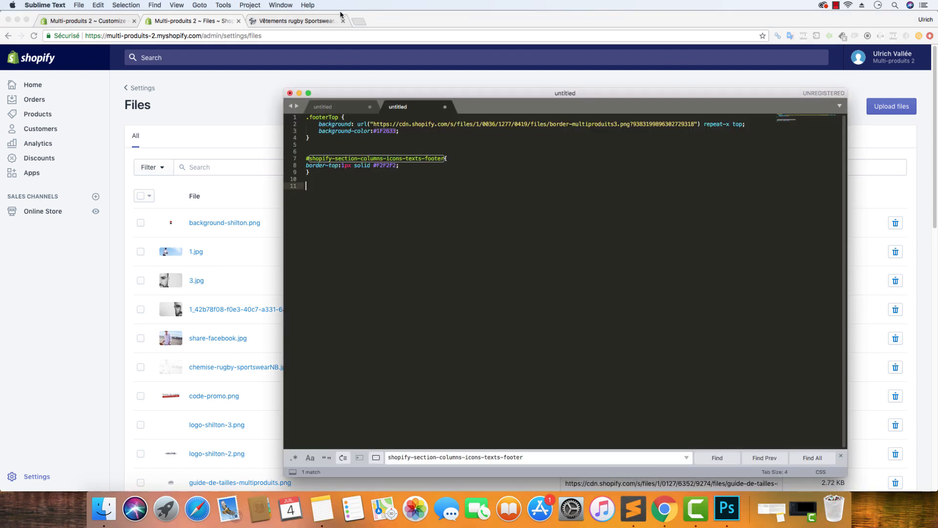
Switch to the storefront in Chrome, reload the home page and examine its footer area.
click(317, 21)
scroll(520, 378, down, 10)
scroll(519, 378, down, 15)
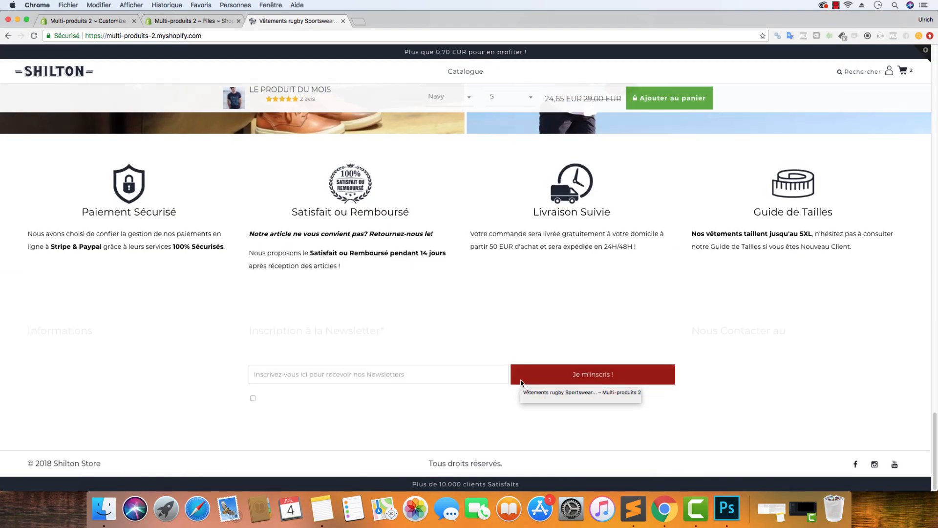
click(34, 36)
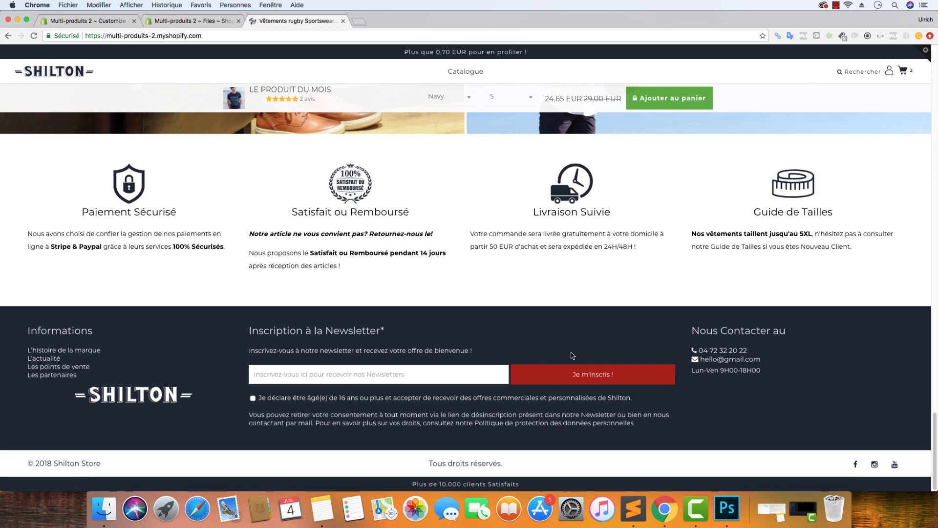
scroll(468, 293, up, 10)
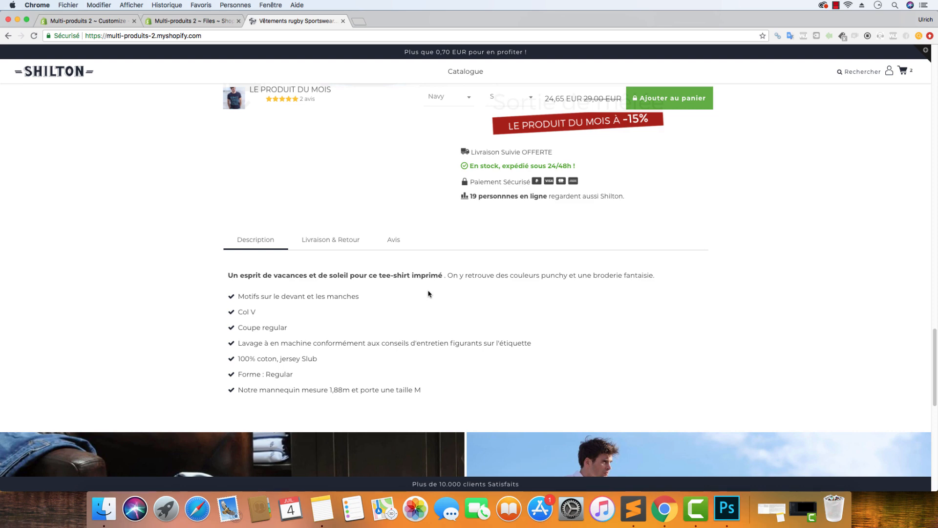
scroll(430, 294, down, 10)
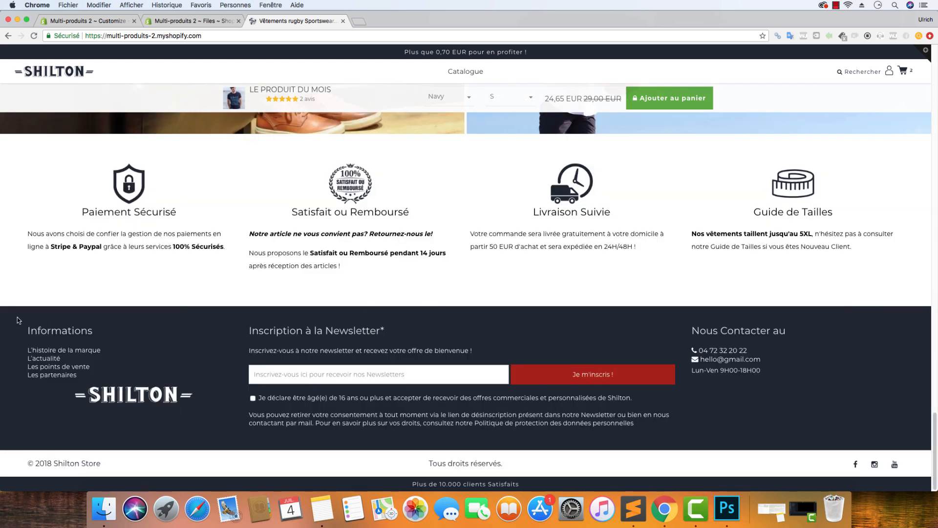
Inspect the Informations heading of the storefront footer in the browser's developer tools.
drag(19, 321, 553, 443)
click(201, 326)
drag(108, 334, 54, 335)
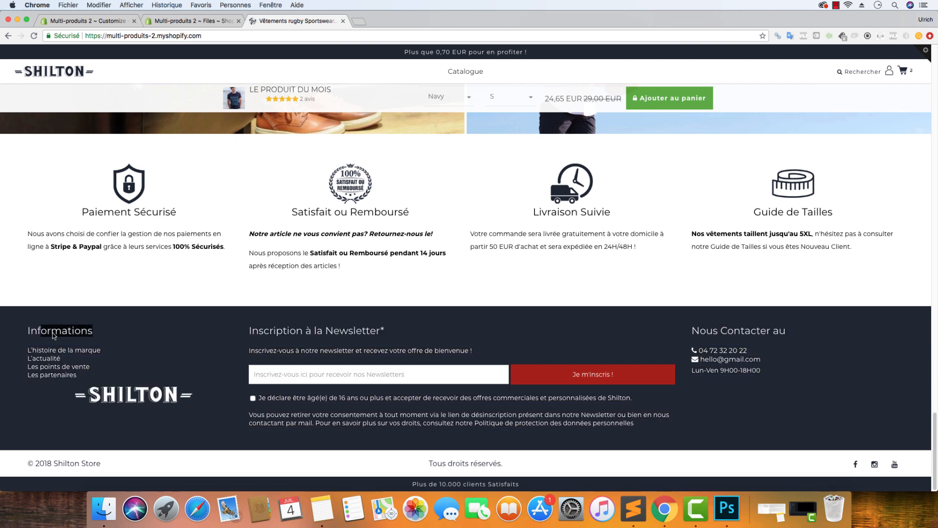
right_click(57, 335)
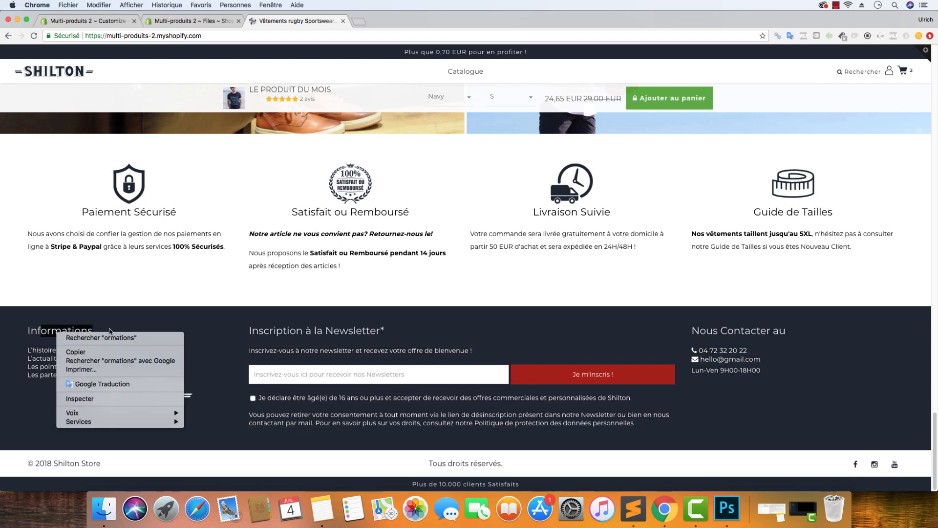
click(102, 399)
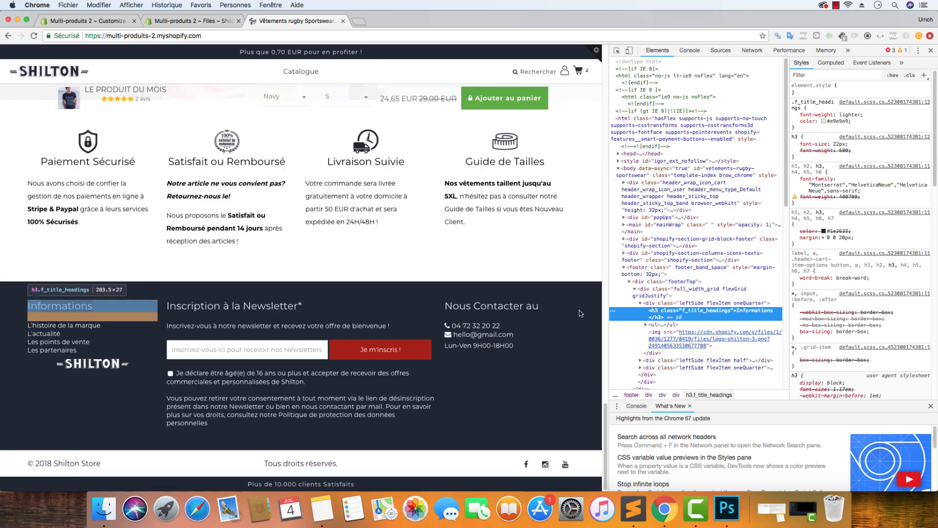
Select the parent footer element in the inspected HTML and examine the page area it covers.
drag(49, 325, 117, 322)
click(125, 307)
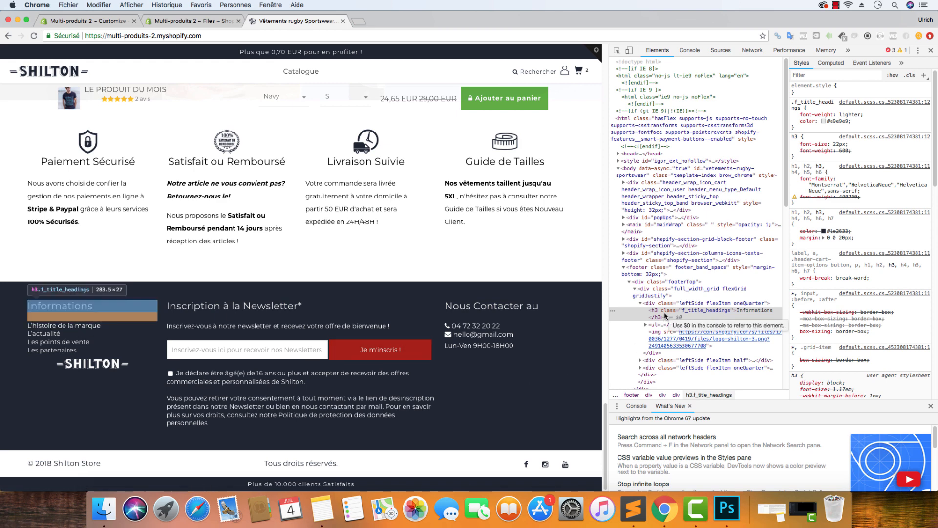
click(636, 272)
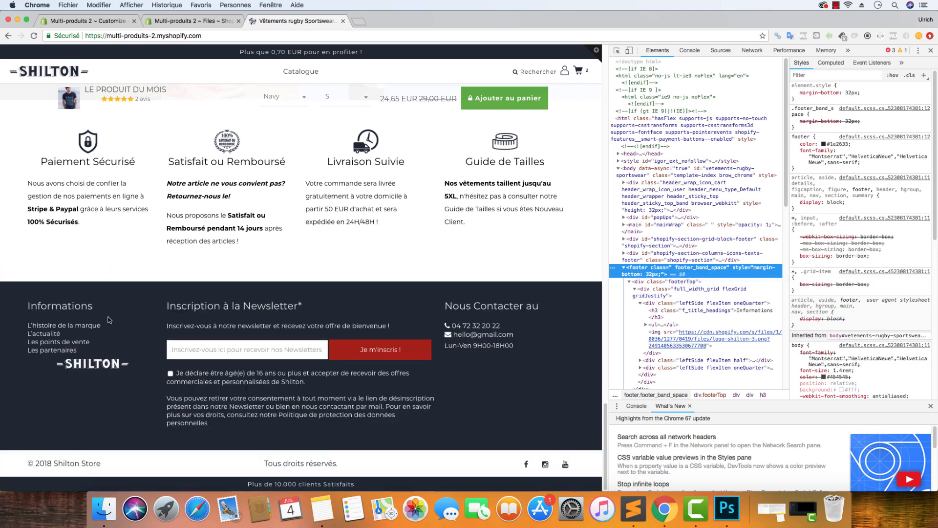
drag(109, 324, 34, 307)
drag(31, 463, 52, 463)
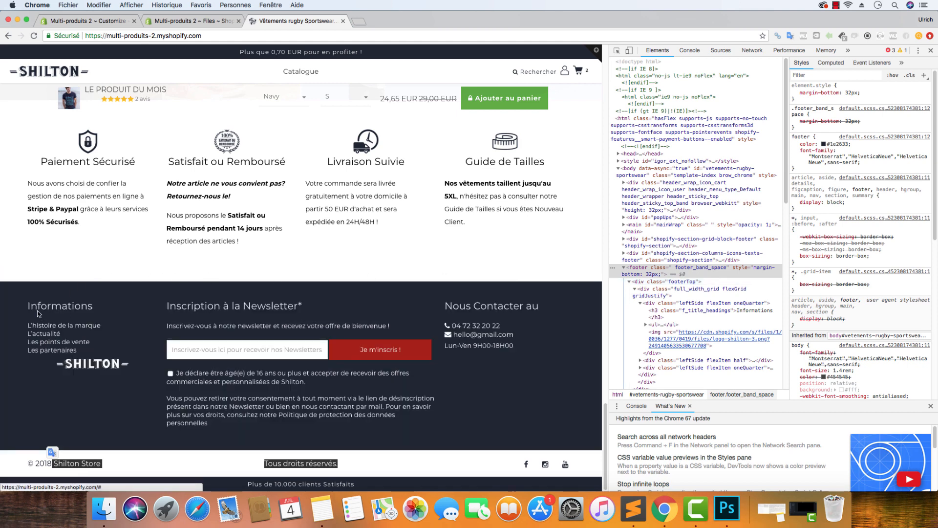
triple_click(303, 406)
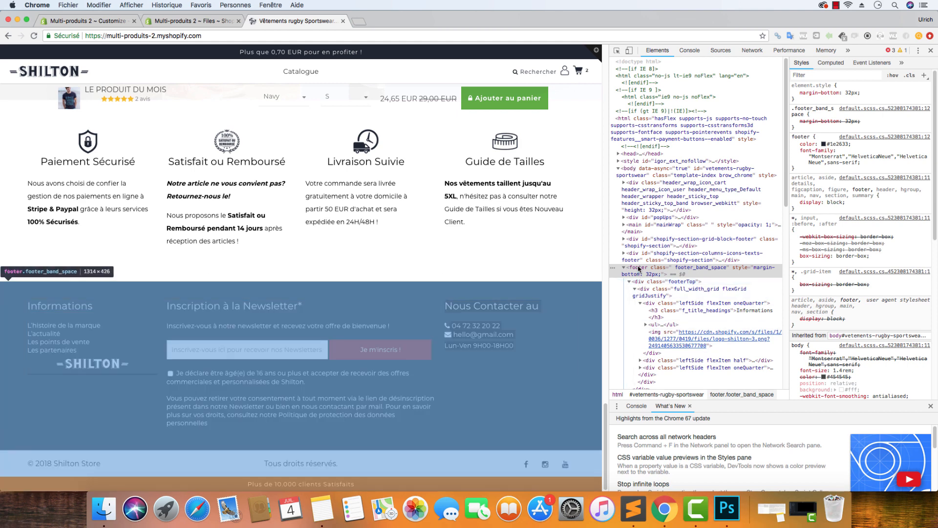
Copy the class name footer_band_space from the footer element in the HTML.
click(664, 268)
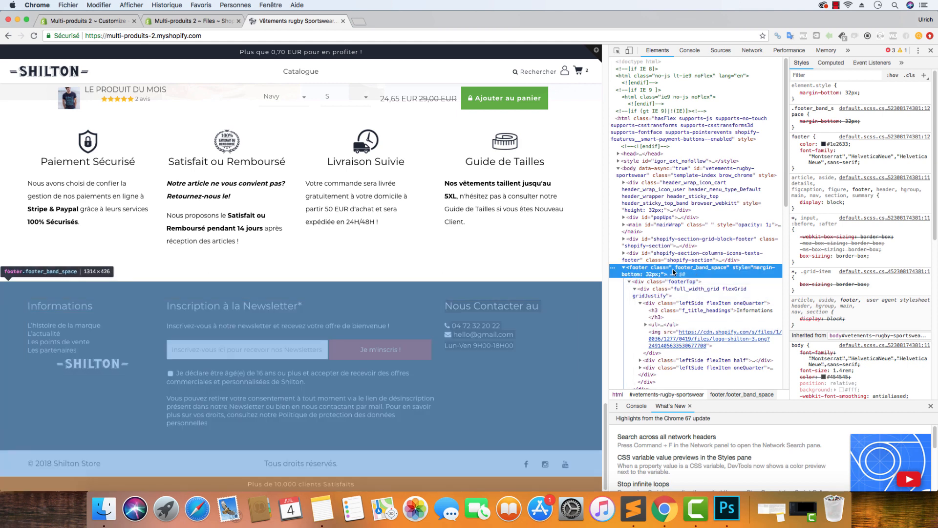
double_click(698, 268)
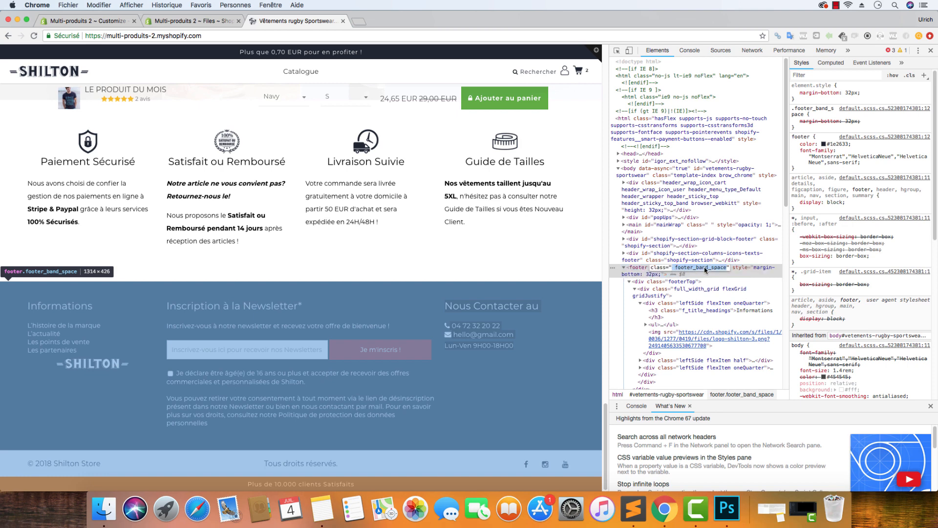
right_click(705, 269)
click(726, 332)
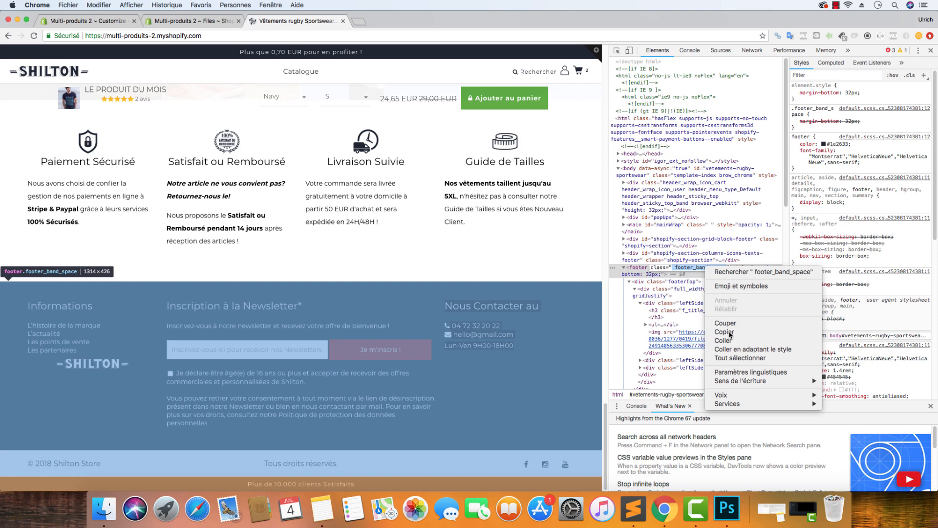
click(669, 269)
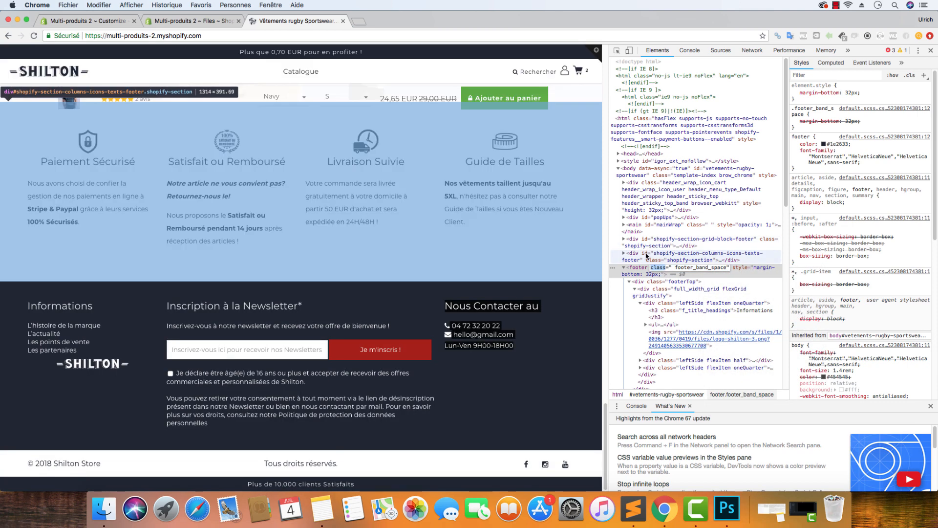
Examine the shopify-section-columns-icons-texts-footer section and its home-features div in comparison with the footer element.
click(647, 255)
triple_click(647, 255)
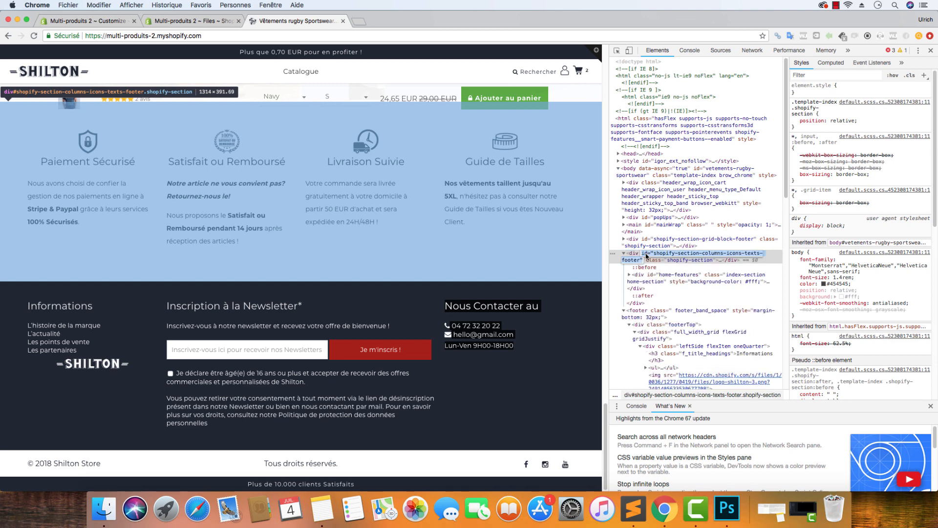
click(680, 277)
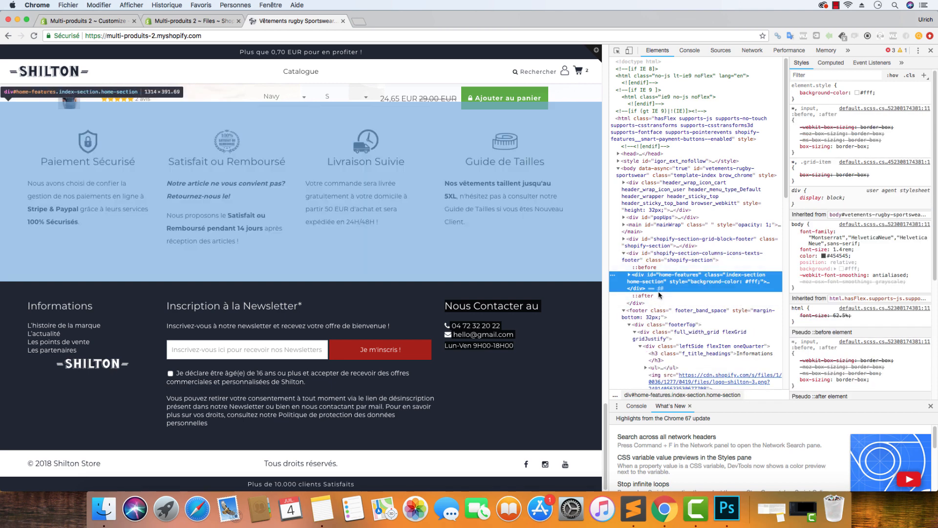
click(690, 314)
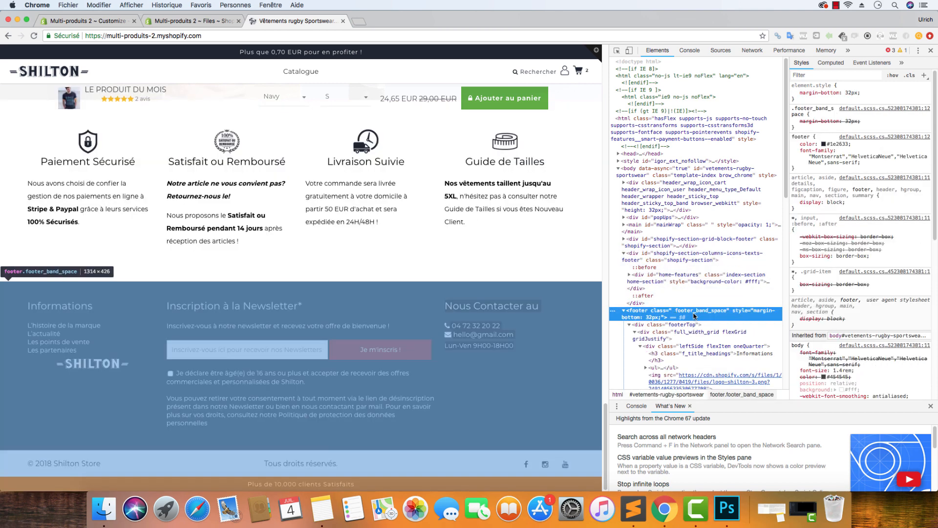
Select the footerTop div inside the footer element and copy its class name.
click(687, 326)
double_click(686, 326)
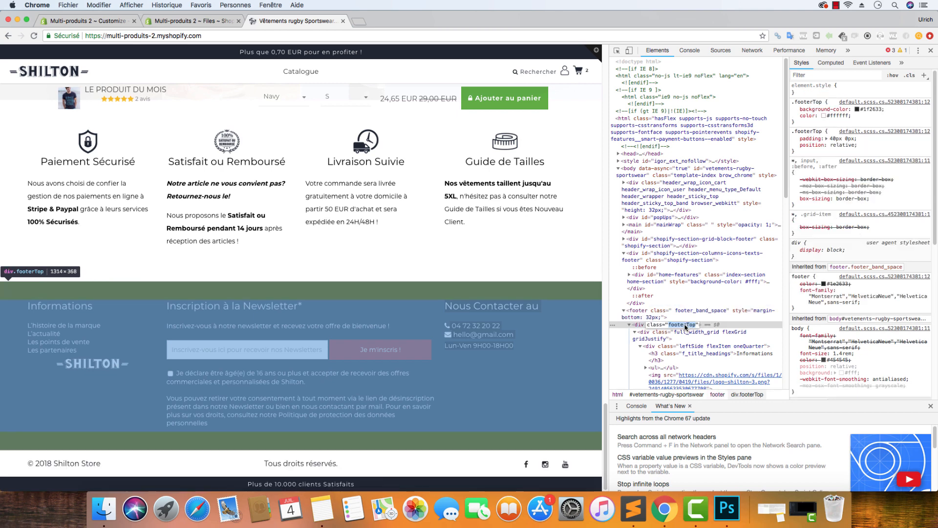
right_click(686, 326)
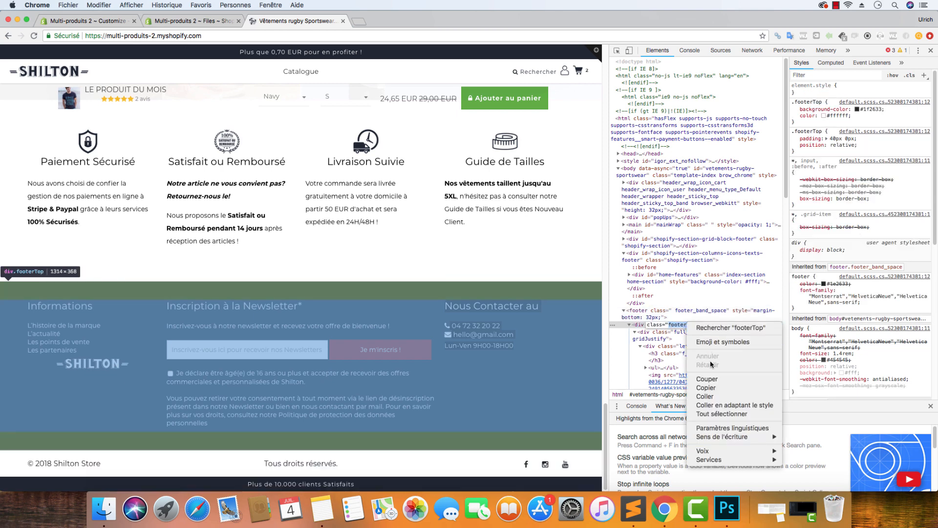
click(714, 387)
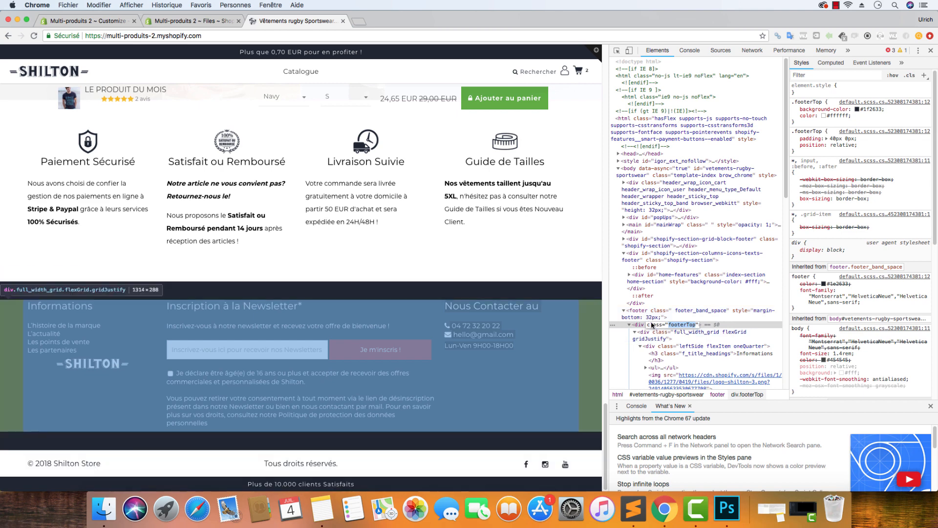
click(646, 313)
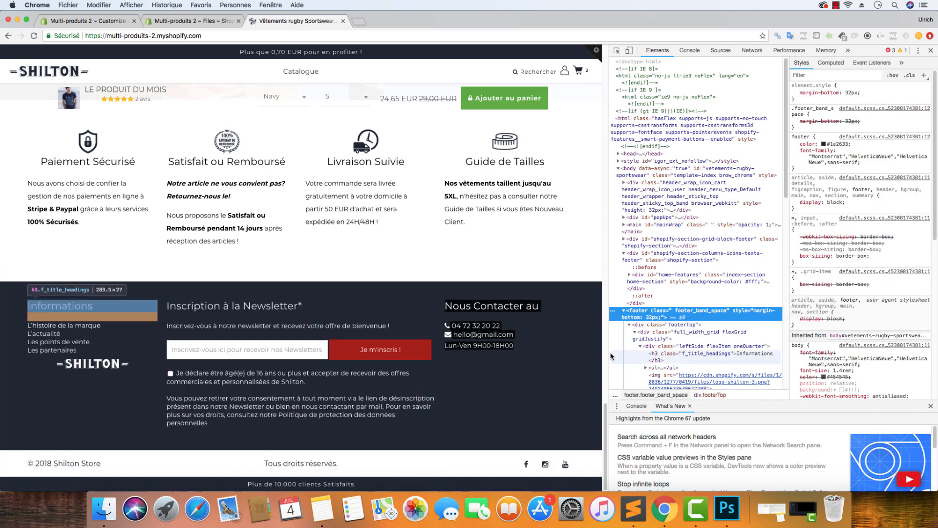
click(646, 325)
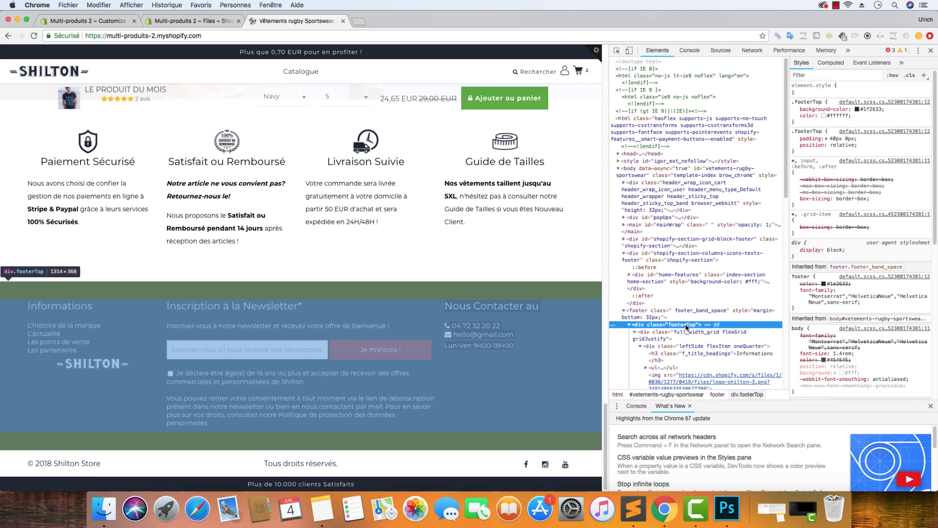
double_click(654, 325)
click(687, 327)
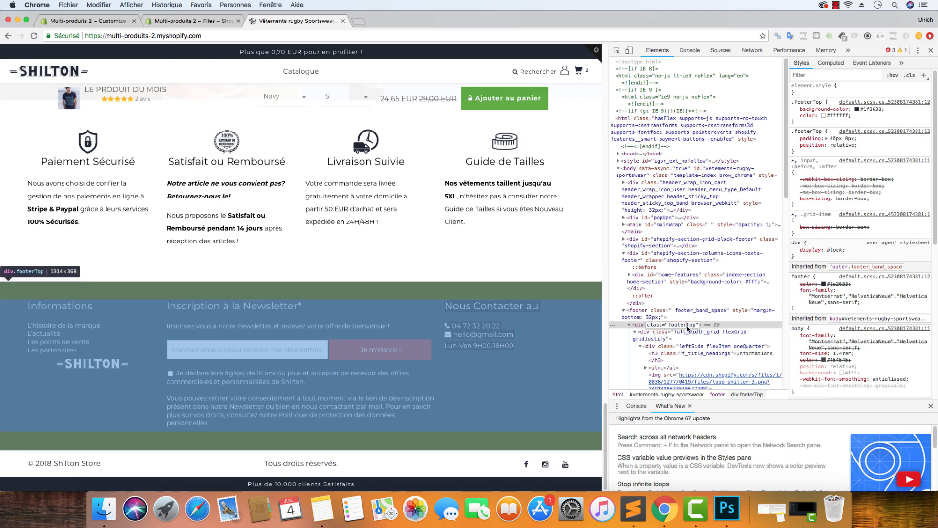
drag(694, 328, 672, 327)
right_click(675, 325)
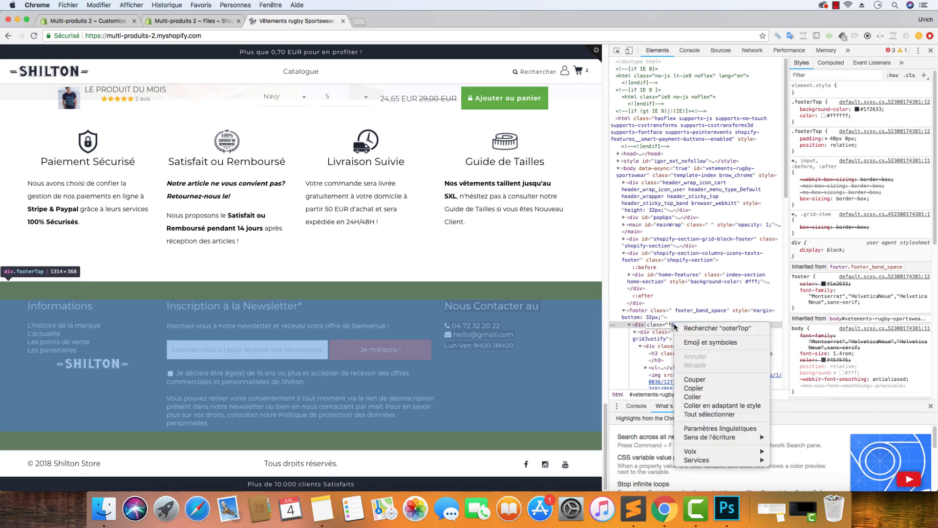
click(671, 326)
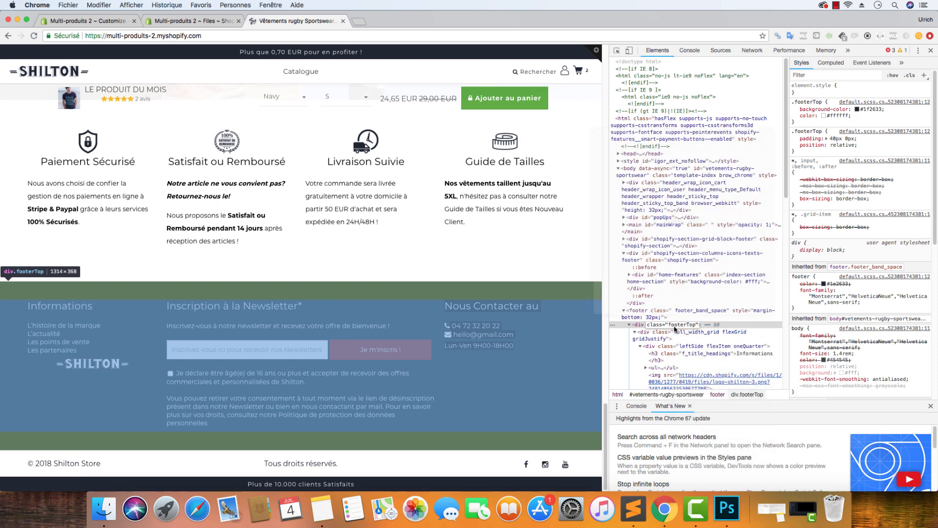
drag(669, 327, 695, 327)
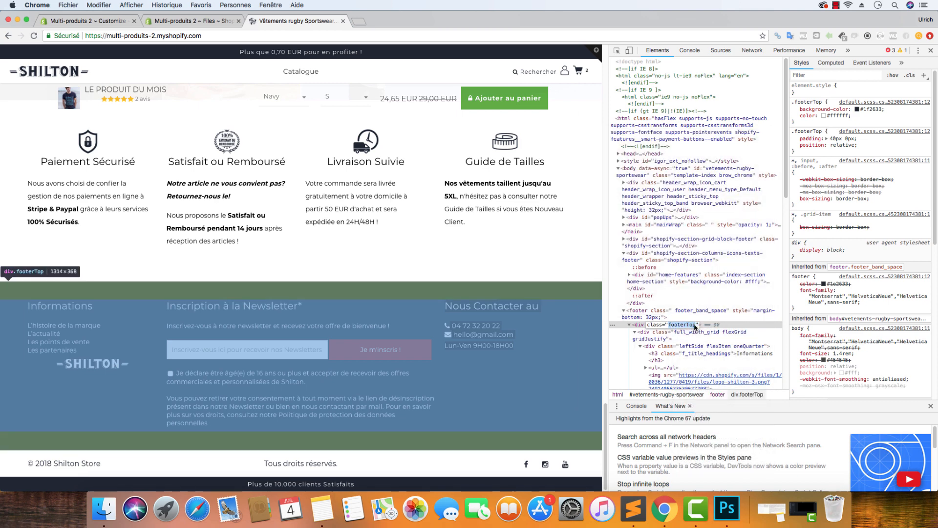
key(super+c)
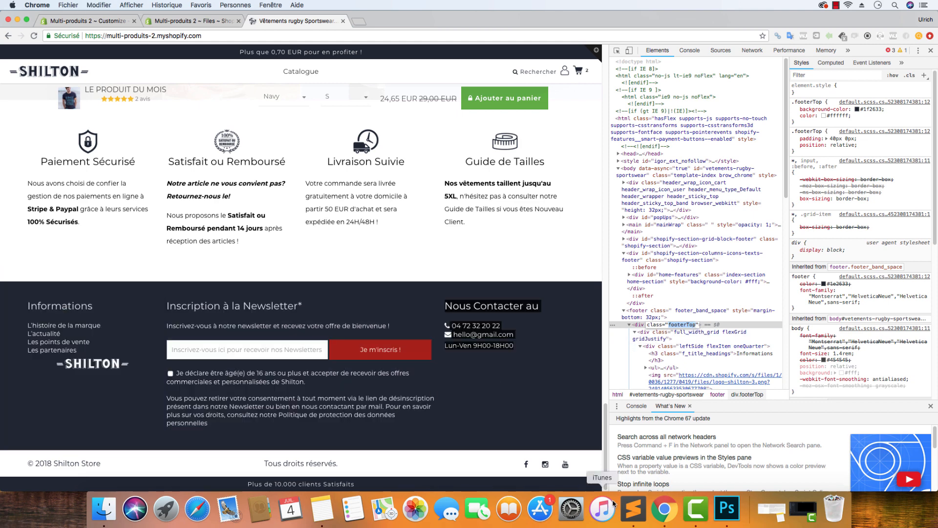
Compare the .footerTop selector in Sublime Text with the class attribute of the inspected footerTop div in Chrome.
click(633, 508)
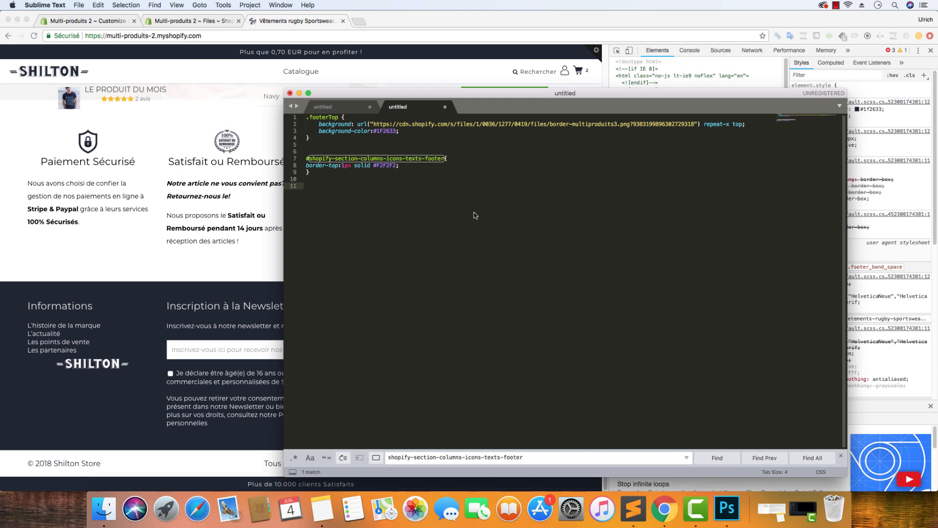
click(328, 133)
click(326, 139)
drag(338, 117, 308, 117)
key(super+Tab)
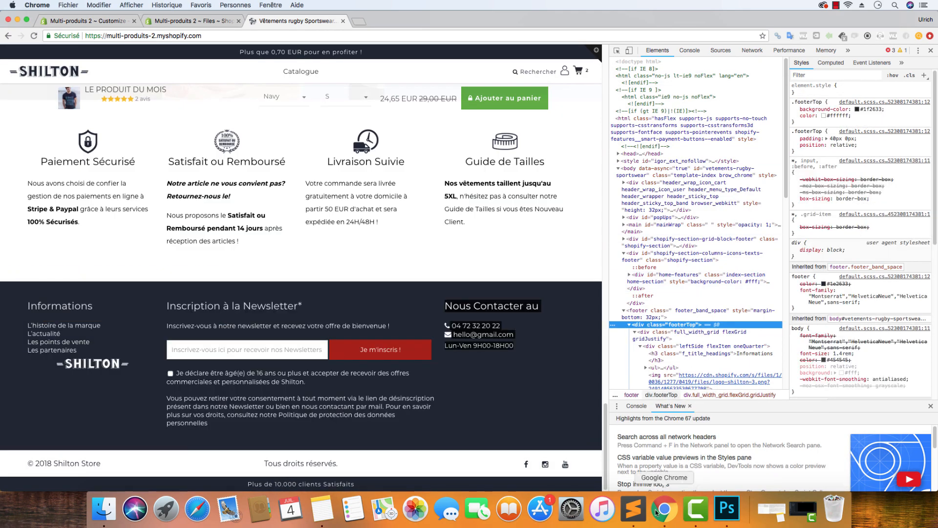
click(633, 509)
click(310, 120)
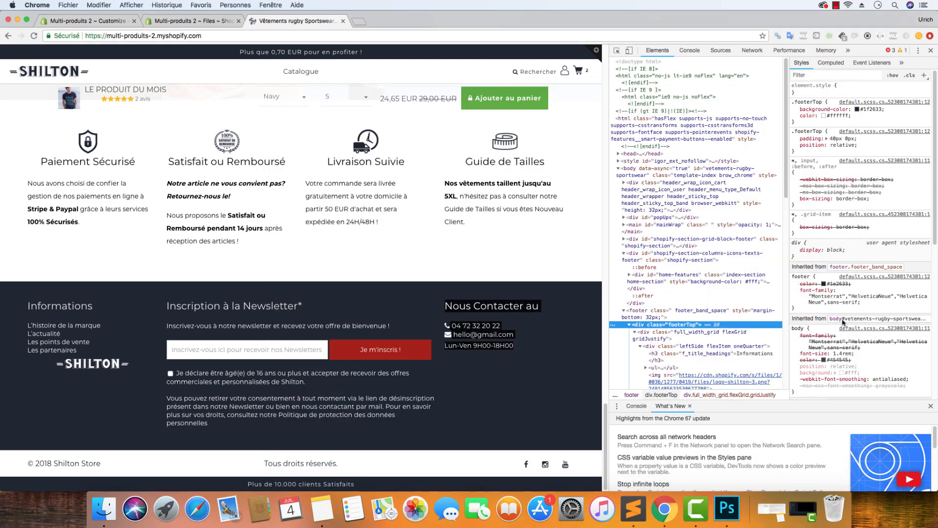
click(892, 306)
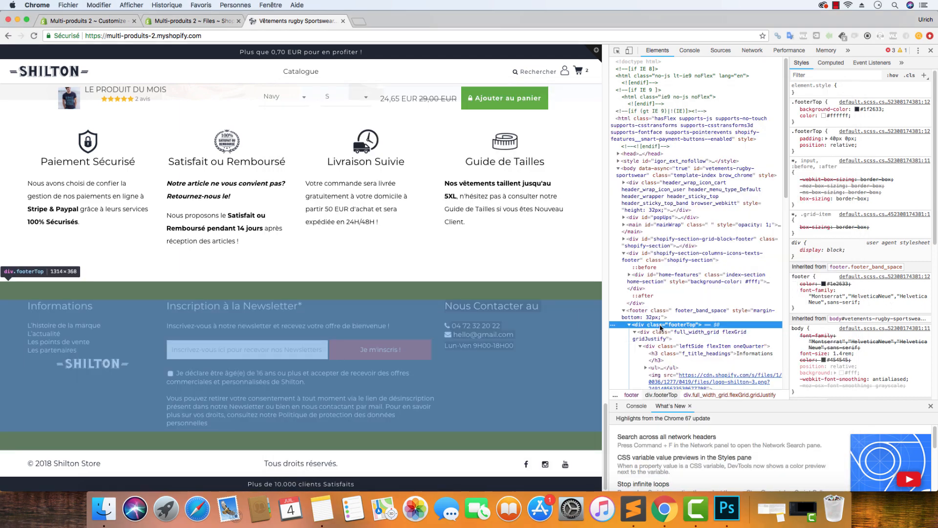
double_click(663, 325)
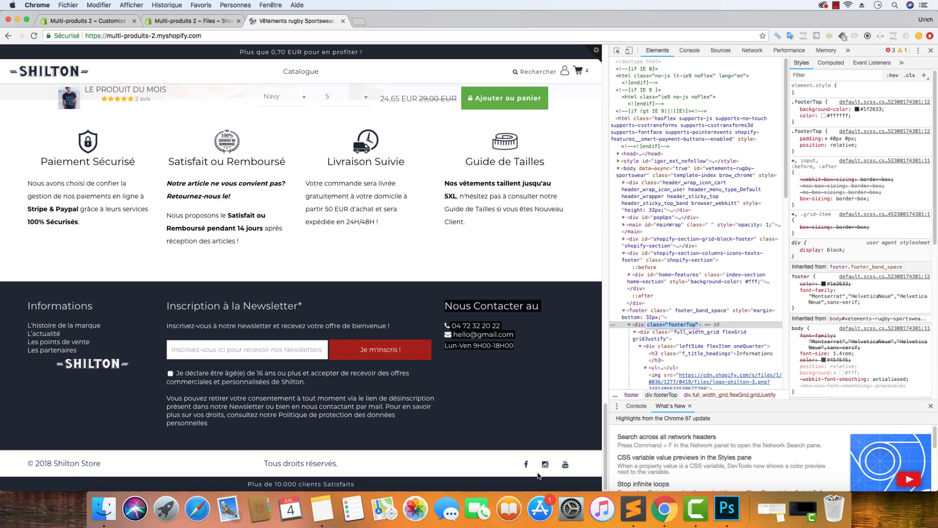
Switch to Sublime Text and examine the .footerTop rule, including its selector and the image URL in the background declaration.
click(633, 509)
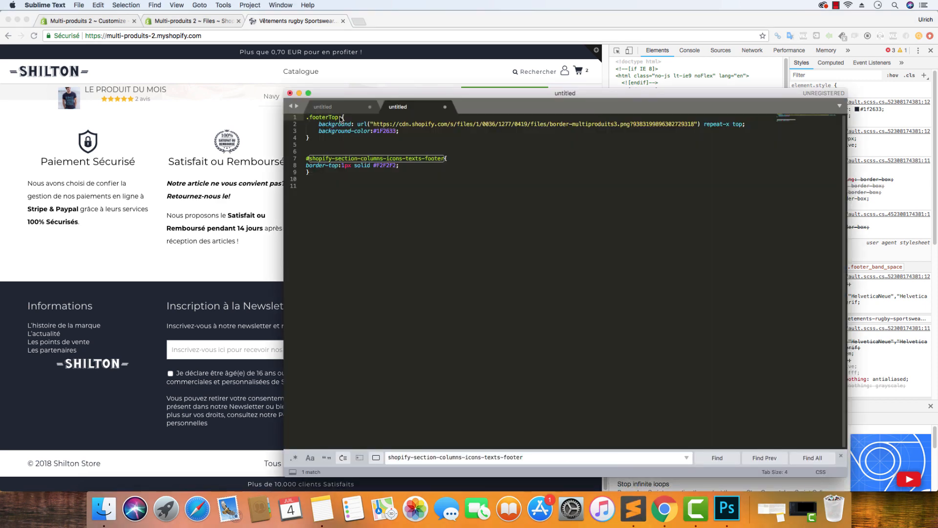
click(341, 118)
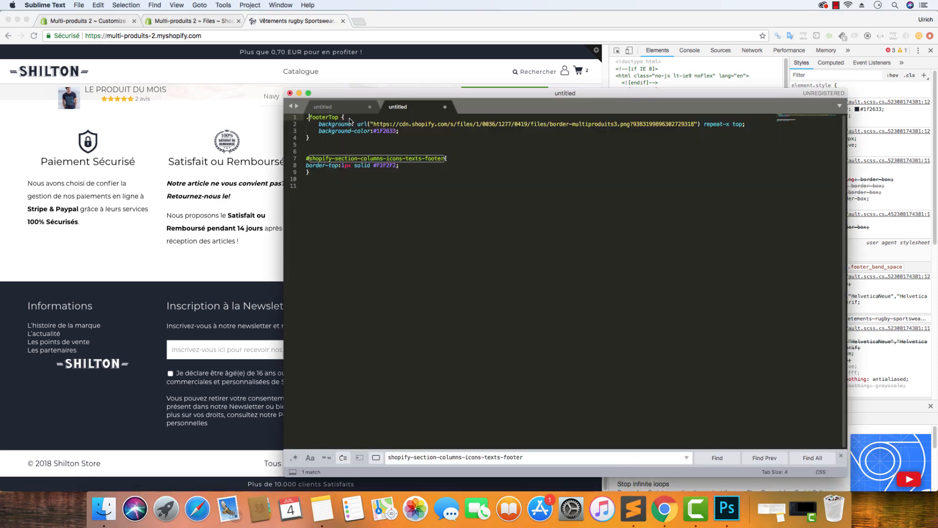
click(309, 138)
drag(346, 120, 303, 119)
click(312, 141)
click(319, 125)
drag(319, 124, 367, 126)
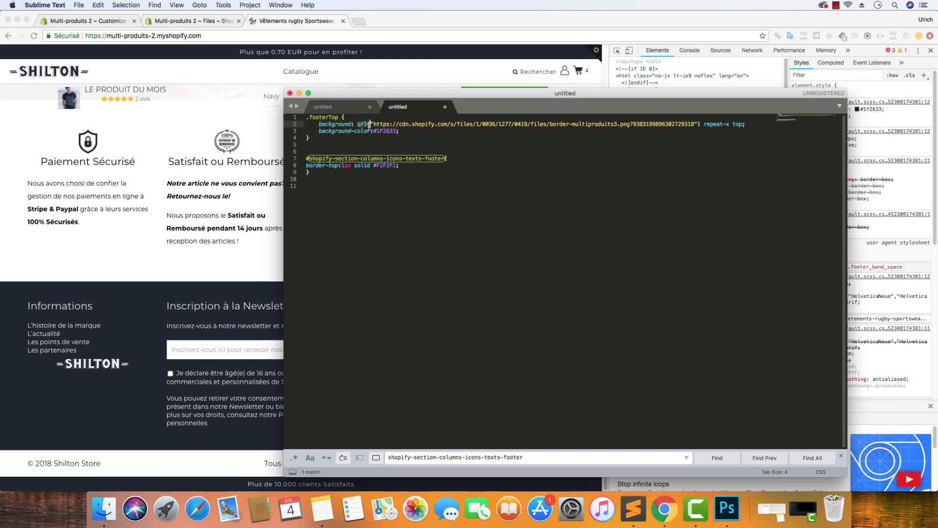
click(695, 125)
click(370, 124)
Copy the URL of background-shilton.png from the Shopify Files page in Chrome.
click(219, 24)
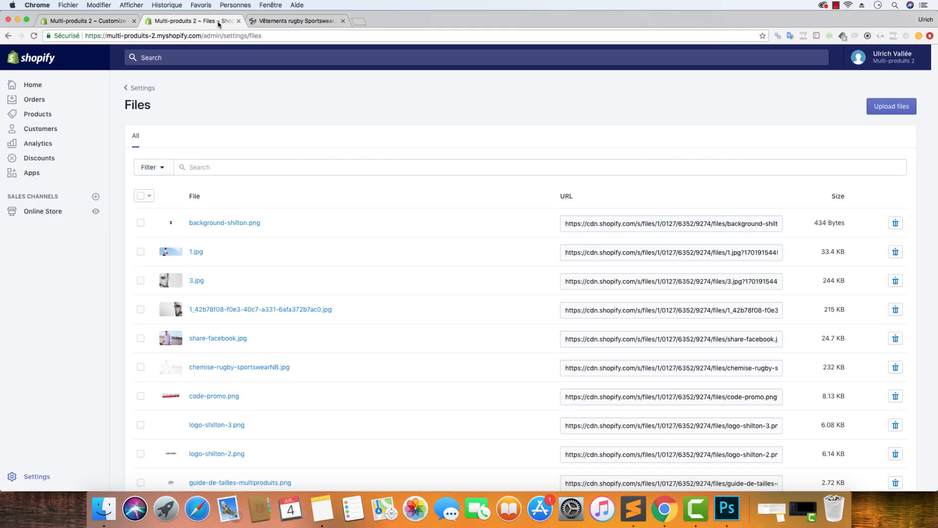
click(671, 227)
right_click(672, 224)
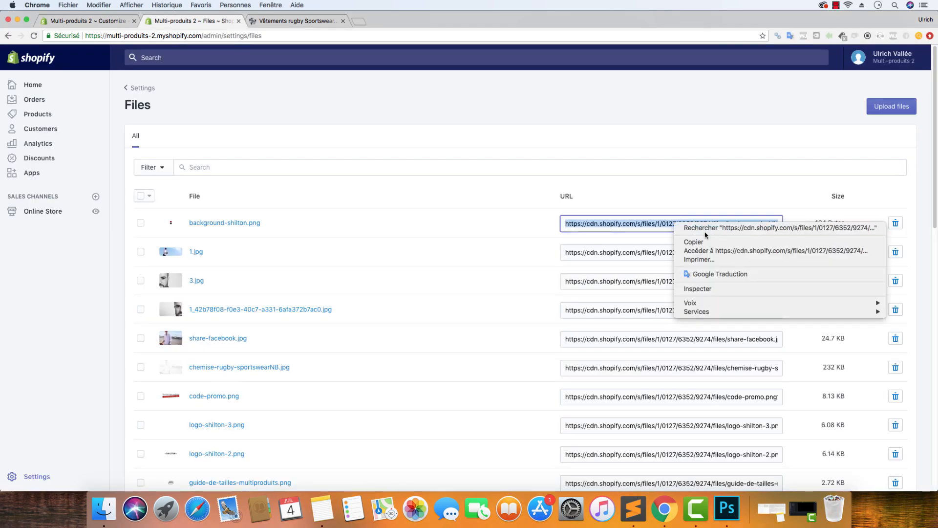
click(707, 244)
right_click(661, 225)
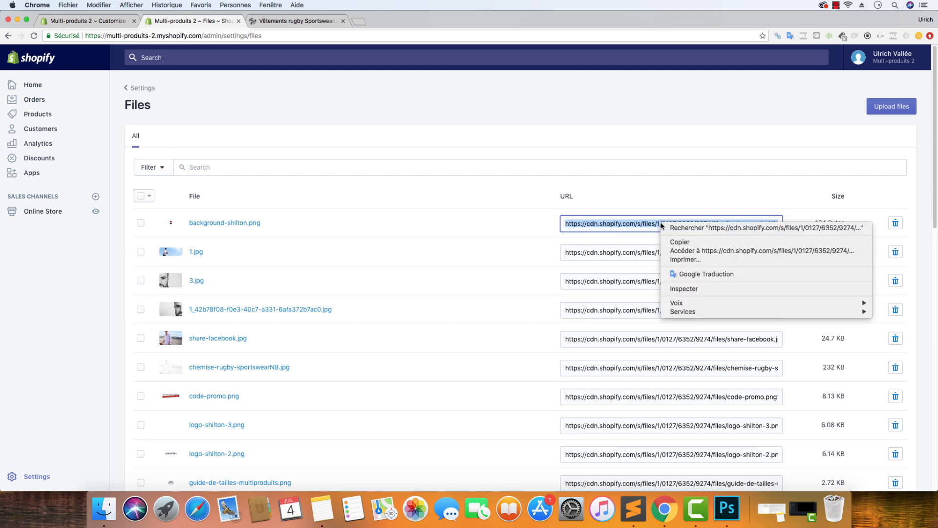
click(677, 241)
Replace the image URL in the .footerTop background declaration in Sublime Text with the copied background-shilton.png URL.
click(634, 508)
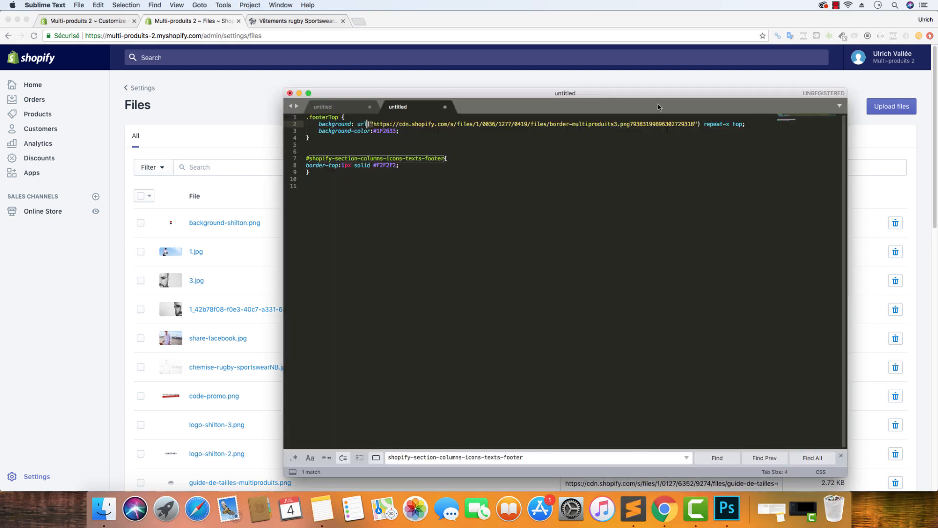
drag(693, 125, 376, 126)
key(BackSpace)
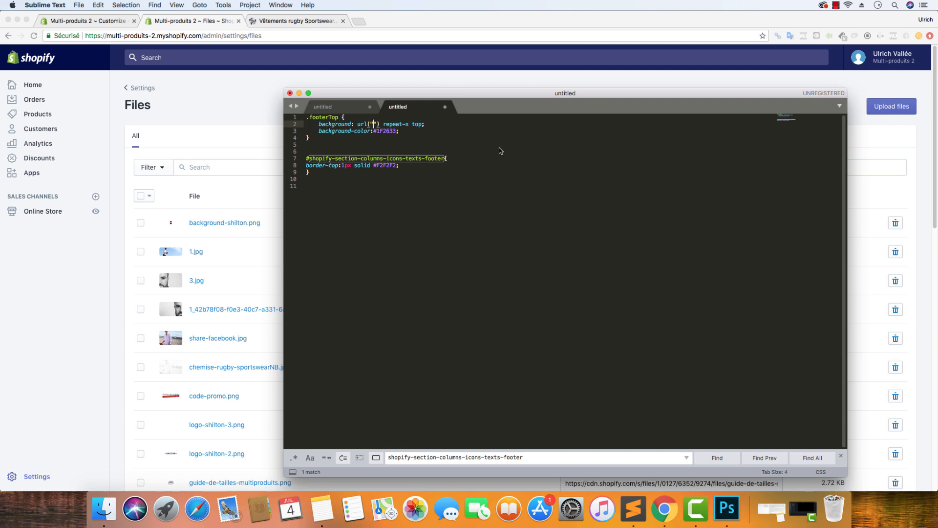
key(super+v)
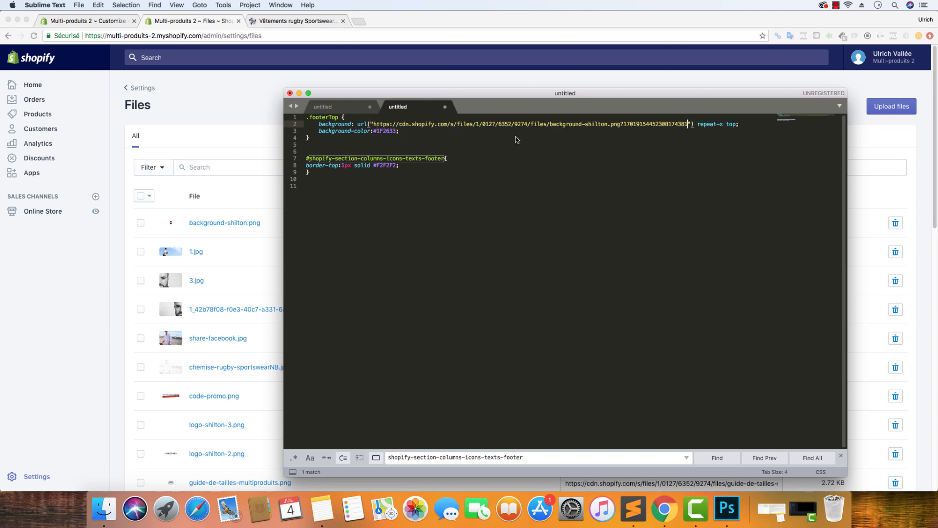
Review the .footerTop rule, checking the selector's leading dot, the repeat-x and top values, and the background-color declaration.
click(340, 117)
click(308, 117)
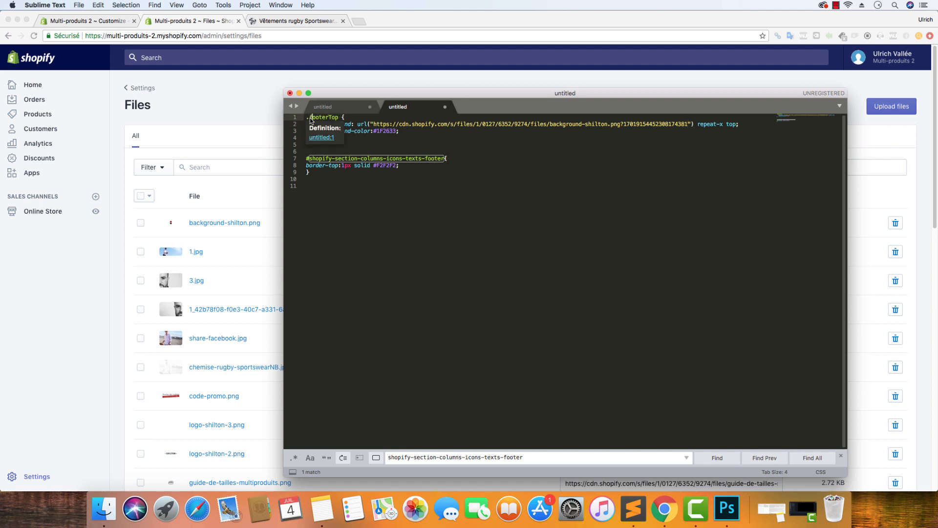
text(.)
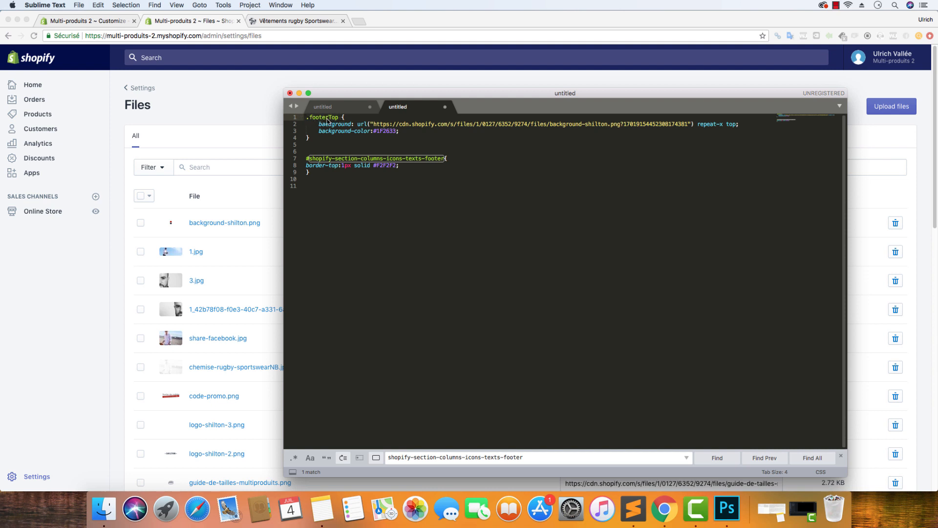
click(695, 145)
click(698, 124)
click(709, 129)
drag(699, 124, 723, 125)
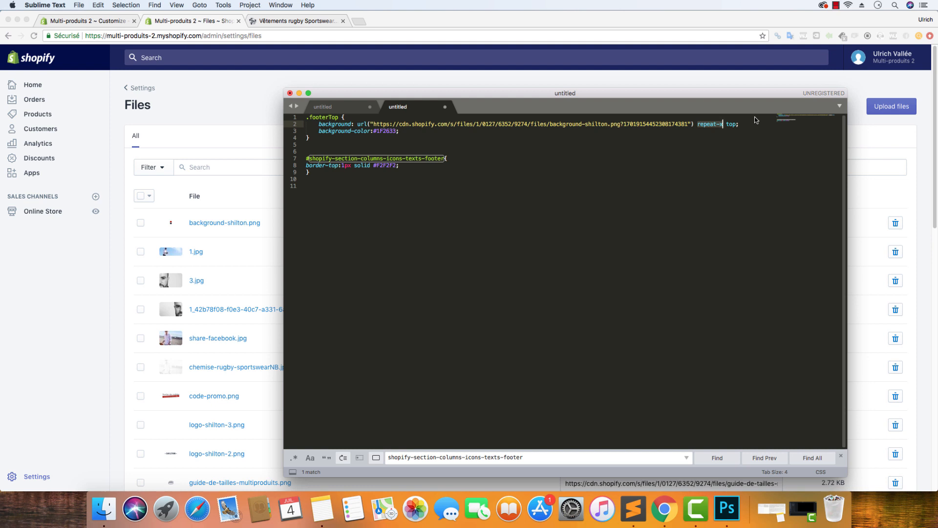
click(736, 124)
double_click(732, 124)
drag(450, 132, 318, 135)
click(350, 138)
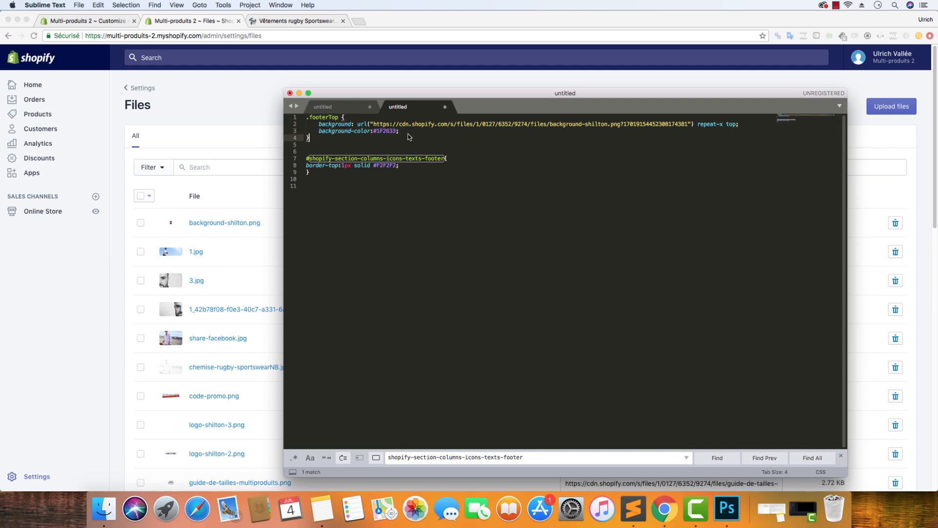
click(410, 133)
In Chrome's theme editor, set the Background Color of Footer - Second Row to white and save the theme.
click(112, 21)
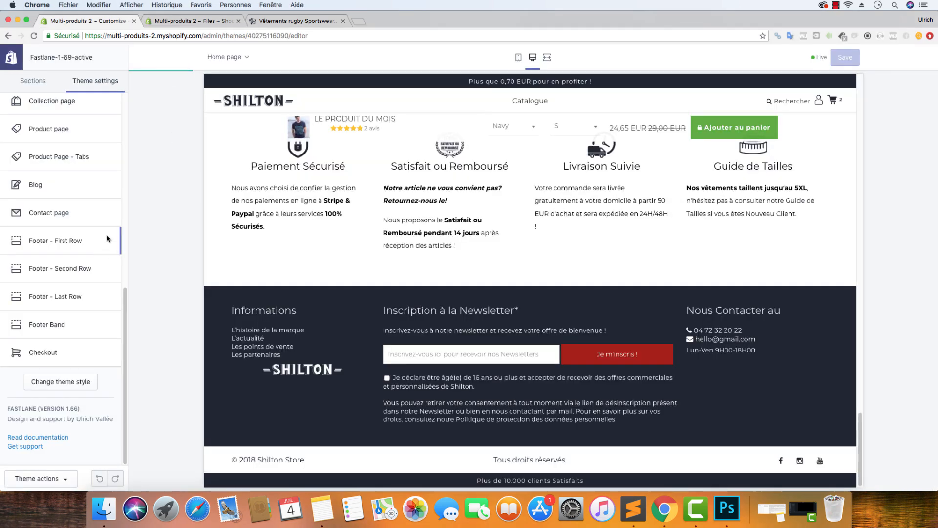
click(61, 297)
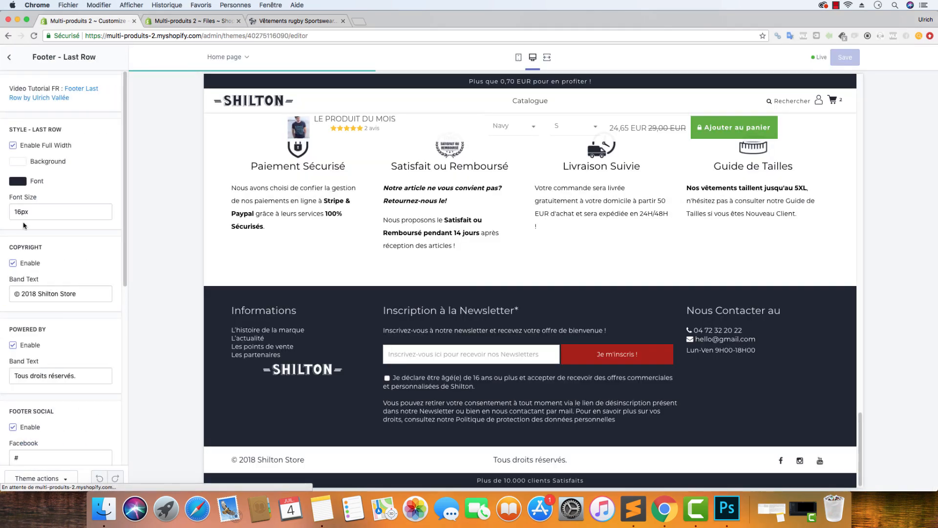
click(16, 58)
click(52, 275)
scroll(81, 273, down, 10)
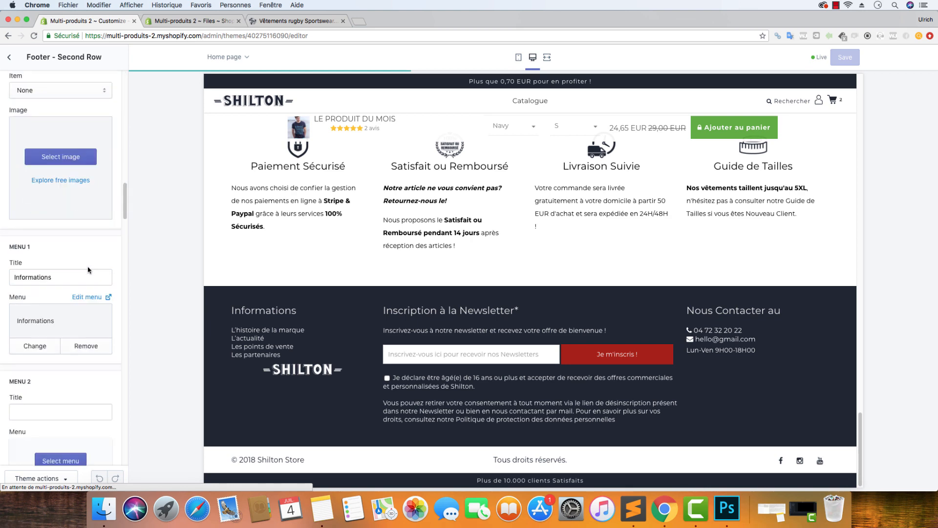
scroll(80, 273, down, 10)
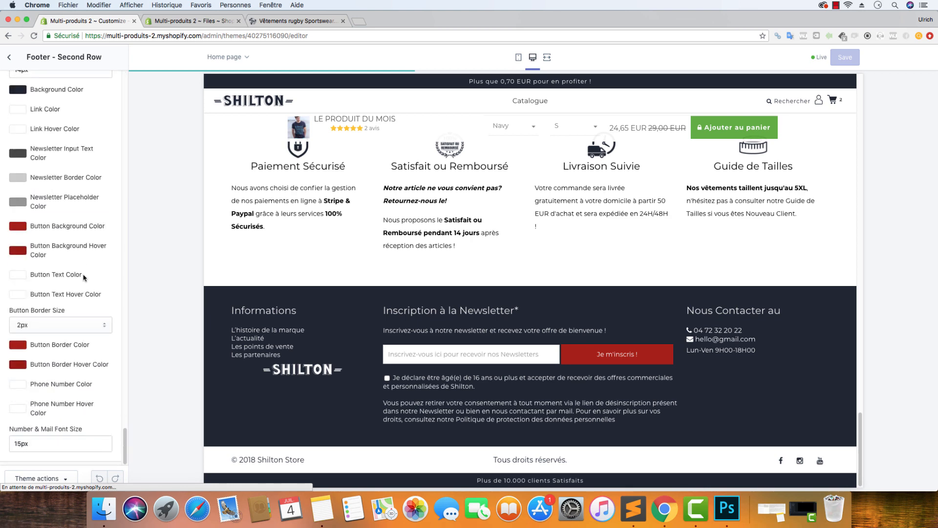
click(18, 90)
drag(31, 121, 6, 93)
click(118, 103)
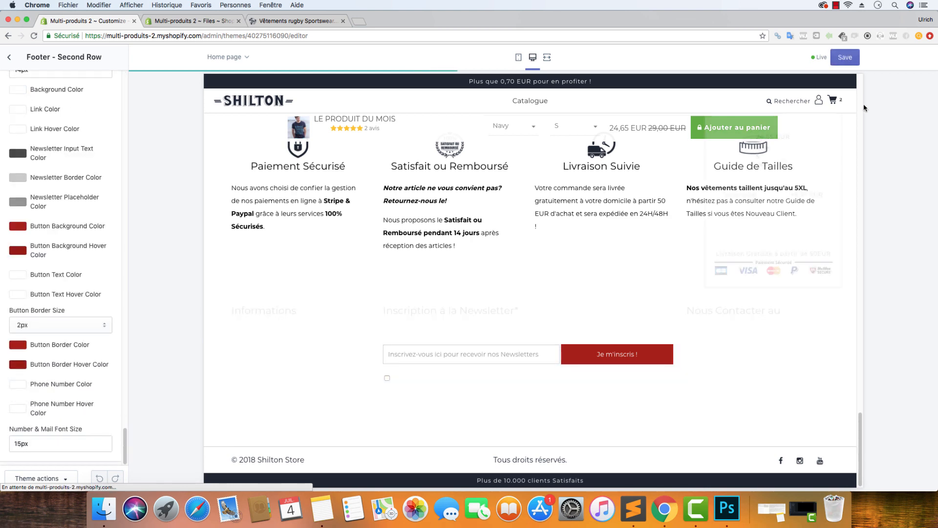
click(846, 61)
Close the developer tools on the storefront page and reload it to check the footer background.
key(super+3)
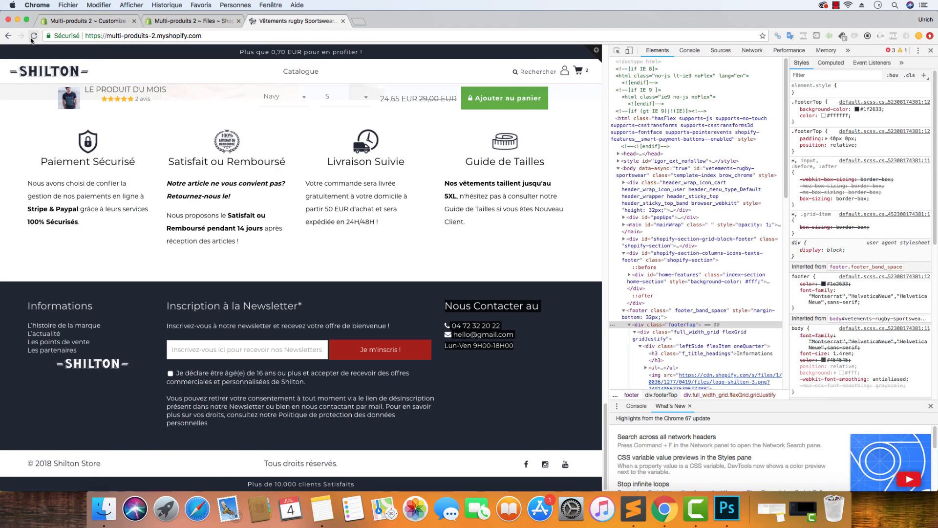
click(931, 50)
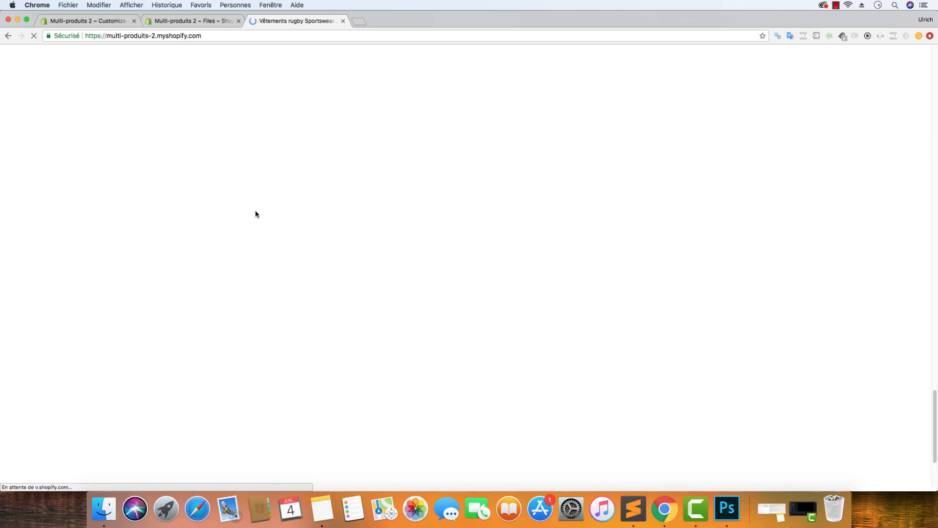
click(125, 22)
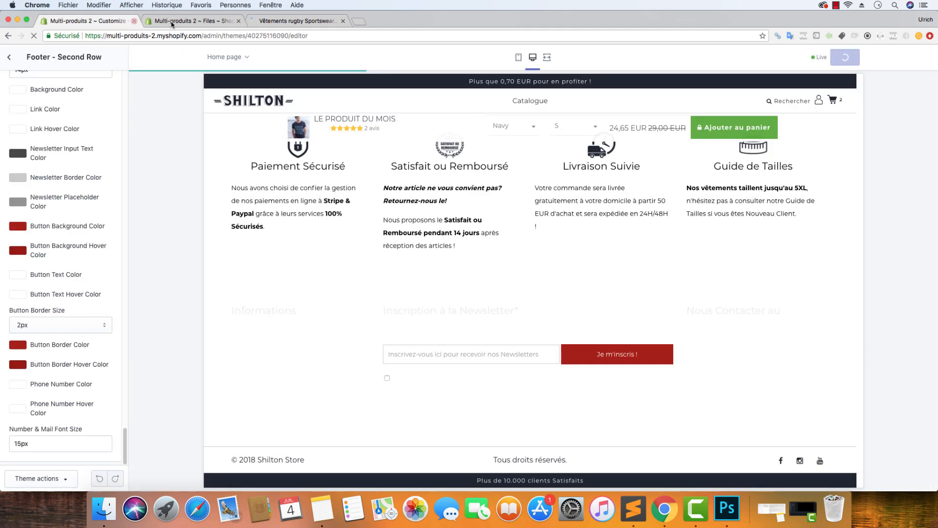
click(299, 24)
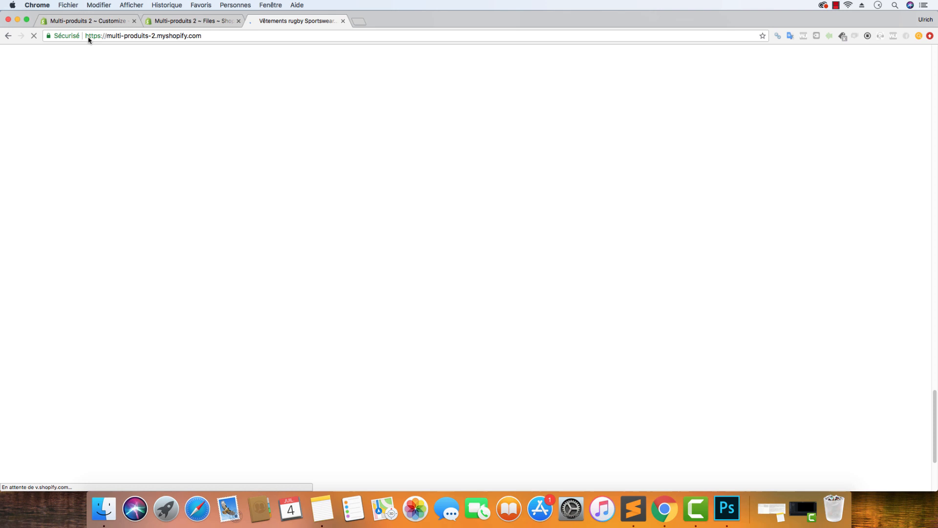
click(142, 37)
key(Return)
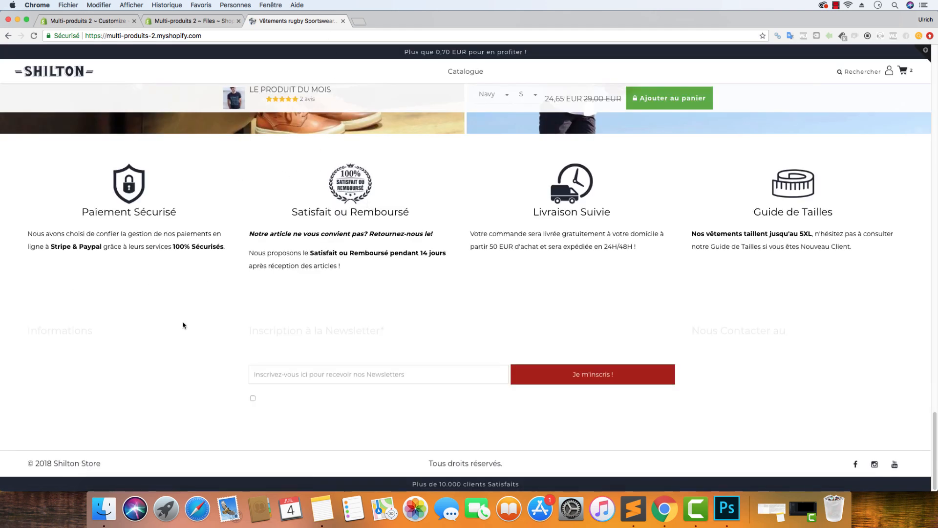
Switch to Sublime Text and examine the background image and background-color declarations of the .footerTop rule.
click(634, 508)
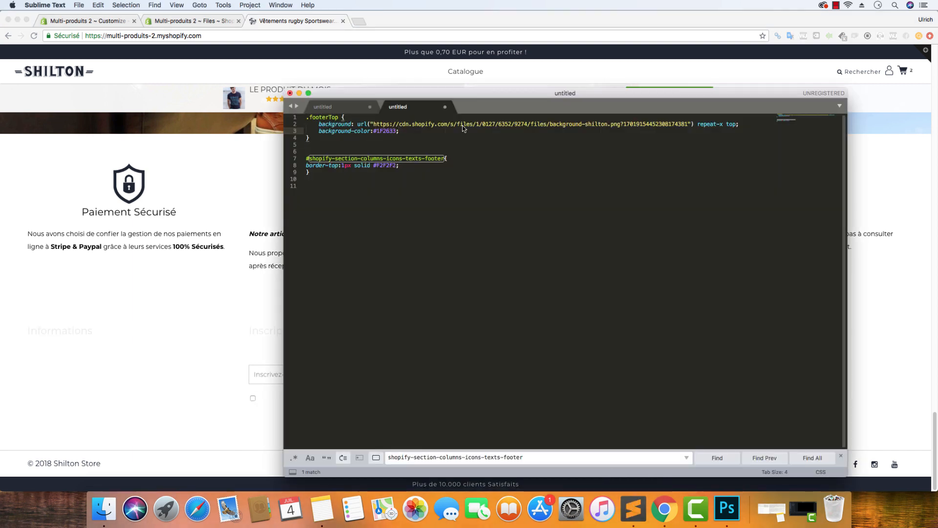
drag(738, 125, 283, 107)
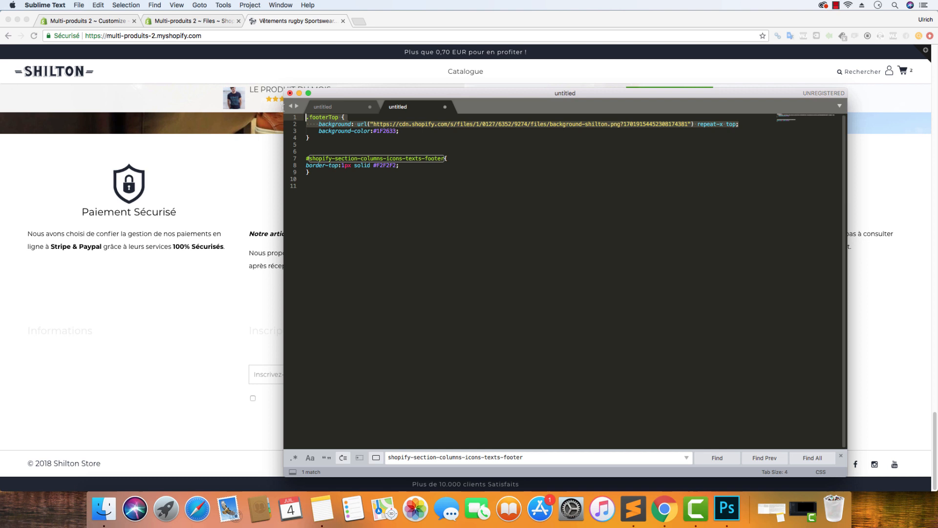
click(318, 131)
drag(318, 133, 380, 140)
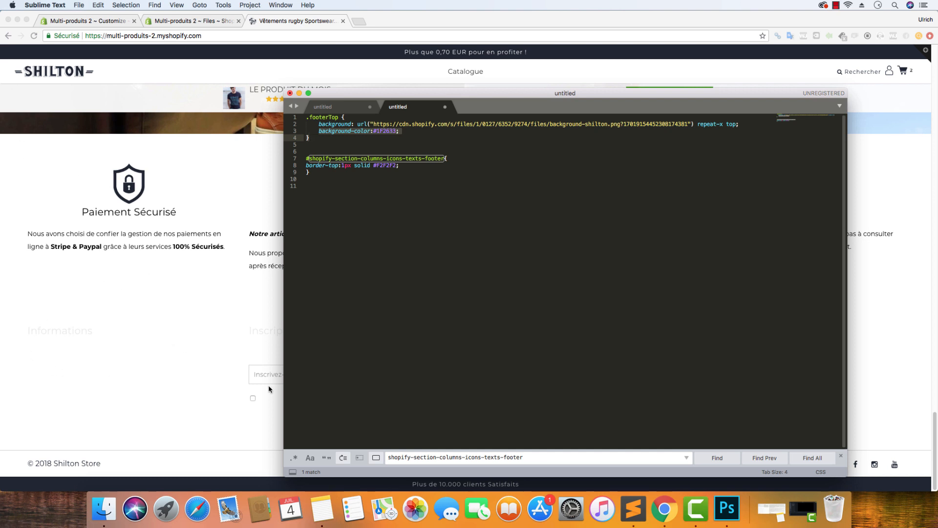
click(342, 123)
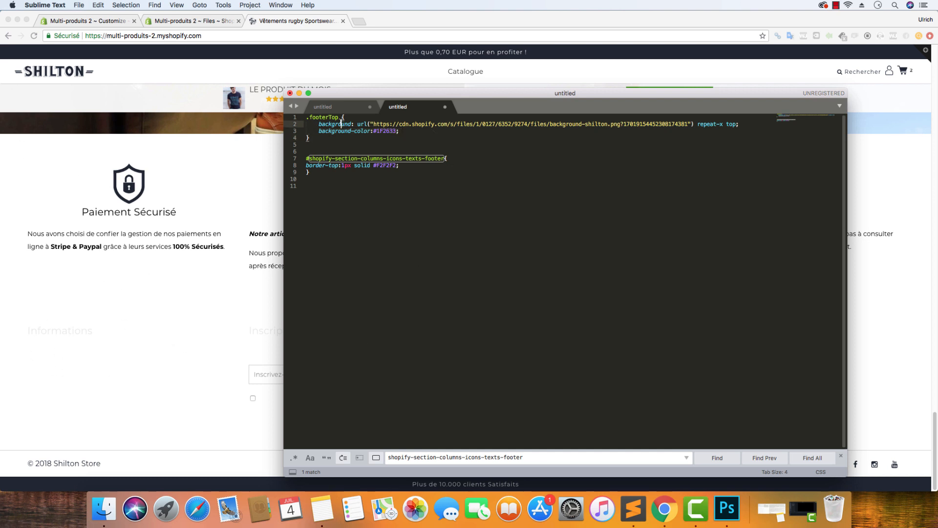
click(368, 138)
Copy the complete .footerTop rule, including its closing brace.
drag(326, 142, 306, 117)
right_click(323, 118)
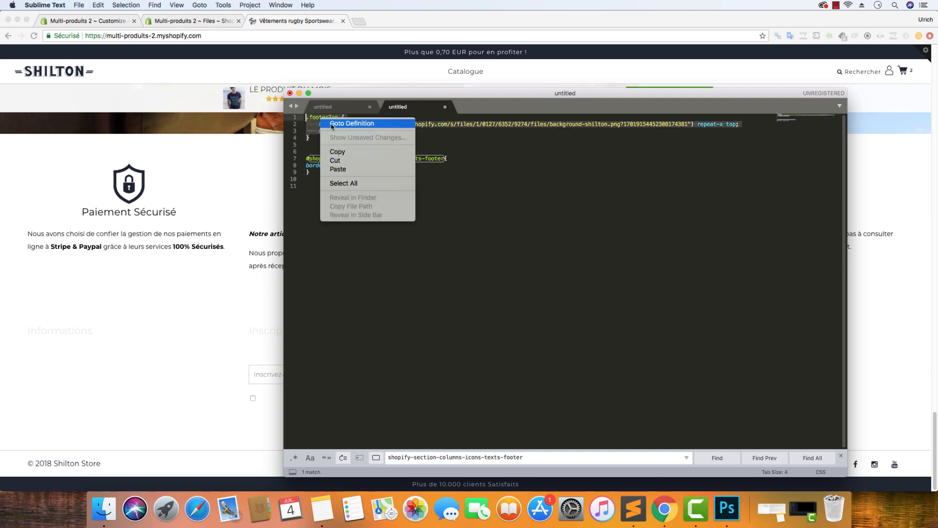
click(344, 155)
Return to the theme editor in Chrome and open the Custom CSS area of the General theme settings.
click(78, 21)
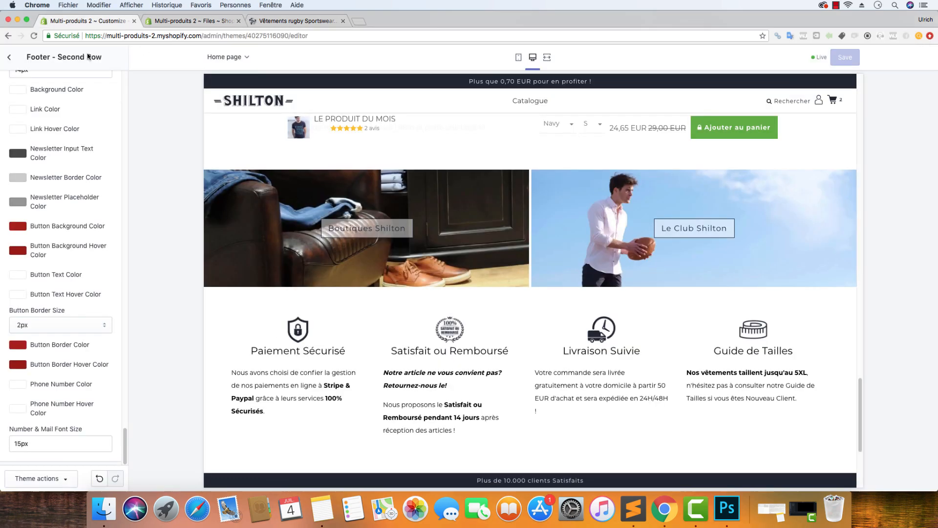
click(10, 59)
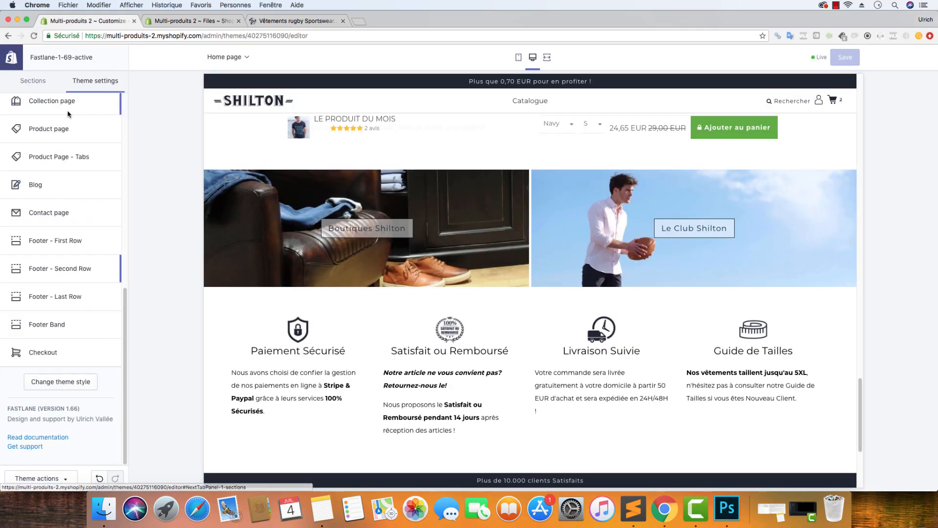
scroll(68, 117, up, 15)
click(59, 141)
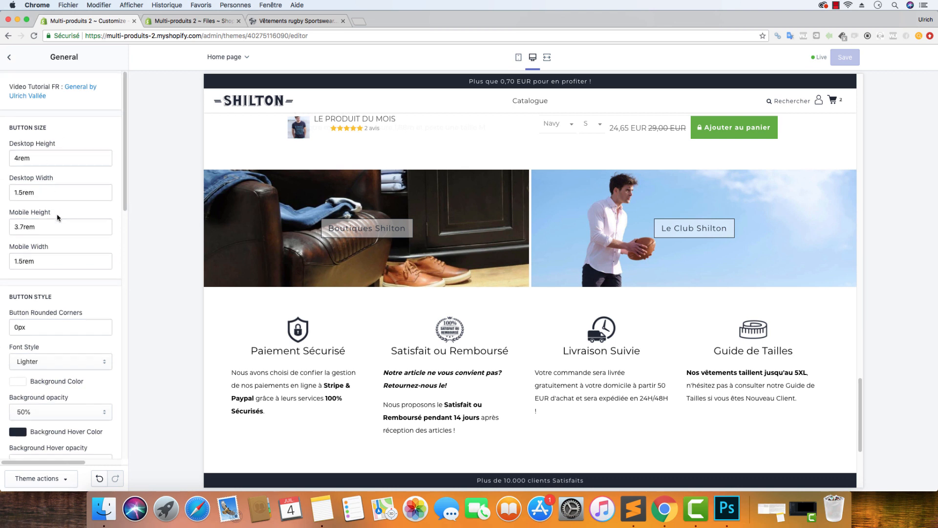
scroll(61, 215, down, 10)
scroll(64, 234, down, 4)
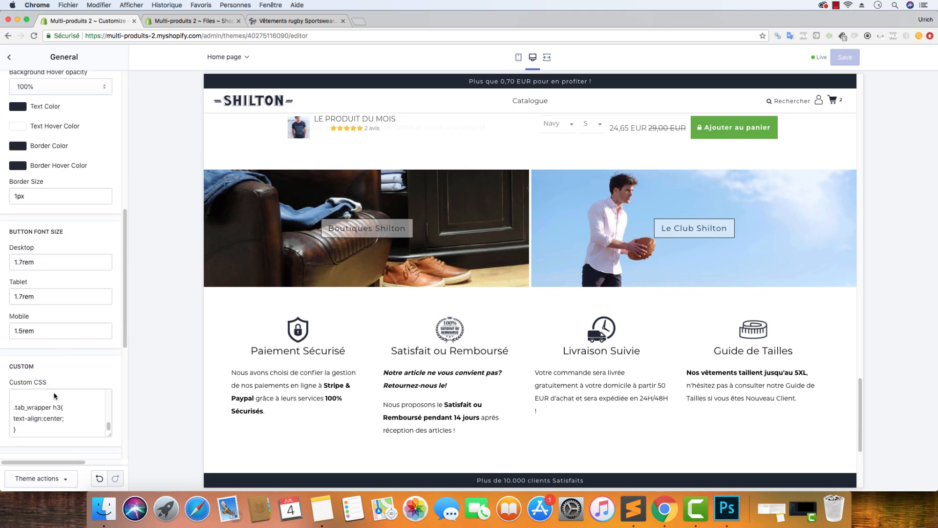
Paste the copied .footerTop rule after the .tab_wrapper h3 rule in the Custom CSS and save the theme.
click(47, 431)
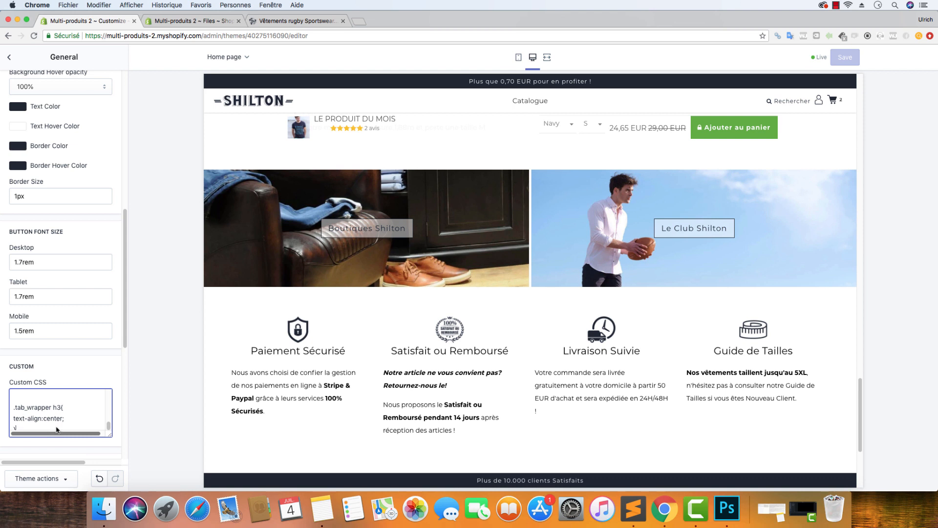
drag(110, 435, 112, 452)
click(65, 436)
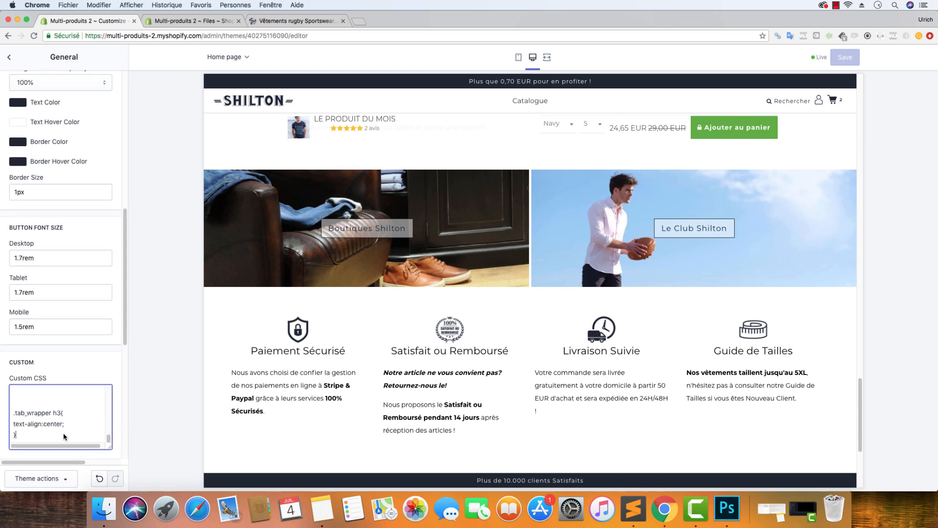
key(Return)
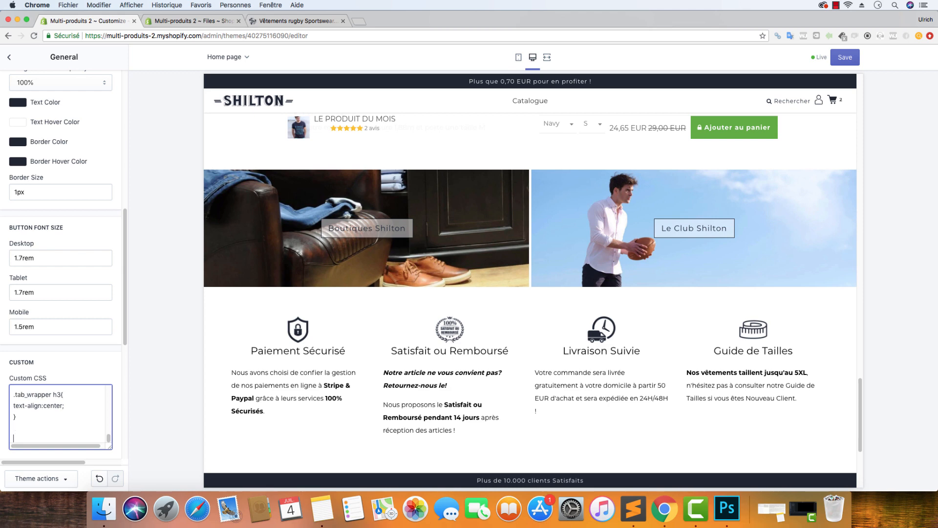
key(super+v)
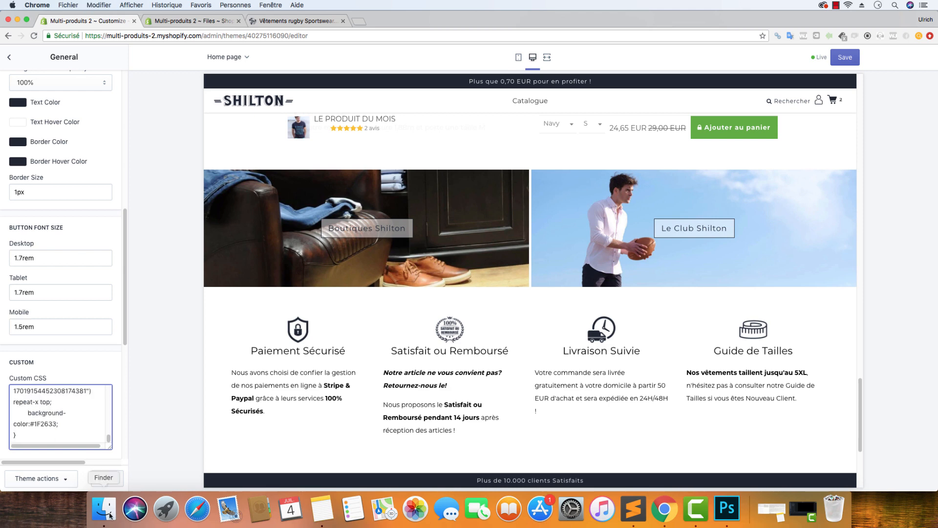
click(622, 510)
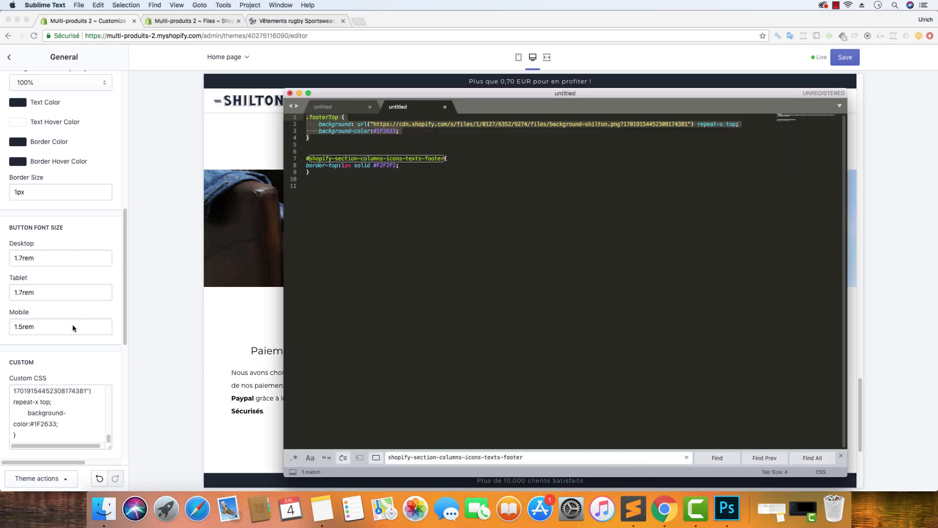
click(94, 370)
click(849, 63)
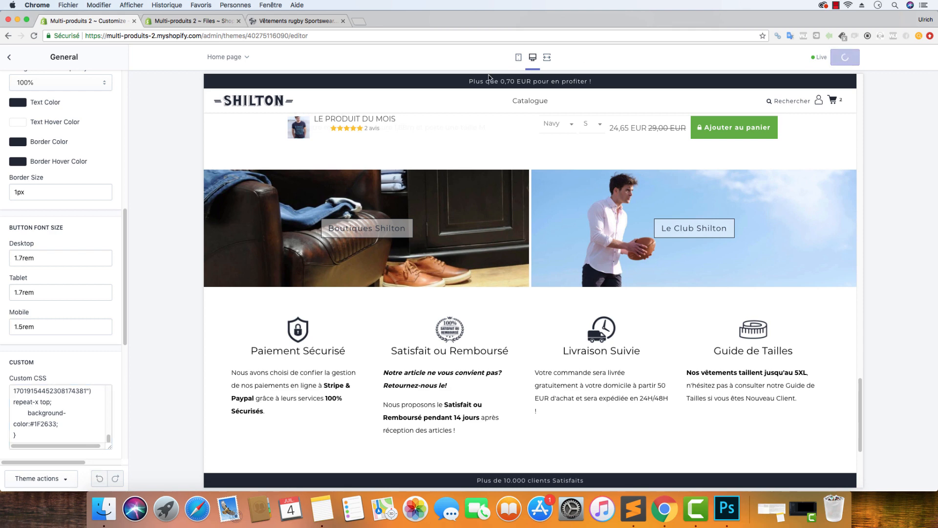
Open the storefront page in Chrome, switch to Sublime Text and review the .footerTop rule's background-color and background declarations.
click(318, 22)
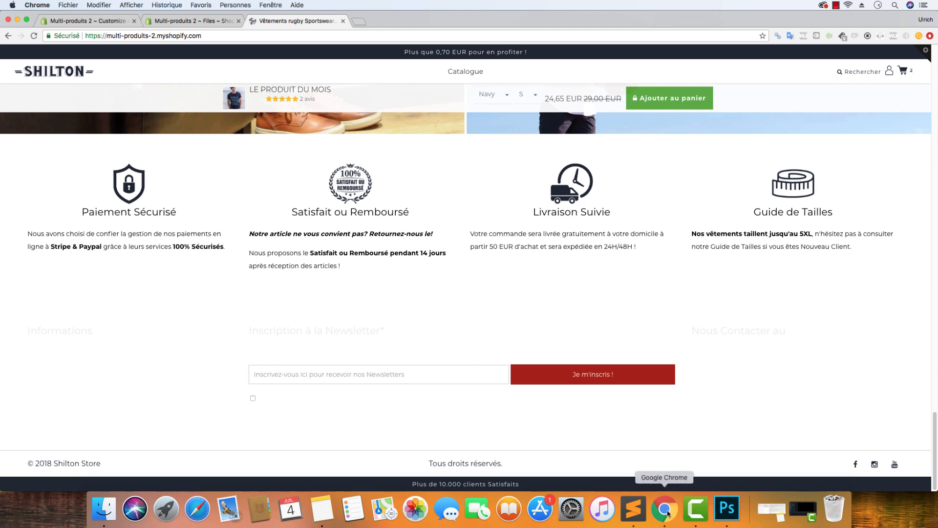
click(634, 509)
drag(400, 131, 318, 131)
click(435, 132)
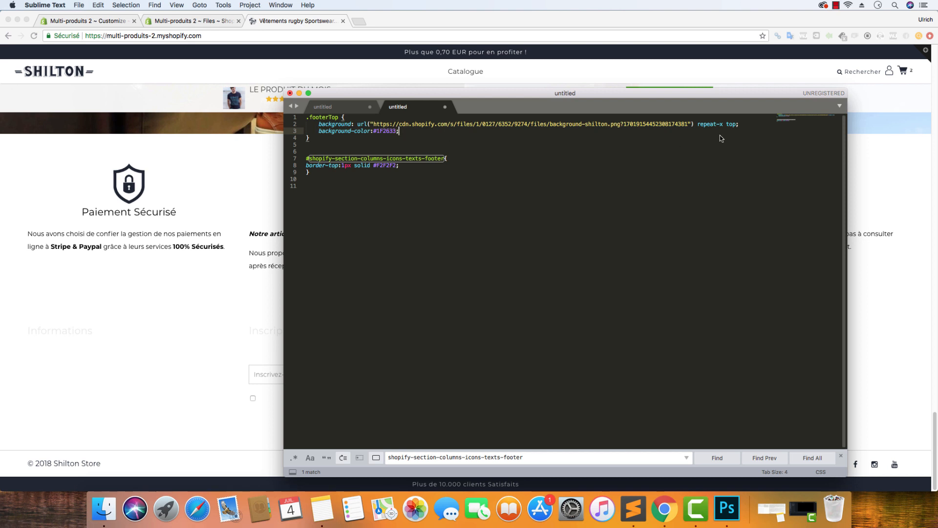
drag(743, 126, 346, 118)
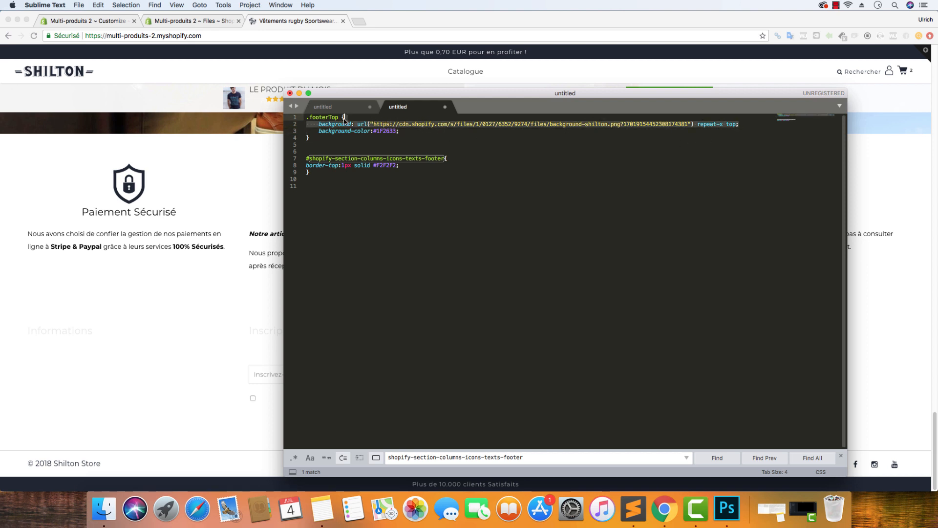
click(602, 167)
Return to Chrome, check the theme editor's save and reload the storefront page to check the footer.
click(167, 93)
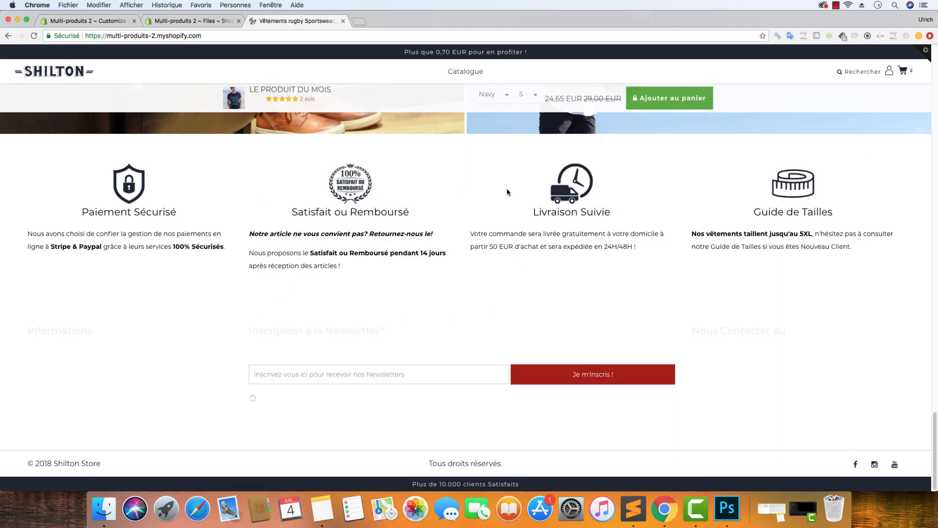
click(101, 21)
click(262, 17)
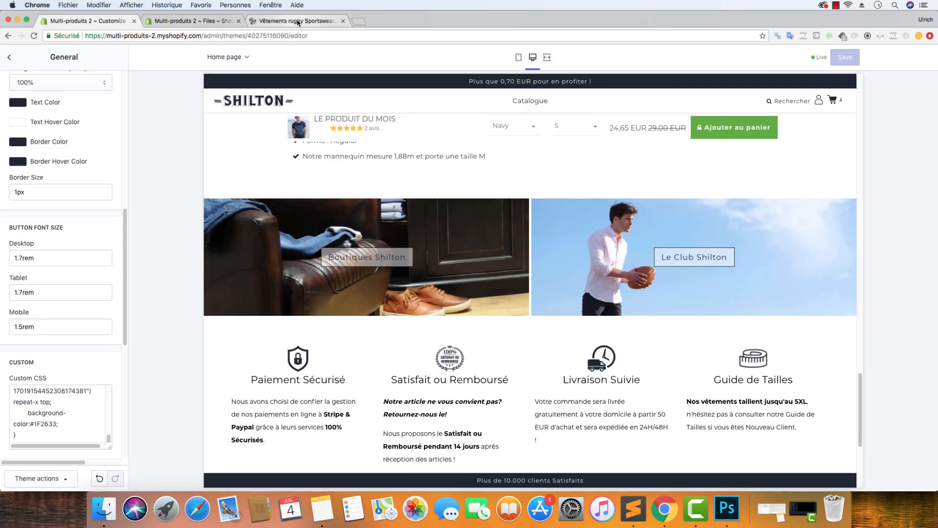
click(34, 35)
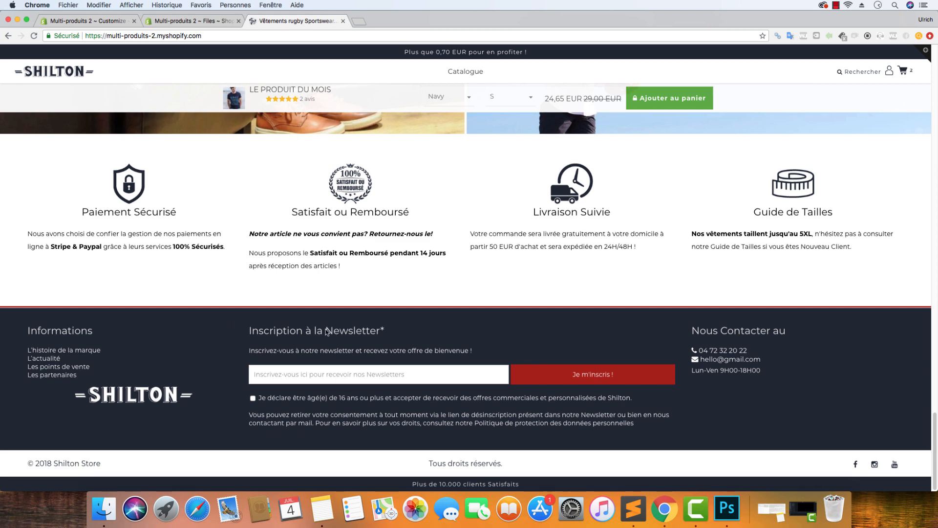
Inspect the "Satisfait ou Remboursé" heading with the developer tools and select its enclosing home-features div.
drag(394, 213, 284, 217)
right_click(303, 215)
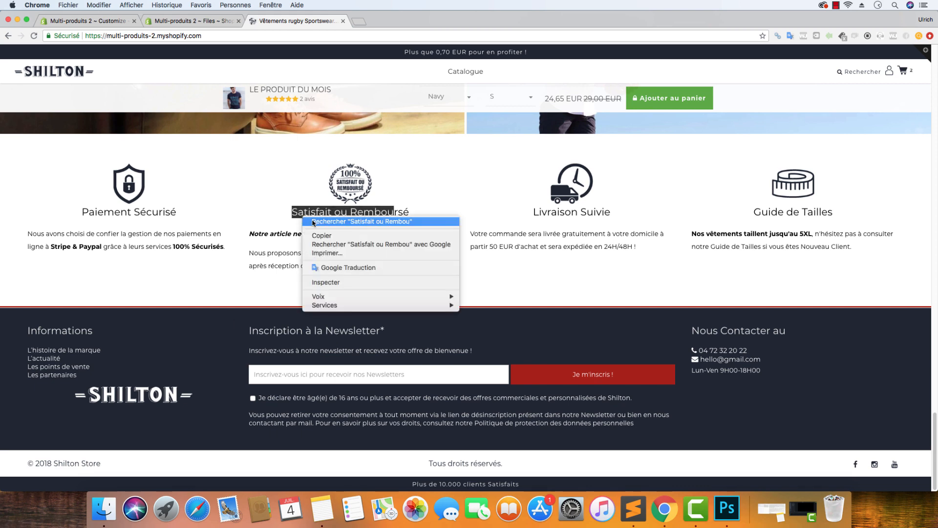
click(353, 282)
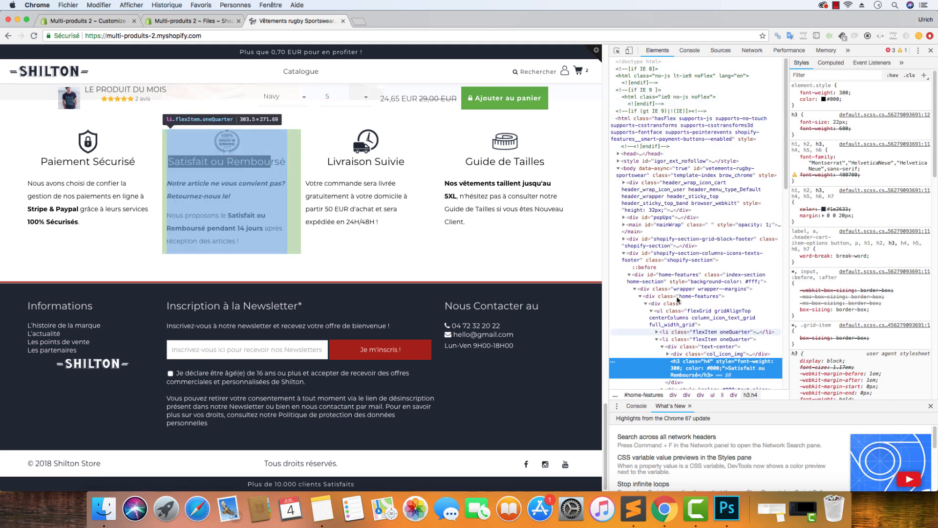
scroll(492, 270, up, 1)
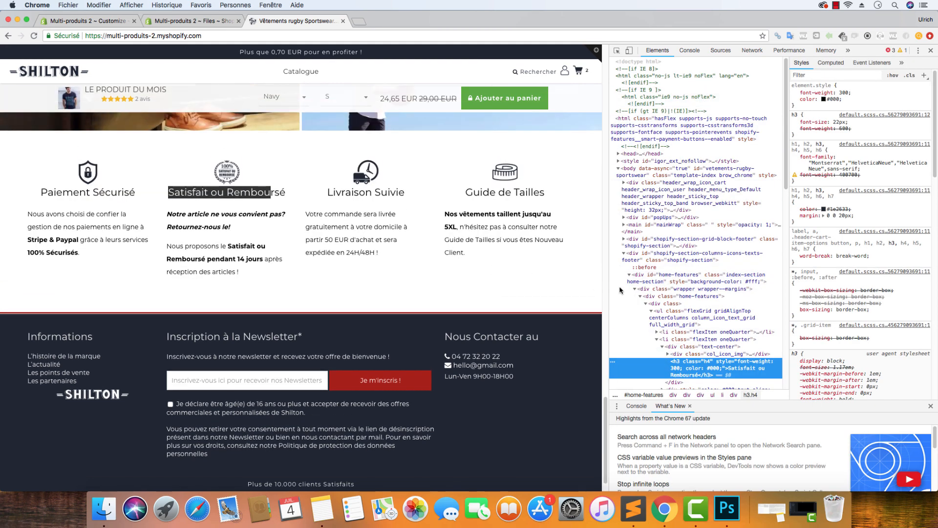
click(673, 278)
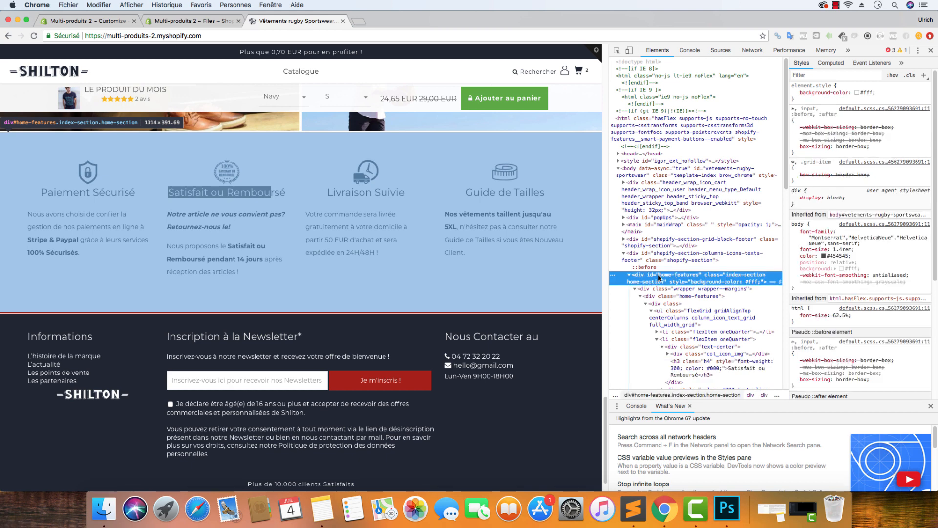
Copy the home-features id and compare it with the selectors in Sublime Text.
double_click(670, 277)
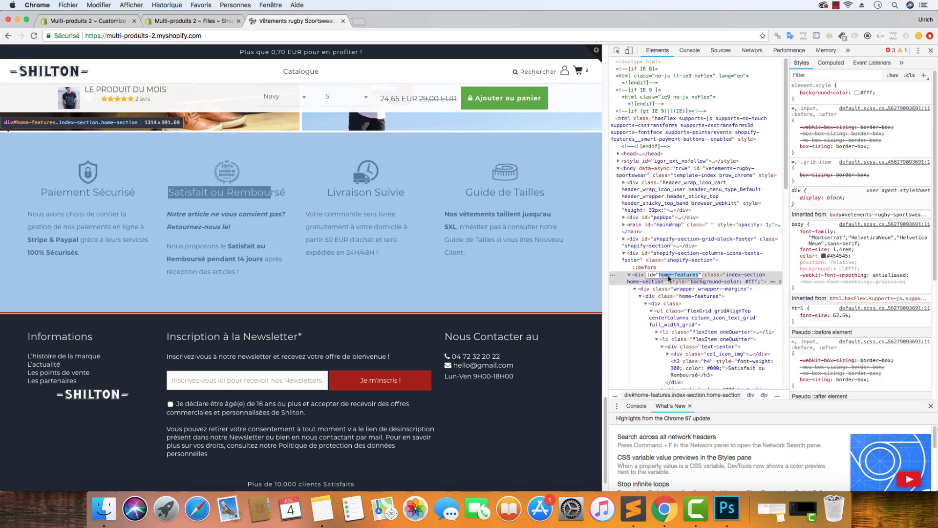
right_click(672, 278)
click(689, 341)
click(634, 509)
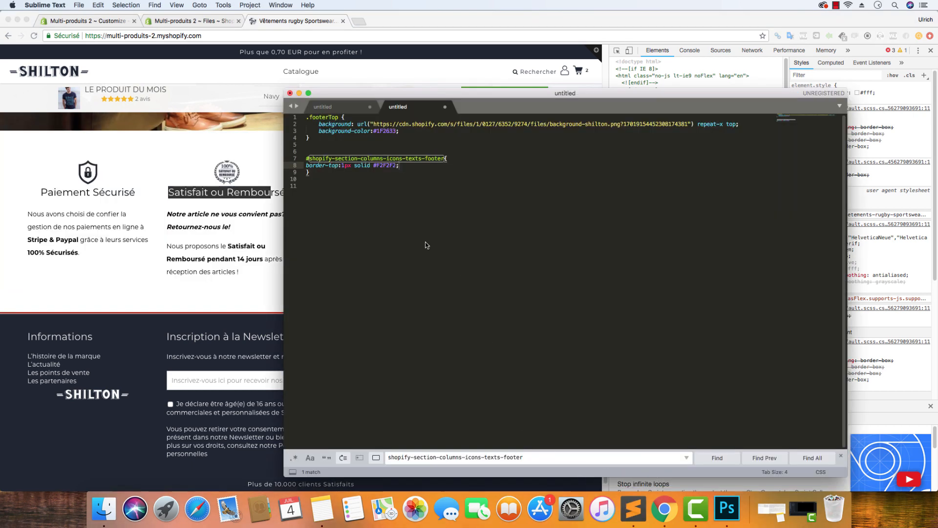
click(203, 252)
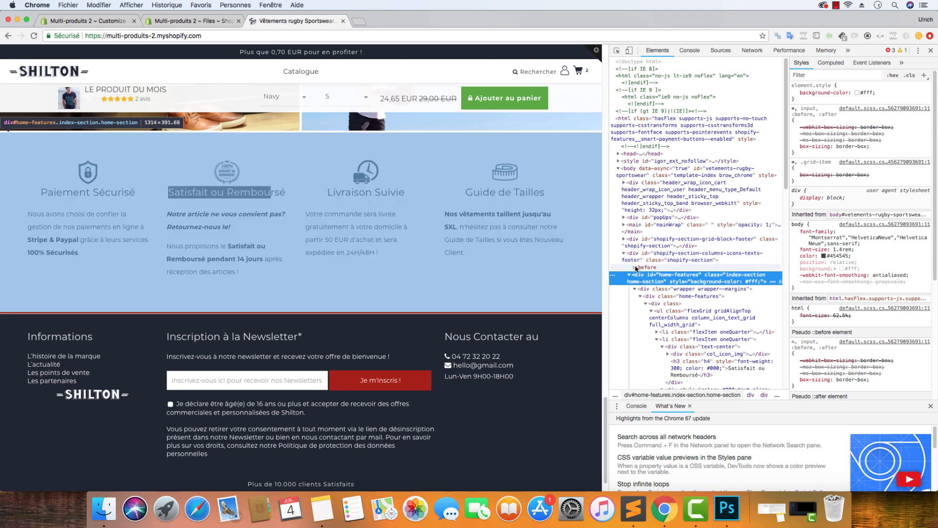
Select the parent div of home-features and copy its id, shopify-section-columns-icons-texts-footer.
click(676, 261)
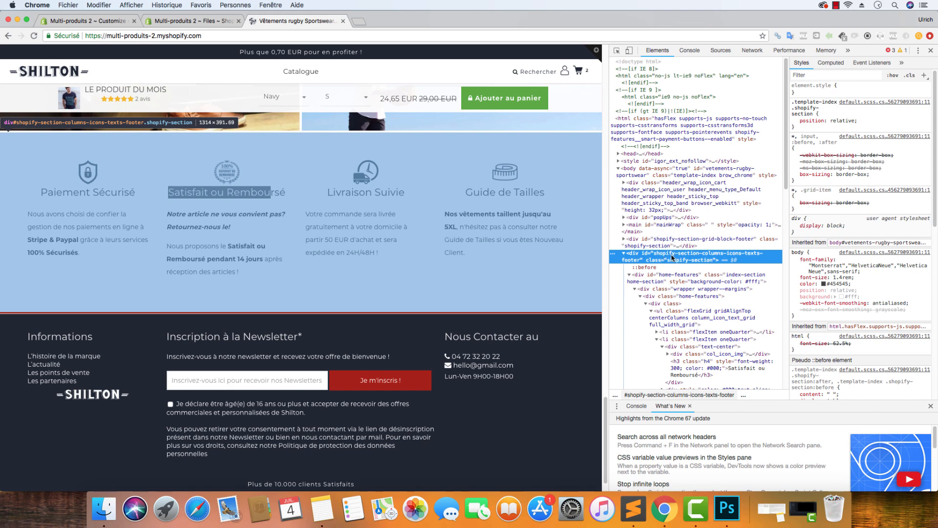
click(644, 278)
click(630, 257)
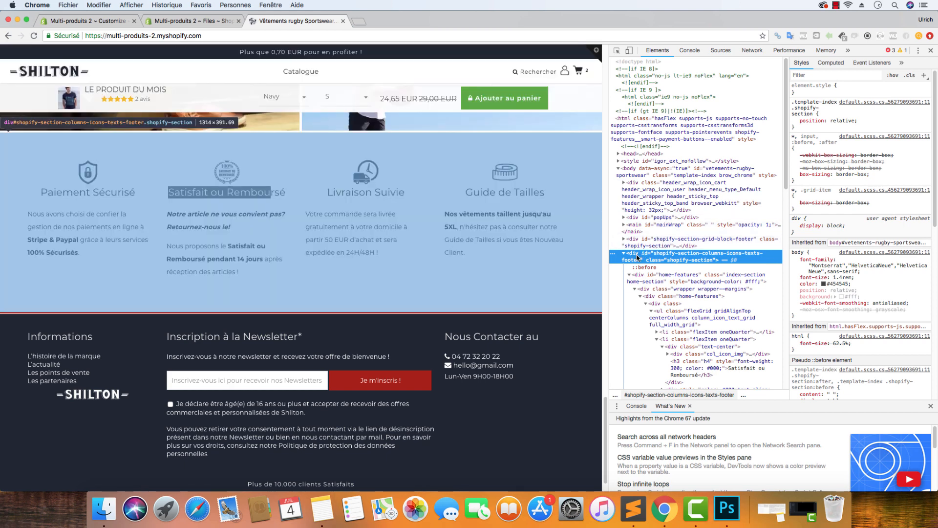
double_click(668, 254)
right_click(668, 253)
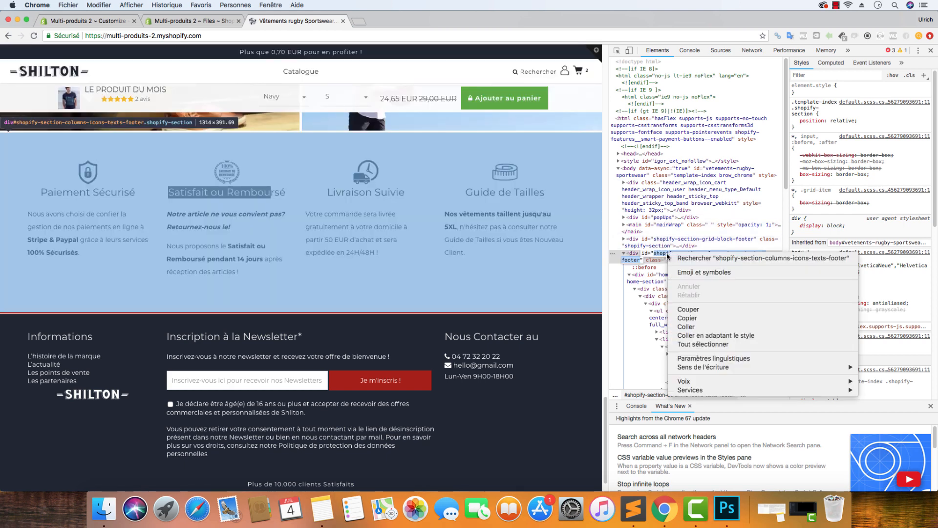
click(694, 319)
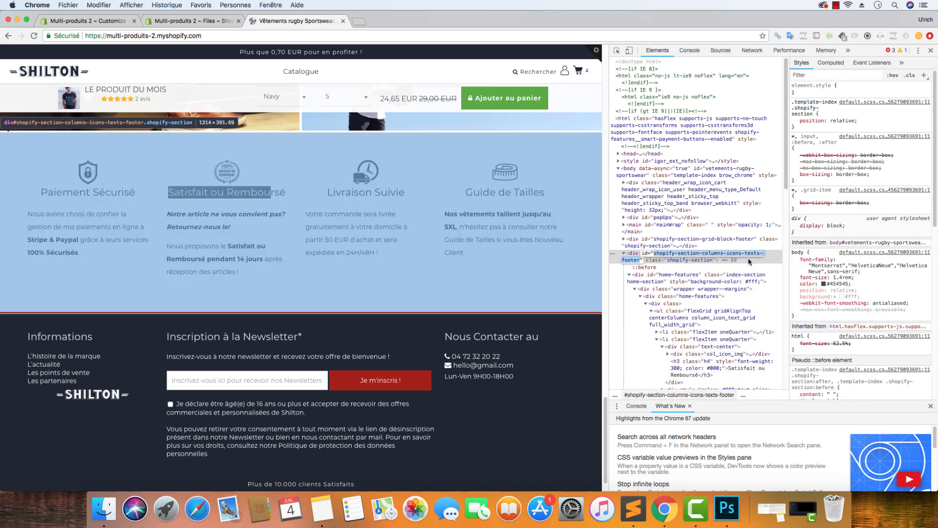
Switch to Sublime Text and paste the copied id over the one after the # in the border-top rule's selector.
click(634, 509)
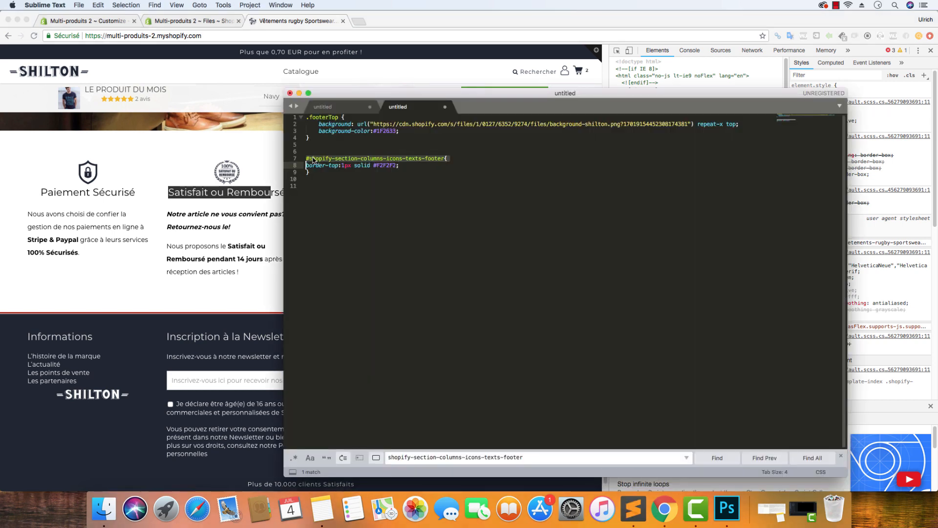
click(446, 159)
drag(445, 159, 309, 161)
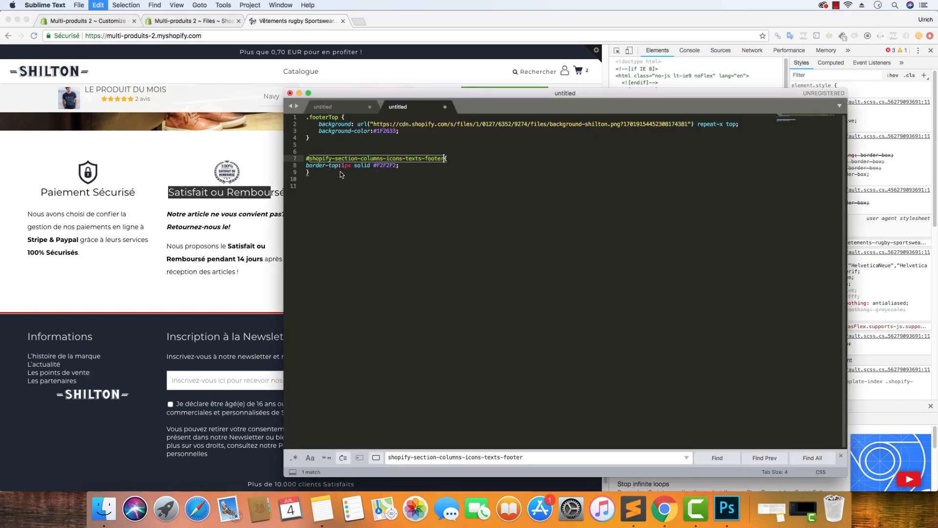
click(318, 165)
click(350, 190)
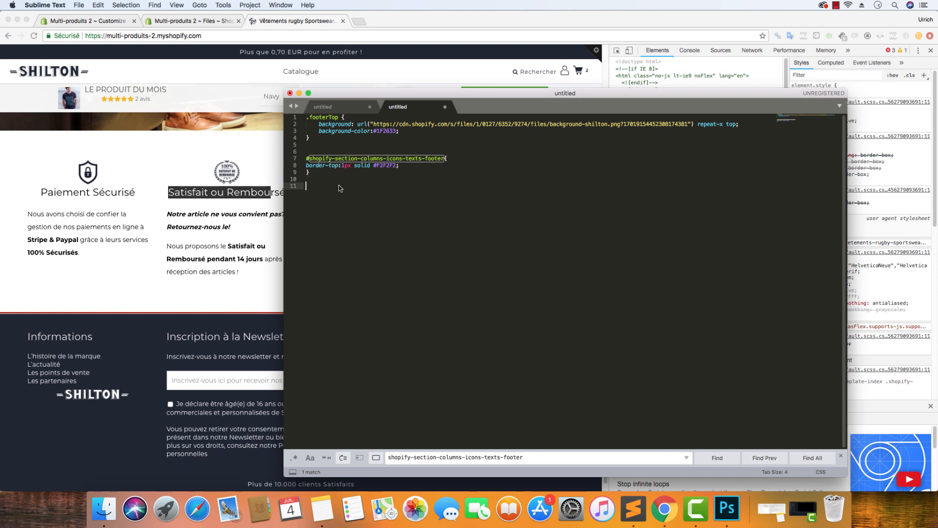
Examine the # prefix of the selector and the color in the border-top declaration, comparing the prefix with .footerTop.
click(310, 120)
click(309, 158)
key(Left)
click(430, 169)
click(337, 166)
drag(397, 167, 394, 167)
click(331, 172)
drag(396, 166, 378, 168)
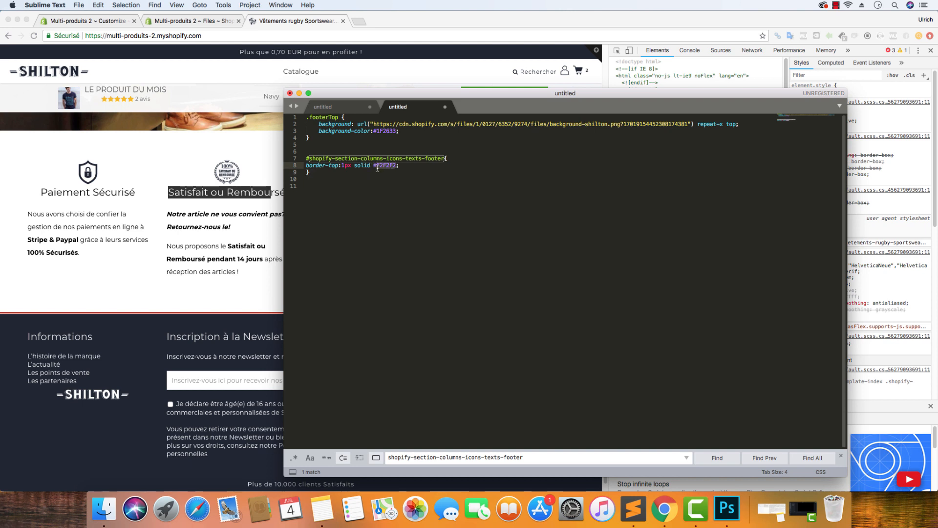
Copy the complete #shopify-section-columns-icons-texts-footer rule, including its closing brace.
drag(313, 166, 305, 158)
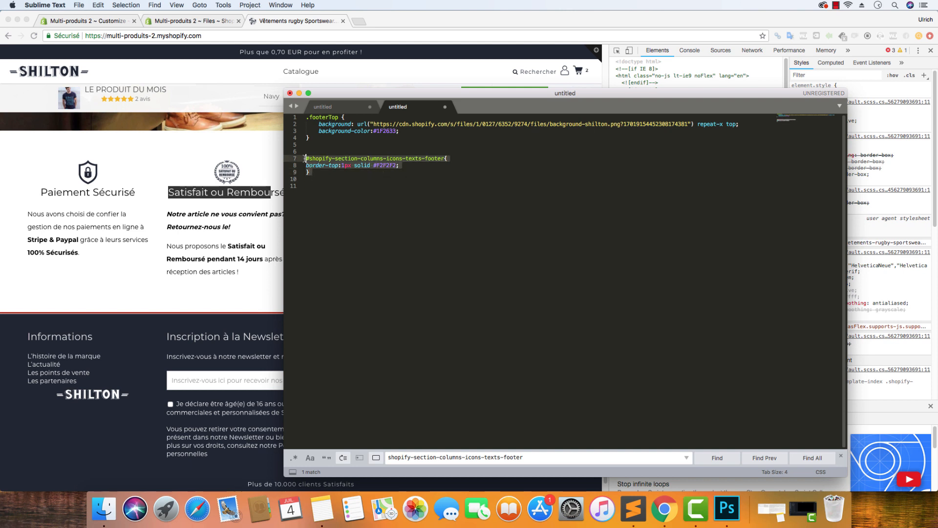
right_click(311, 163)
click(329, 179)
Return to the theme editor in Chrome, paste the copied rule after the .footerTop rule in the Custom CSS and save the theme.
key(super+Tab)
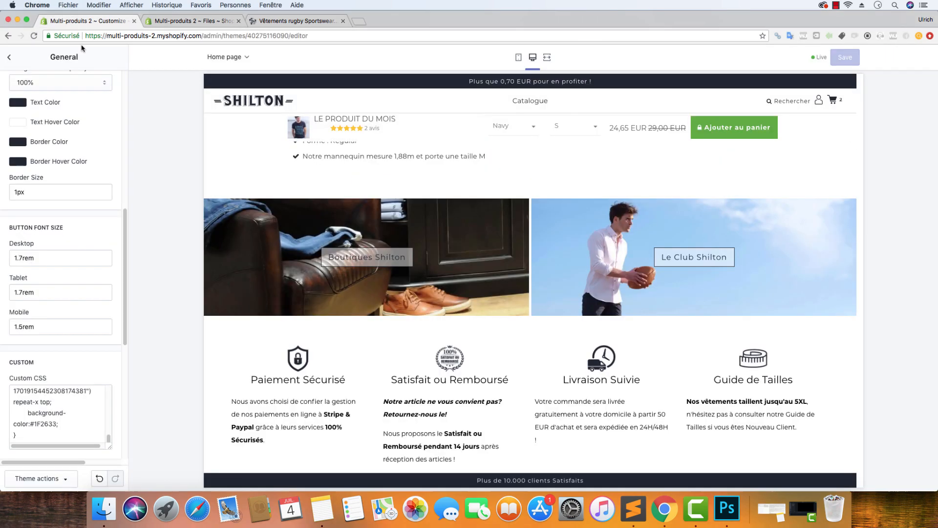
scroll(47, 244, down, 3)
click(37, 364)
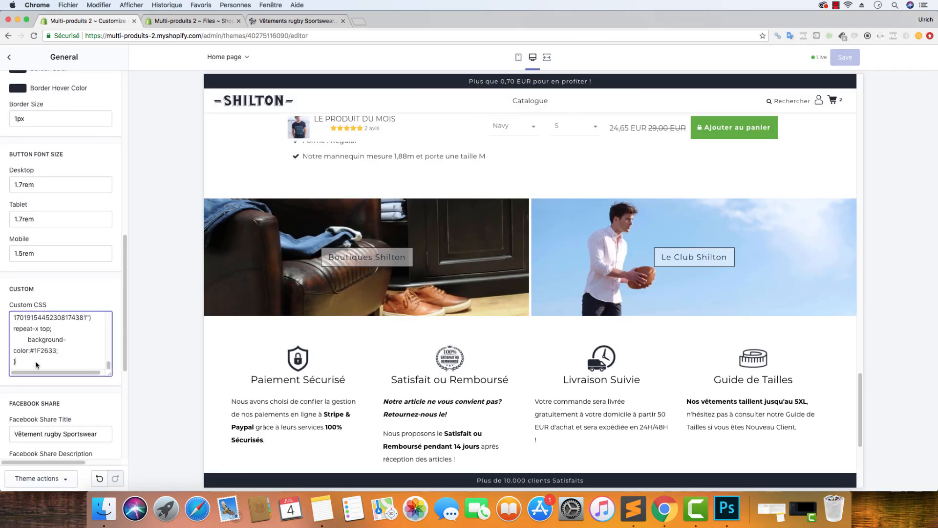
key(Return)
key(super+v)
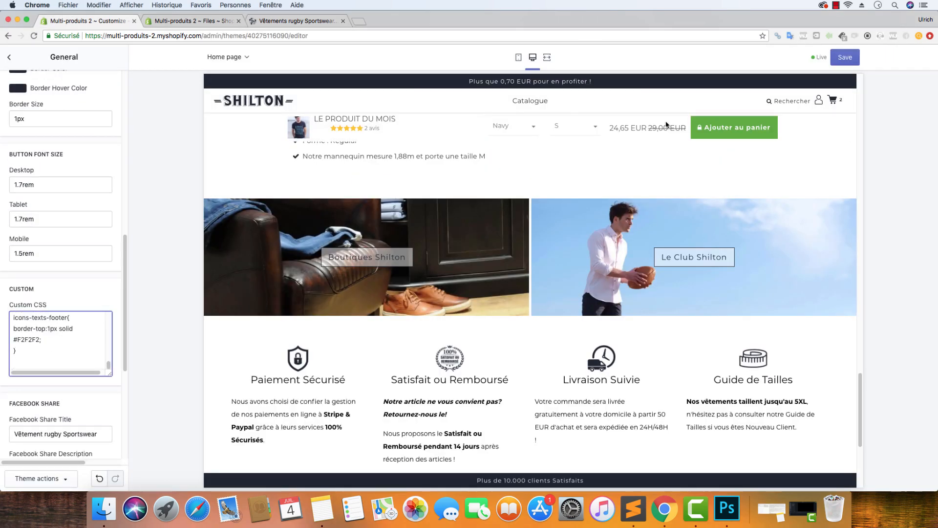
click(846, 58)
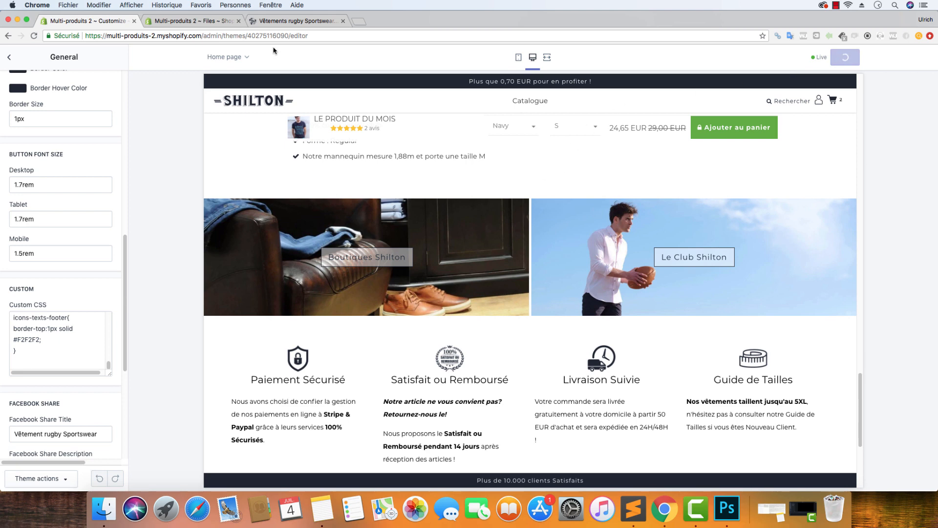
Return to the storefront page, clear the text selection and close the developer tools.
click(294, 21)
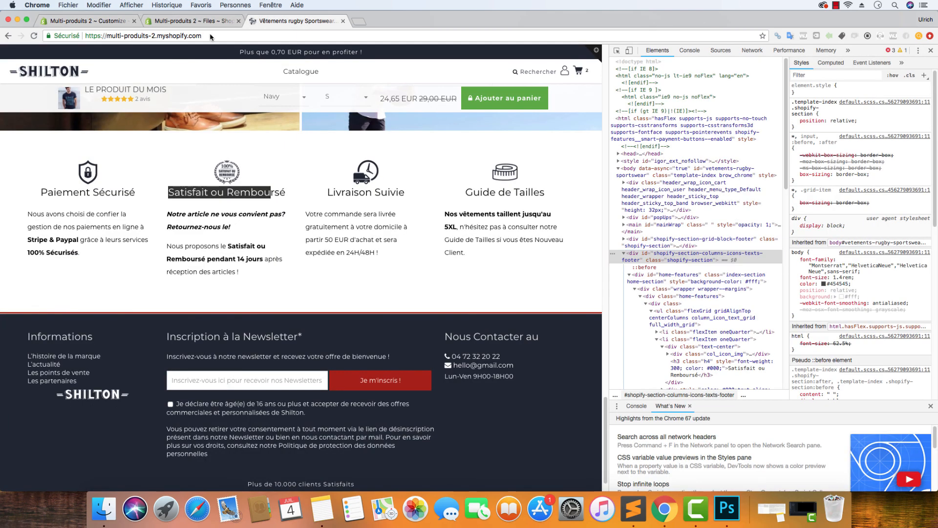
click(90, 171)
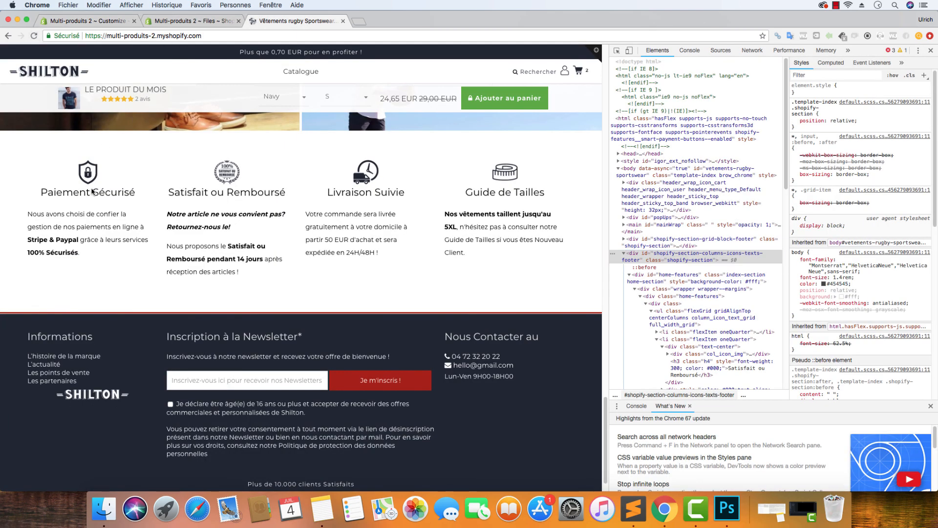
scroll(162, 189, up, 5)
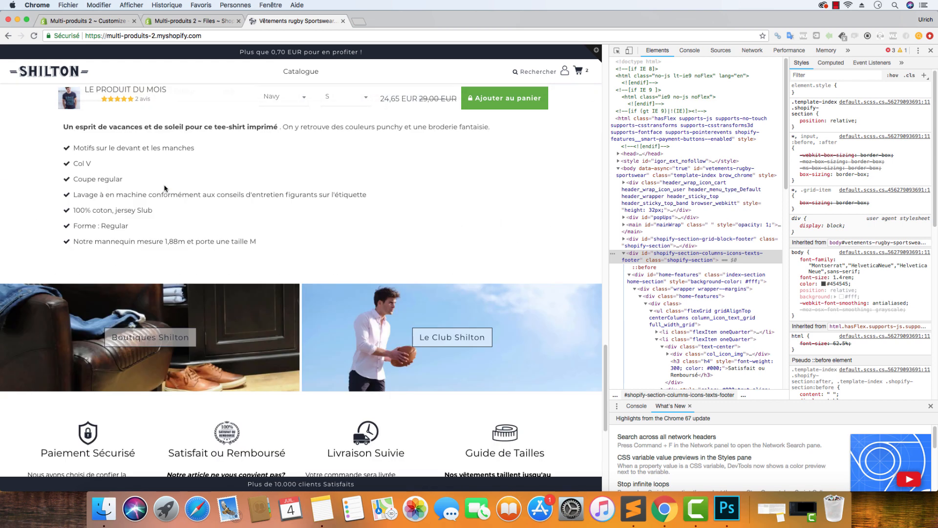
click(931, 51)
scroll(319, 291, down, 4)
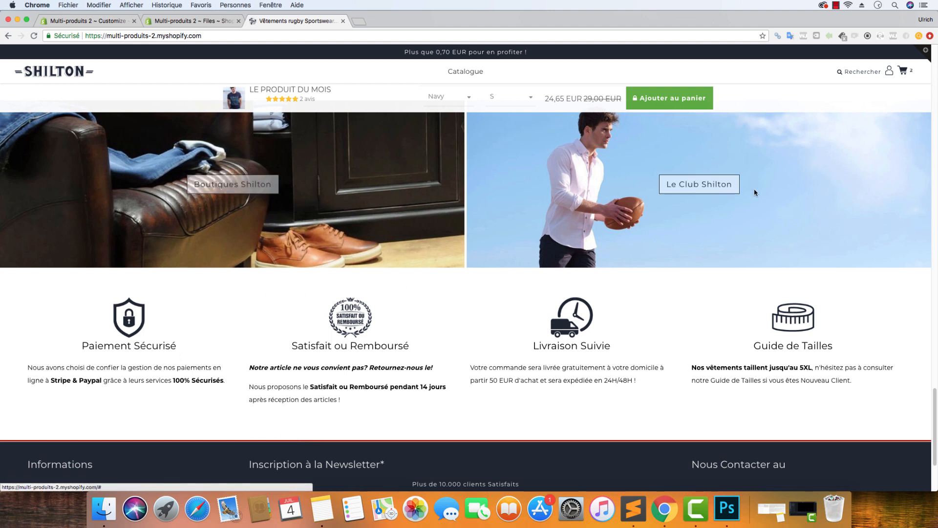
Examine the storefront sections from the product description through the image banners to the four icon columns above the footer.
scroll(553, 228, up, 5)
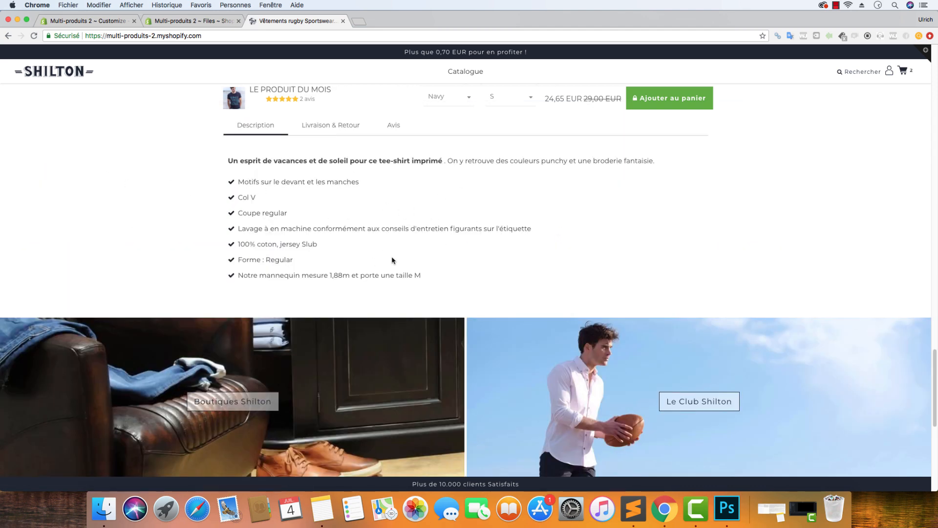
drag(434, 277, 198, 139)
click(204, 198)
scroll(220, 217, down, 3)
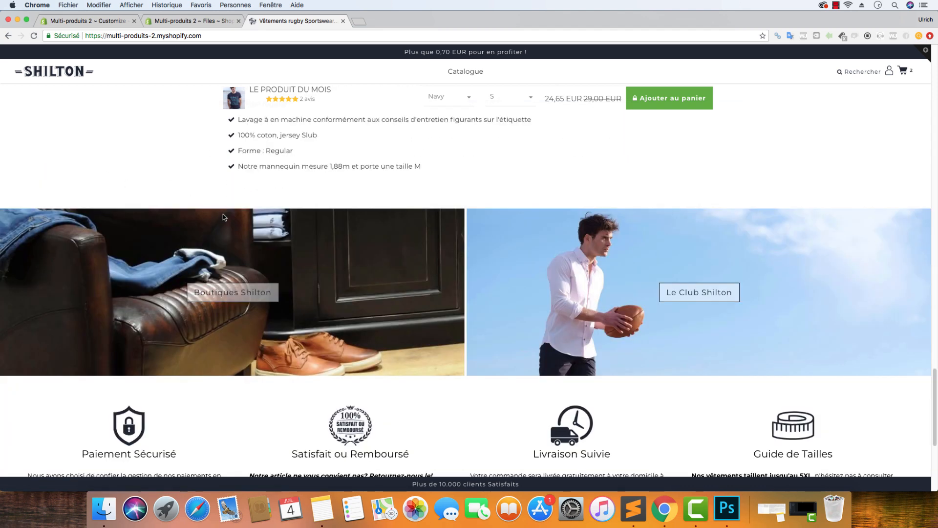
scroll(223, 214, down, 3)
drag(134, 321, 157, 282)
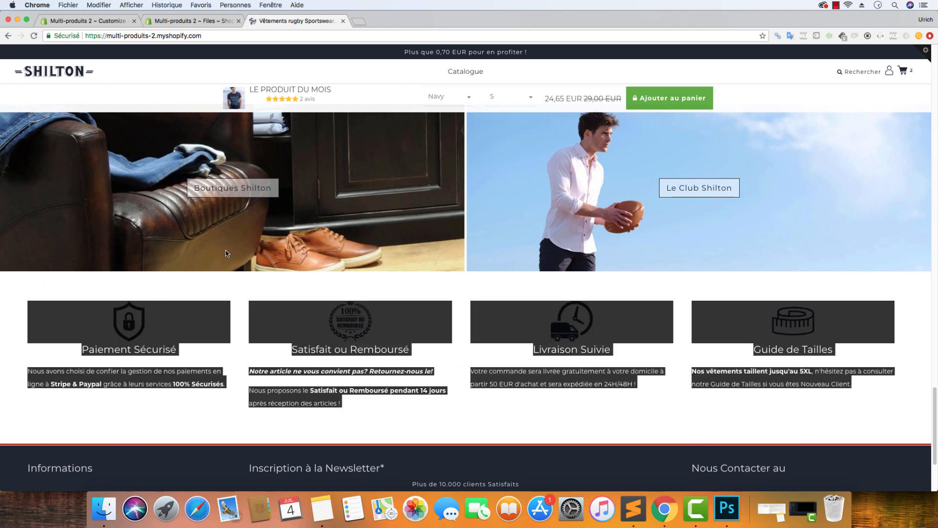
scroll(295, 224, up, 5)
drag(221, 145, 574, 269)
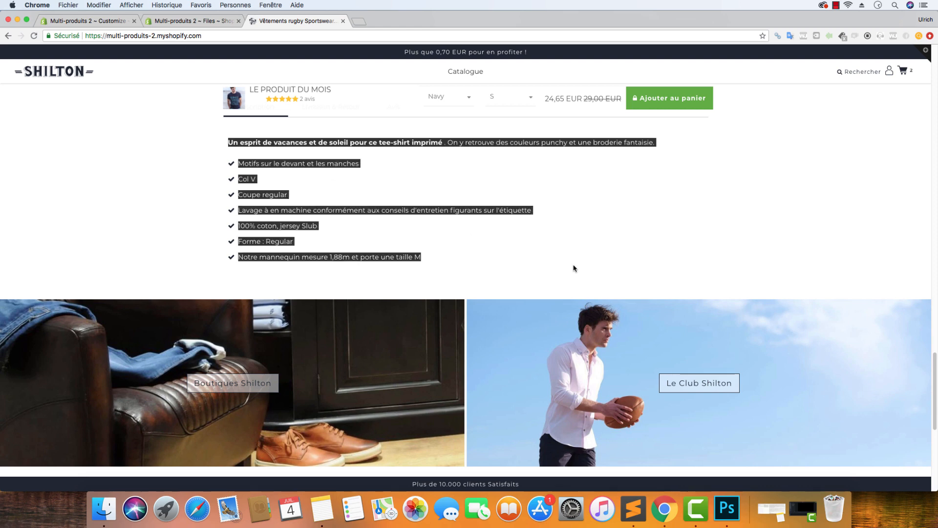
click(435, 268)
scroll(339, 243, down, 3)
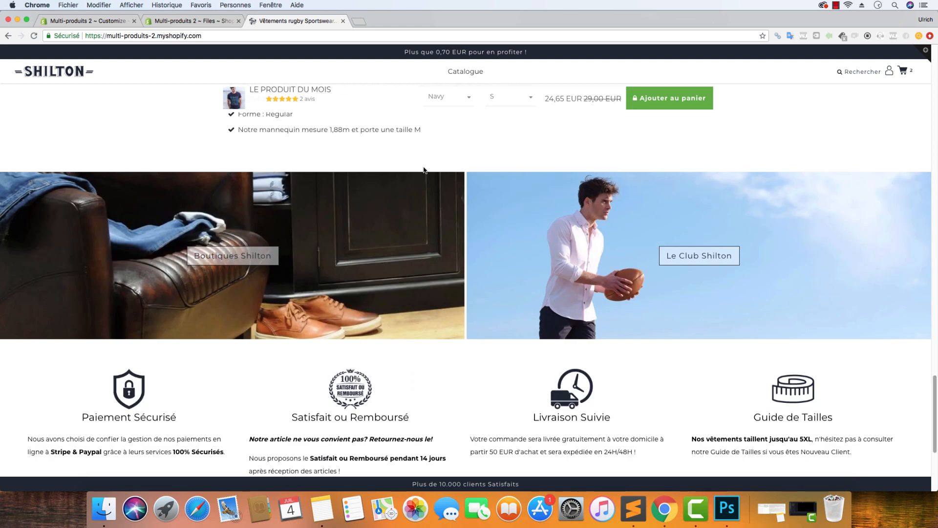
Reload the storefront, inspect the area between the image banners and icon columns, and select the #shopify-section-columns-icons-texts-footer element.
click(204, 21)
click(272, 22)
click(35, 35)
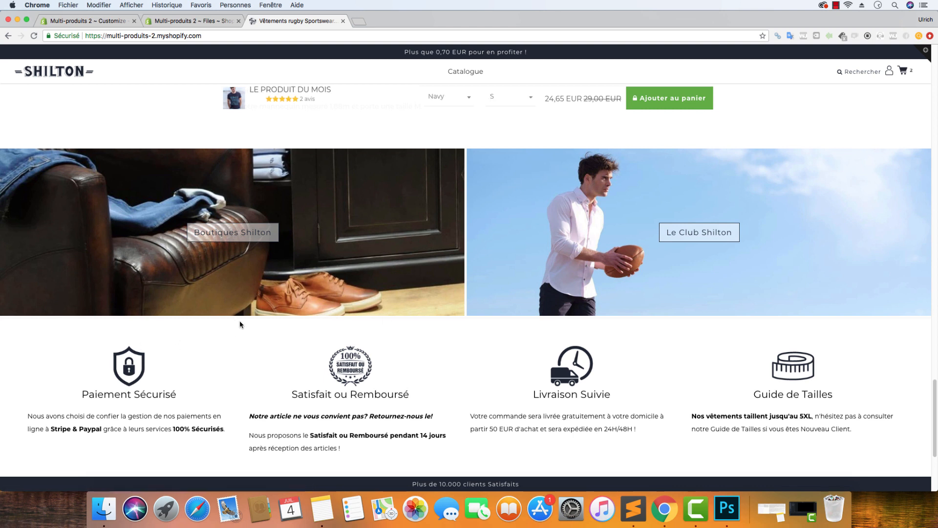
right_click(486, 321)
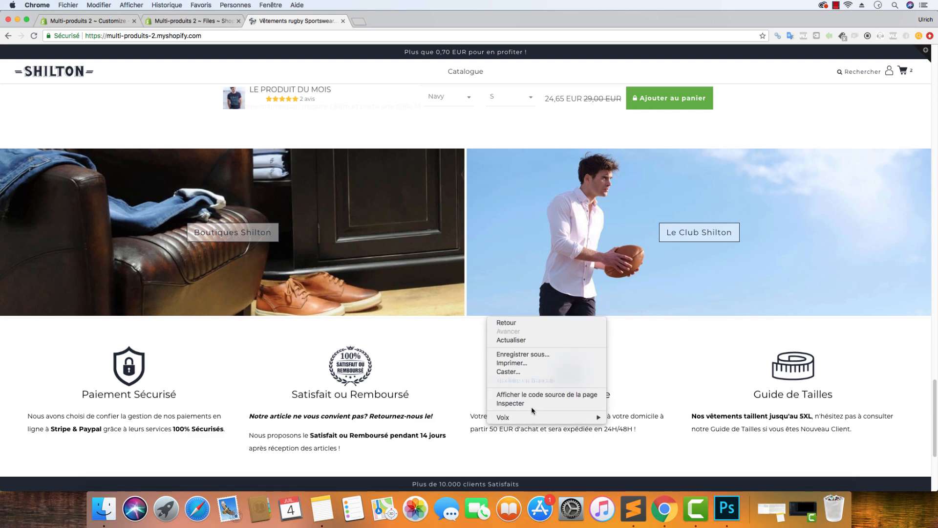
click(504, 412)
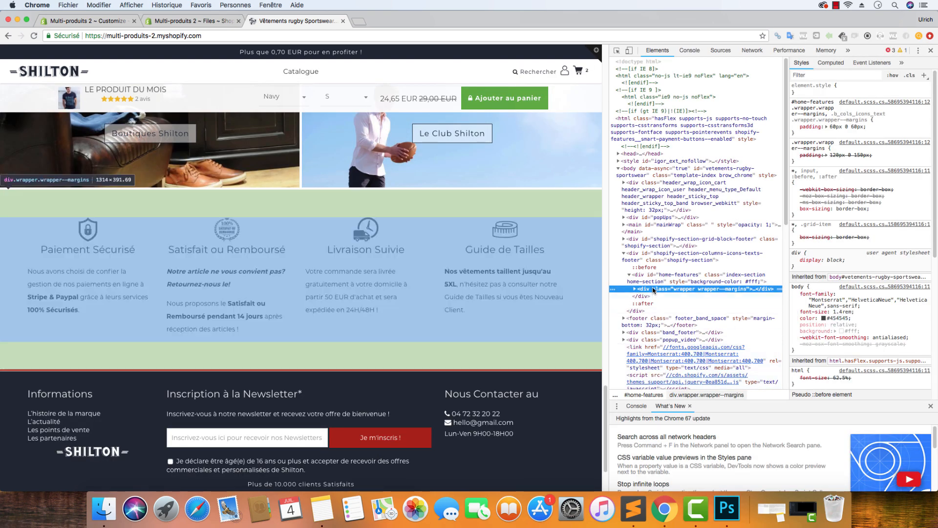
click(652, 255)
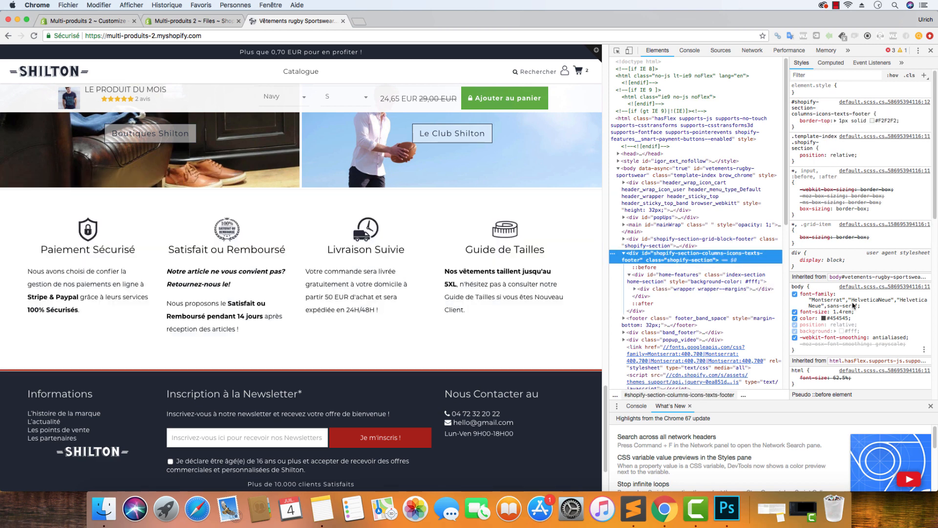
click(888, 122)
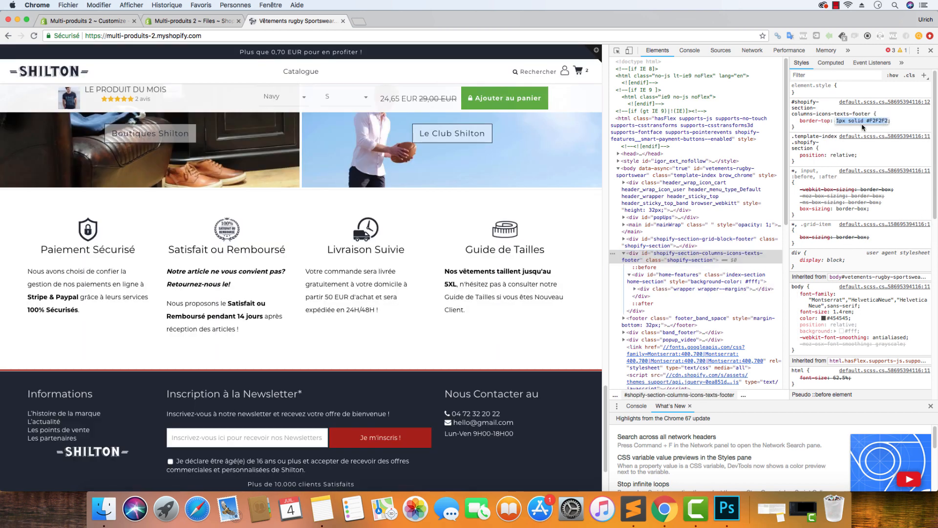
click(869, 126)
click(884, 122)
click(878, 122)
drag(871, 122, 887, 126)
Return to the theme editor and copy the Primary Color's hex value from the Colors theme settings.
click(115, 21)
scroll(56, 221, up, 5)
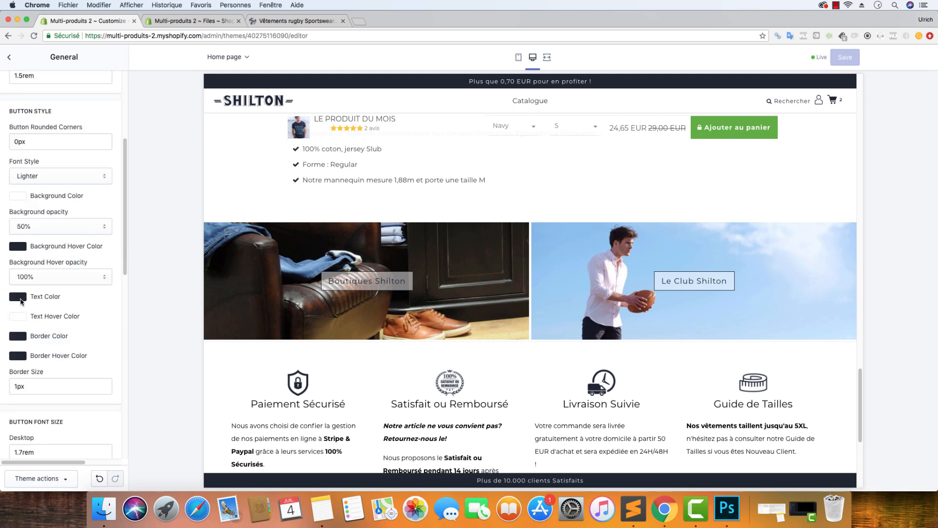
click(18, 297)
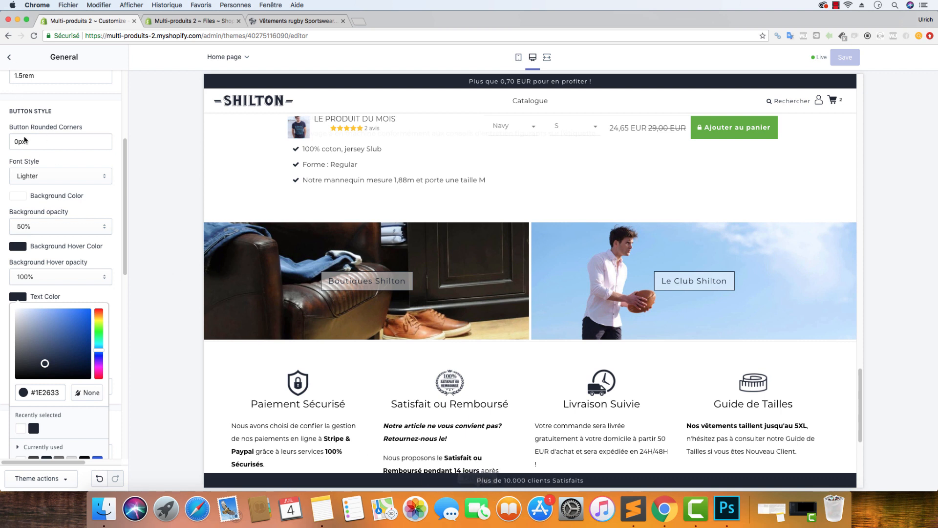
click(11, 58)
click(11, 59)
click(66, 118)
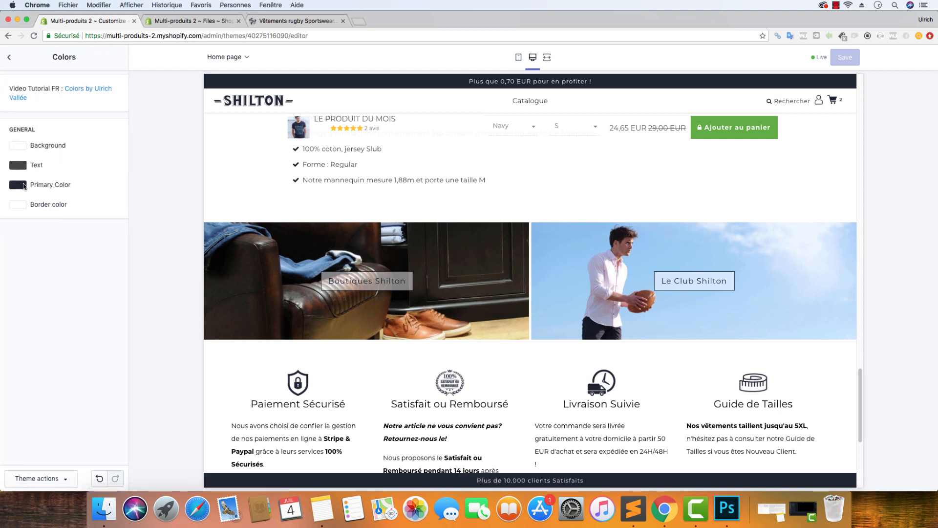
click(18, 185)
double_click(36, 282)
key(super+c)
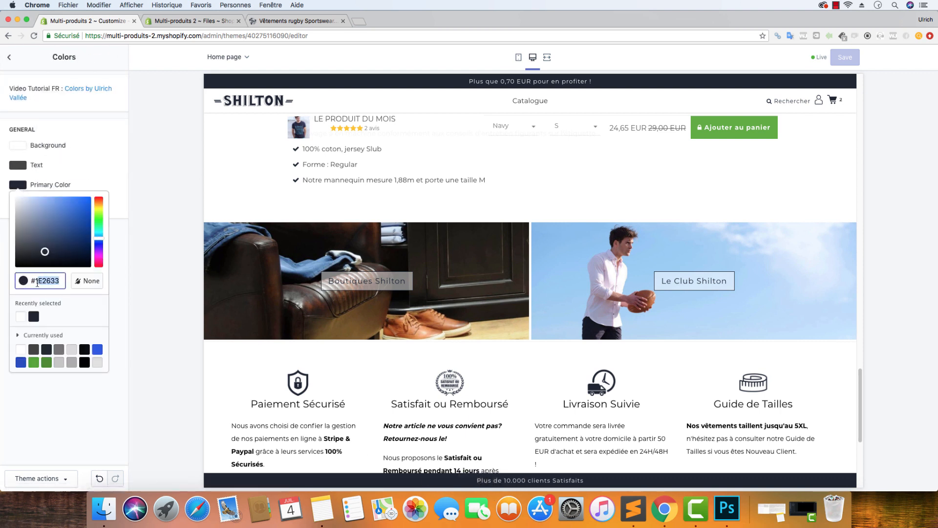
On the storefront tab, set the inspected icon columns section's border-top to 1px solid #1E2633 and check the line on the page.
click(277, 18)
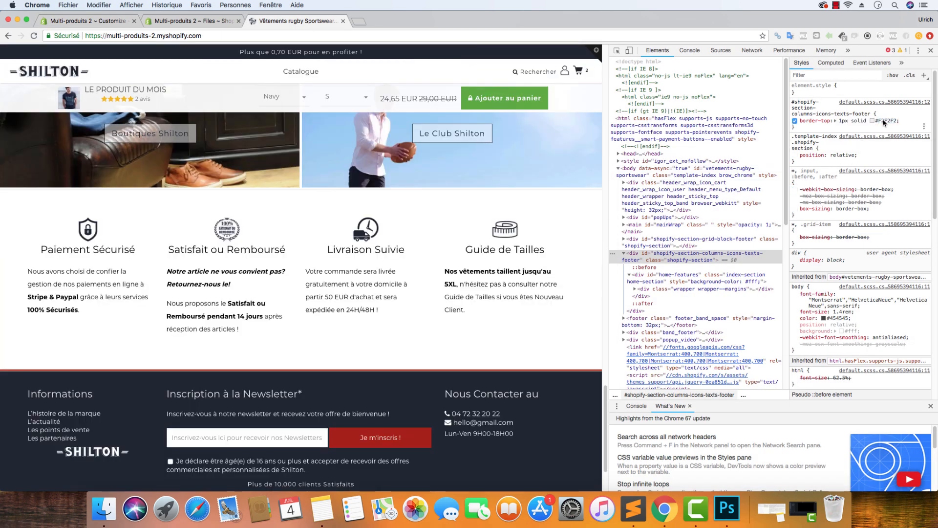
triple_click(883, 122)
click(885, 122)
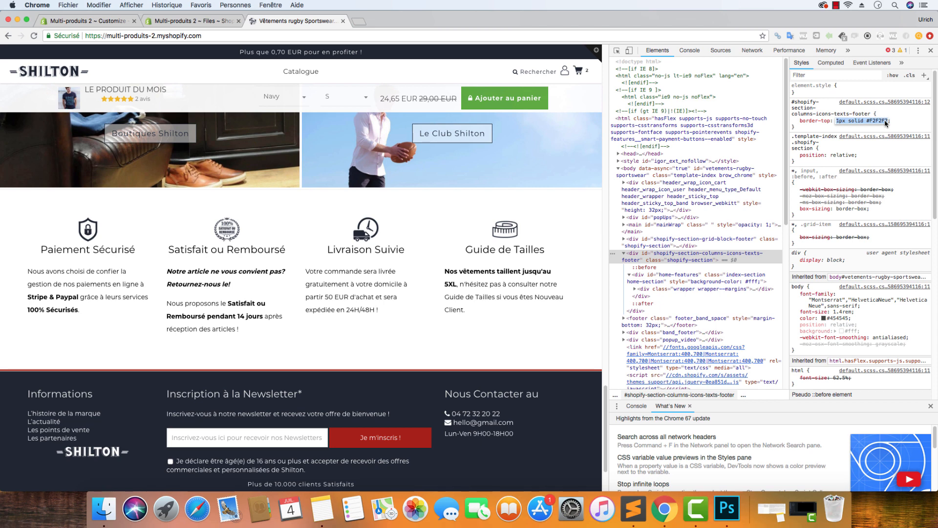
click(886, 123)
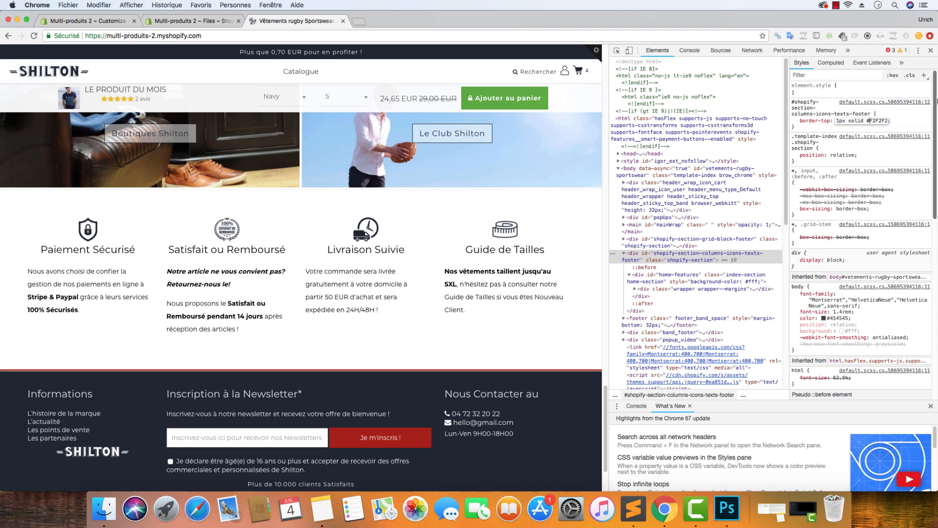
key(BackSpace)
key(BackSpace)
key(BackSpace)
key(BackSpace)
key(BackSpace)
key(BackSpace)
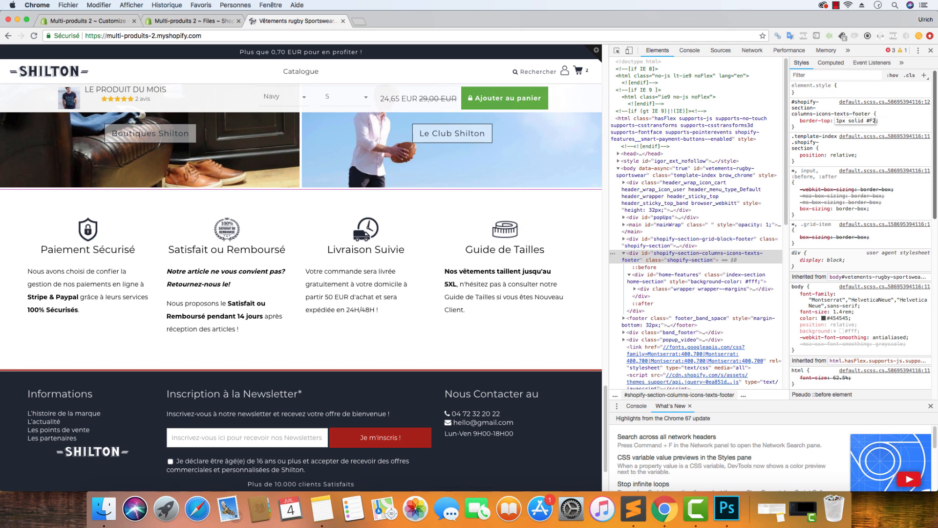
key(super+v)
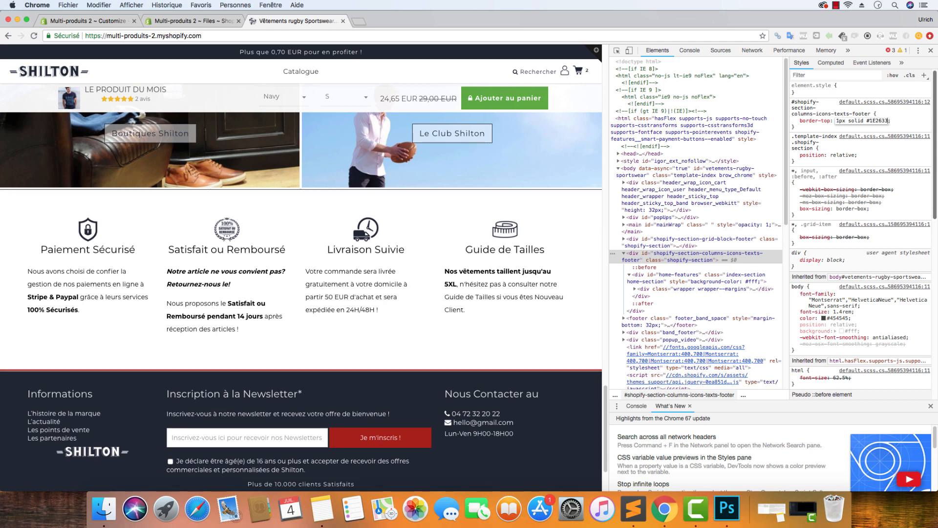
key(Return)
scroll(343, 210, up, 4)
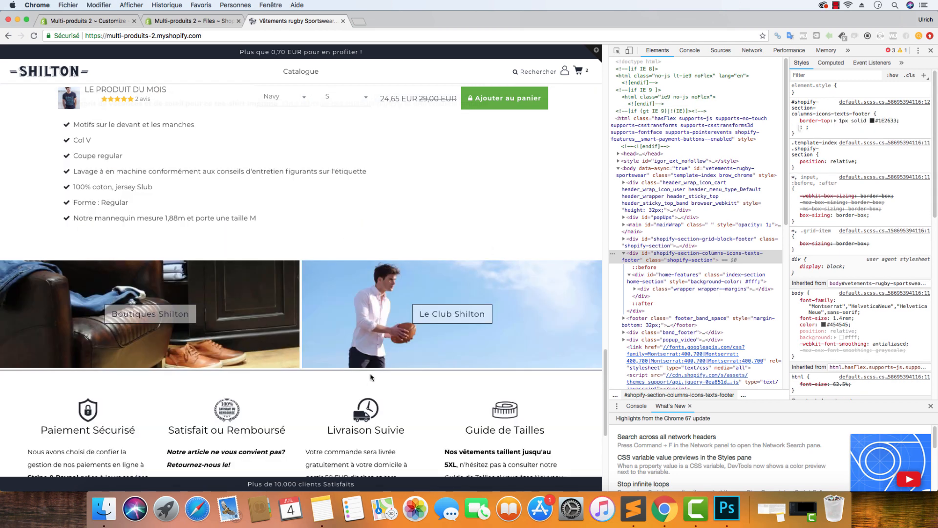
scroll(371, 378, down, 4)
Switch to Sublime Text, replace the border-top colour in the icon columns rule with #1E2633 and copy all of the CSS.
click(633, 499)
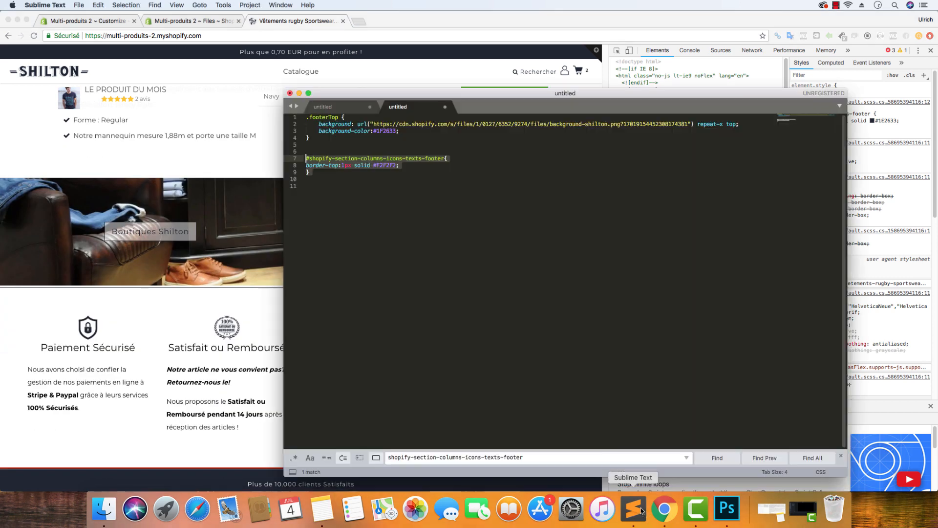
click(387, 190)
double_click(386, 165)
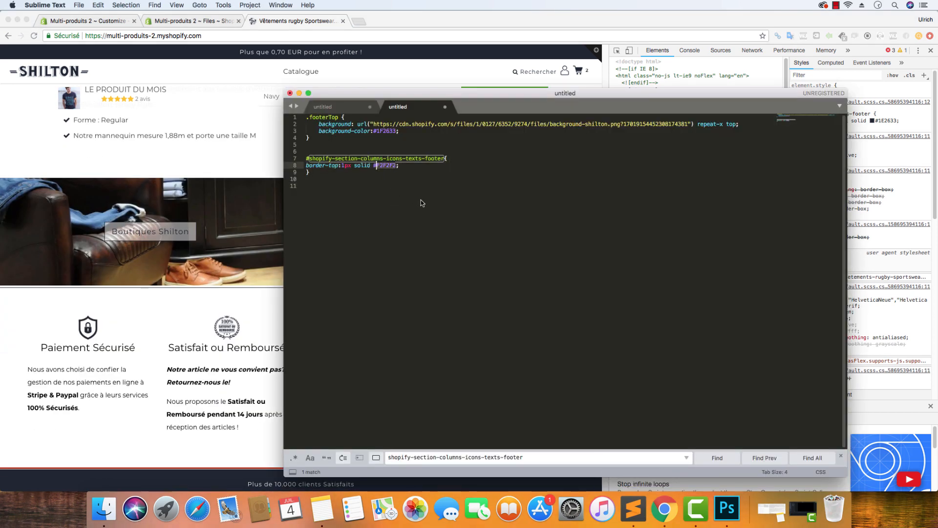
key(super+c)
key(super+a)
right_click(338, 159)
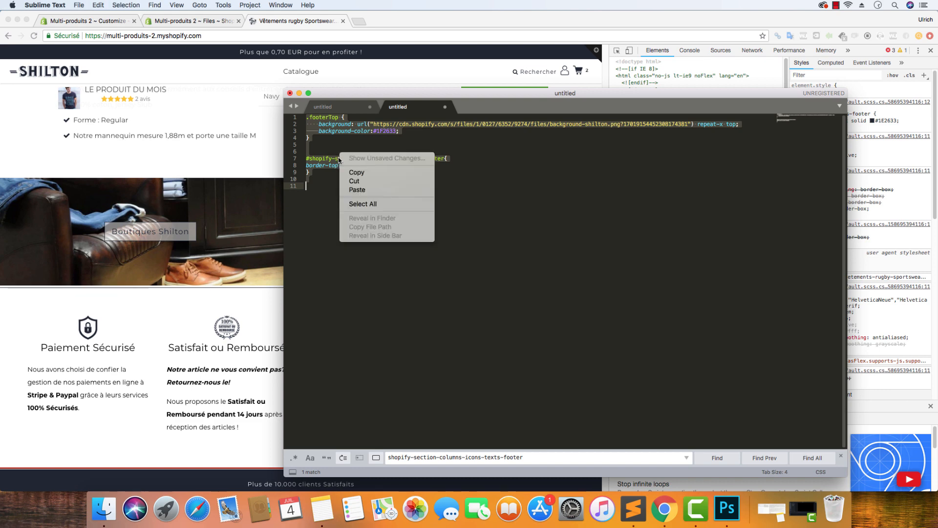
click(362, 173)
Return to the theme editor in Chrome, replace the footer rules in the General settings' Custom CSS with the copied code and save.
click(91, 21)
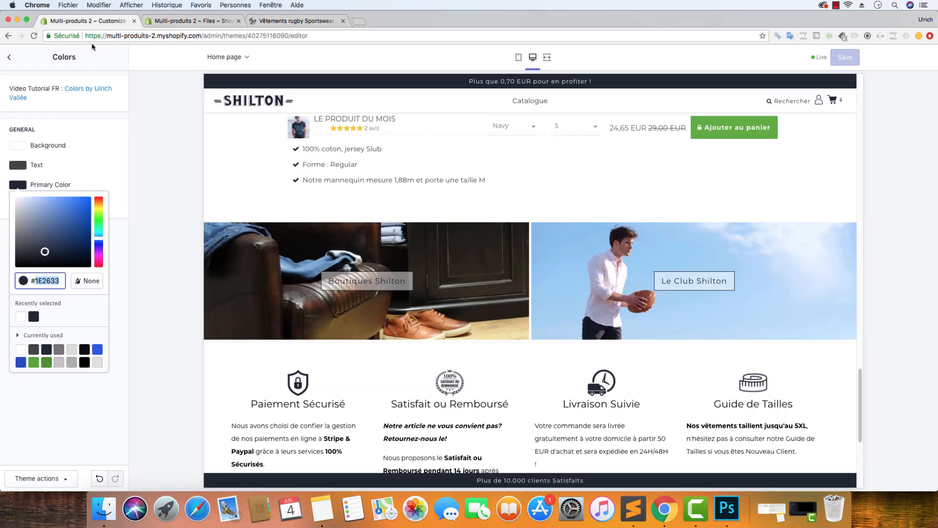
click(10, 58)
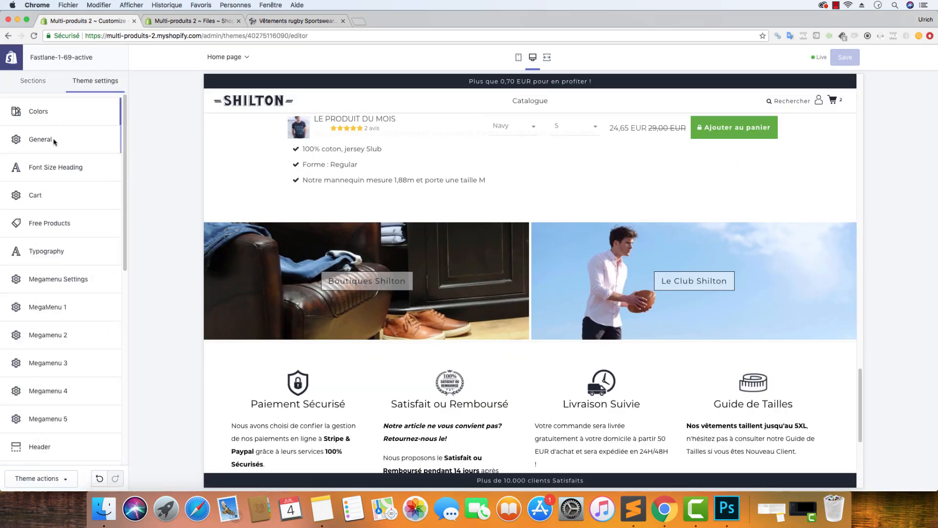
click(40, 139)
scroll(94, 272, down, 15)
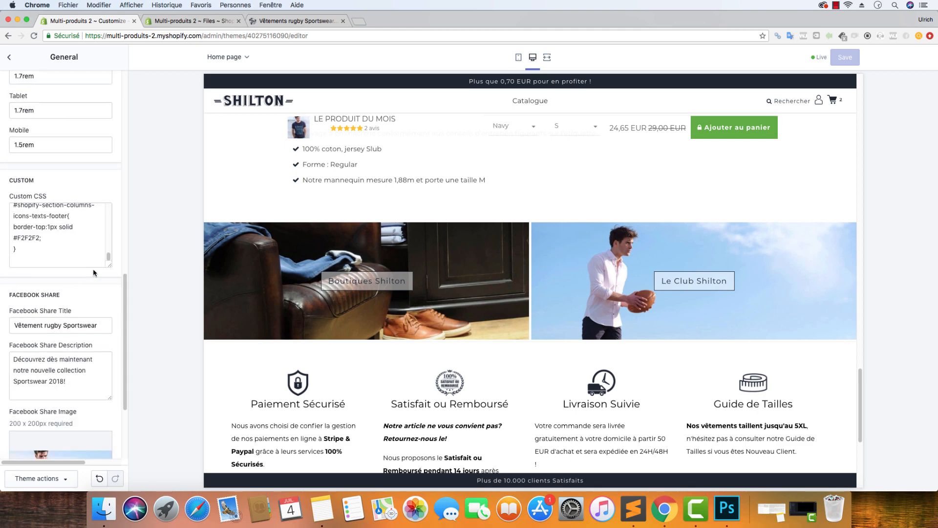
drag(110, 266, 89, 461)
drag(36, 443, 13, 273)
key(BackSpace)
key(super+v)
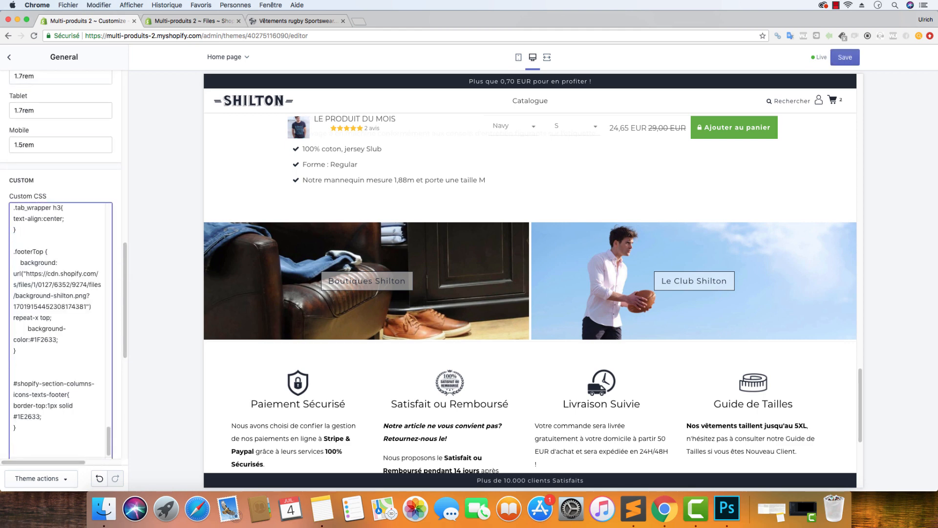
click(847, 62)
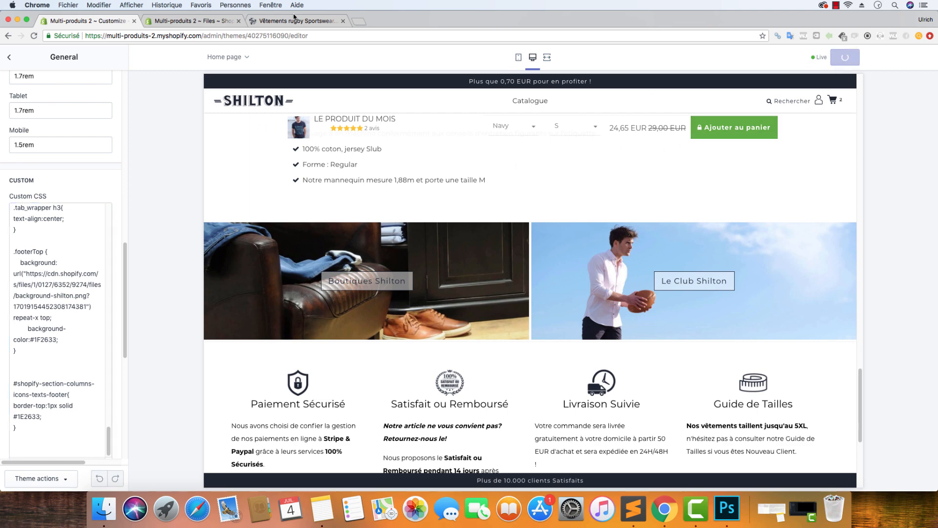
Reload the storefront, then close its developer tools and its browser tab.
click(294, 20)
key(super+r)
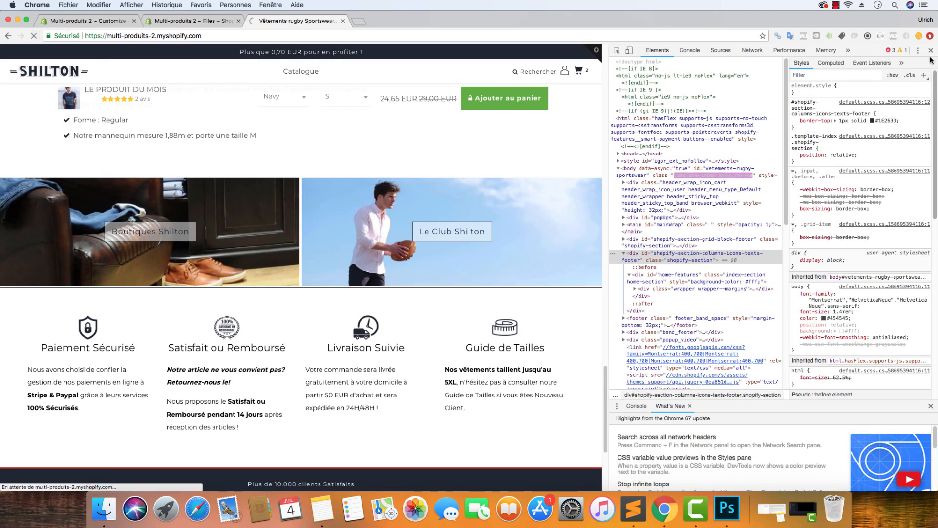
click(931, 50)
click(344, 21)
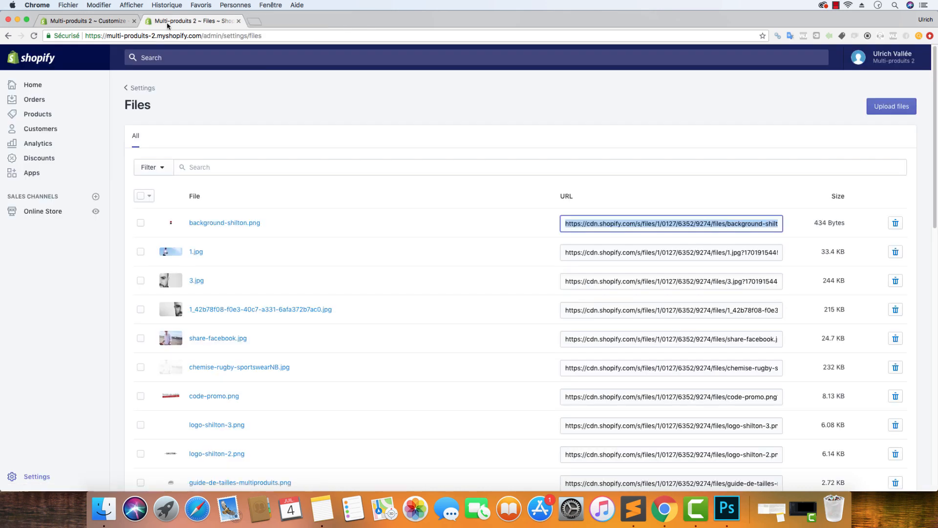
Open the storefront in a new tab from the preview's Shilton logo, keeping one copy, and load its address without ?nopreview.
click(105, 21)
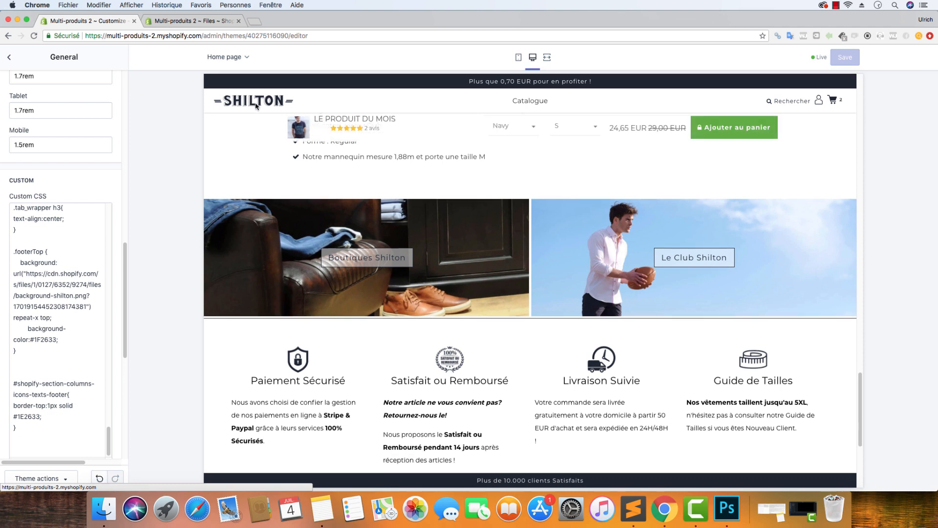
super+click(256, 101)
super+click(256, 101)
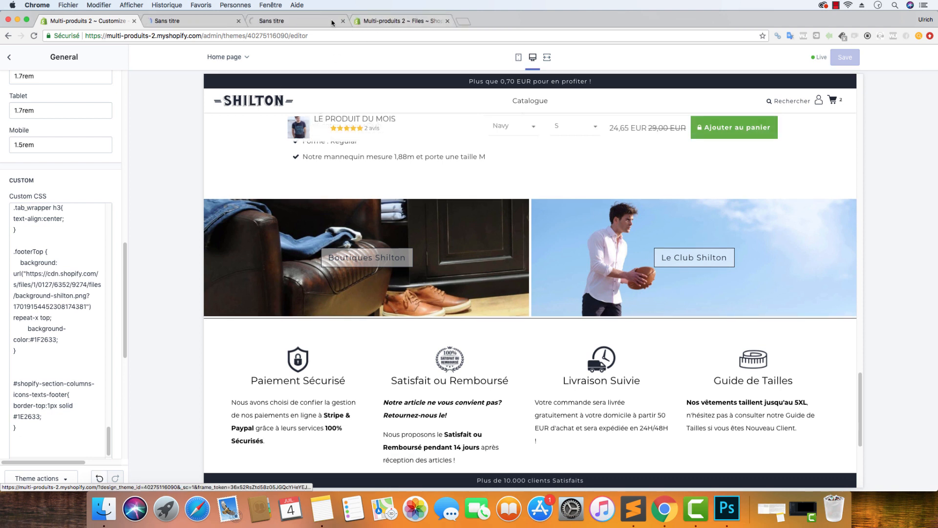
click(238, 21)
click(196, 20)
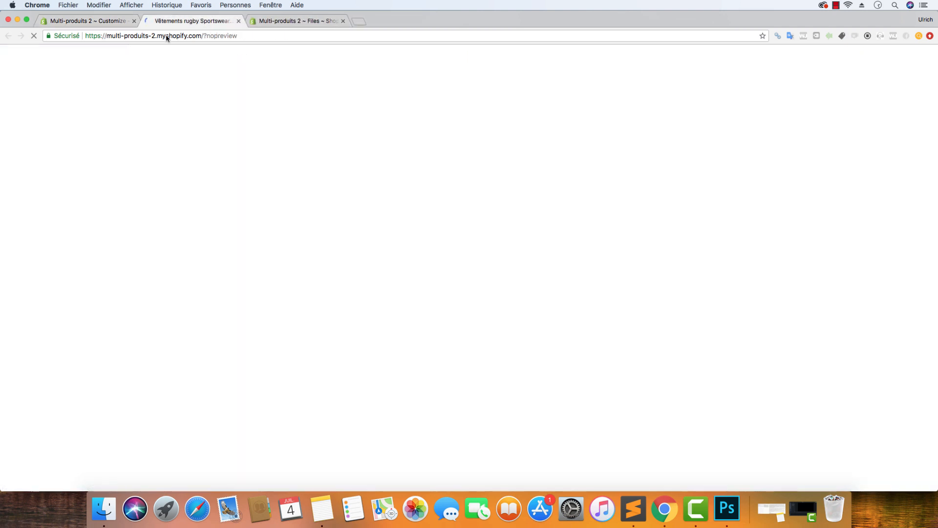
drag(204, 36, 524, 43)
key(BackSpace)
key(Return)
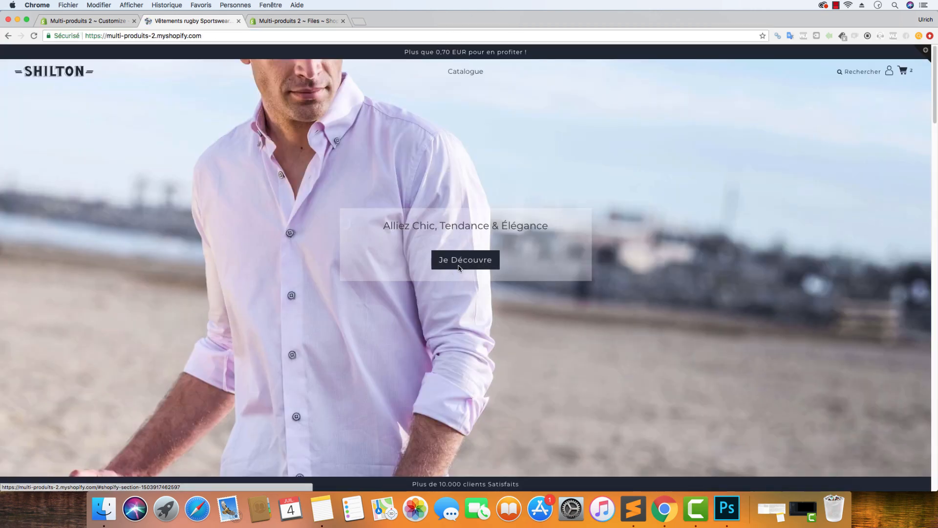
Examine the finished home page from the hero image to the icon columns' top border and the footer.
scroll(201, 287, down, 15)
scroll(218, 289, down, 10)
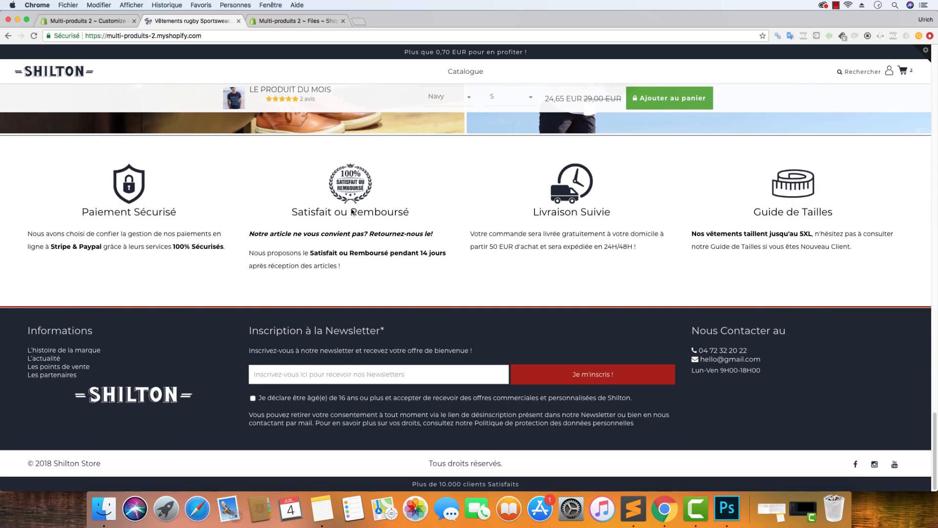
scroll(352, 212, up, 15)
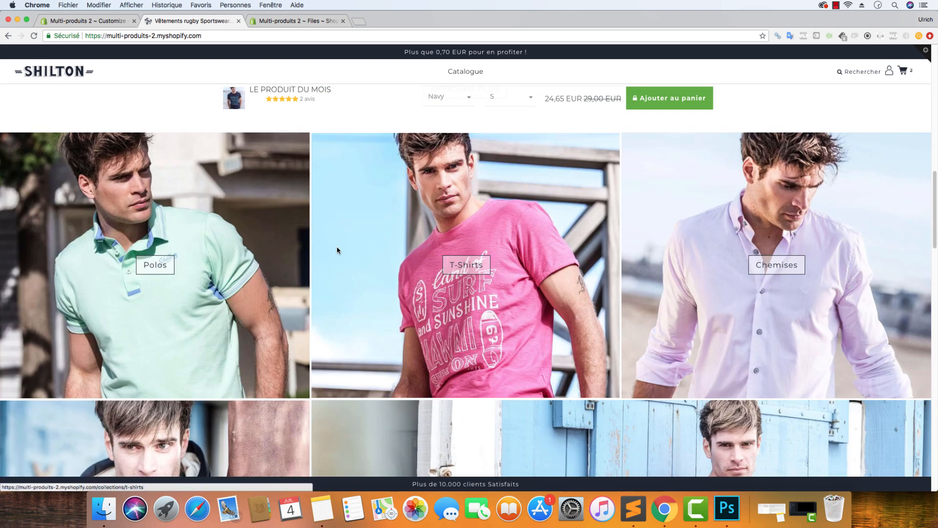
scroll(352, 259, up, 10)
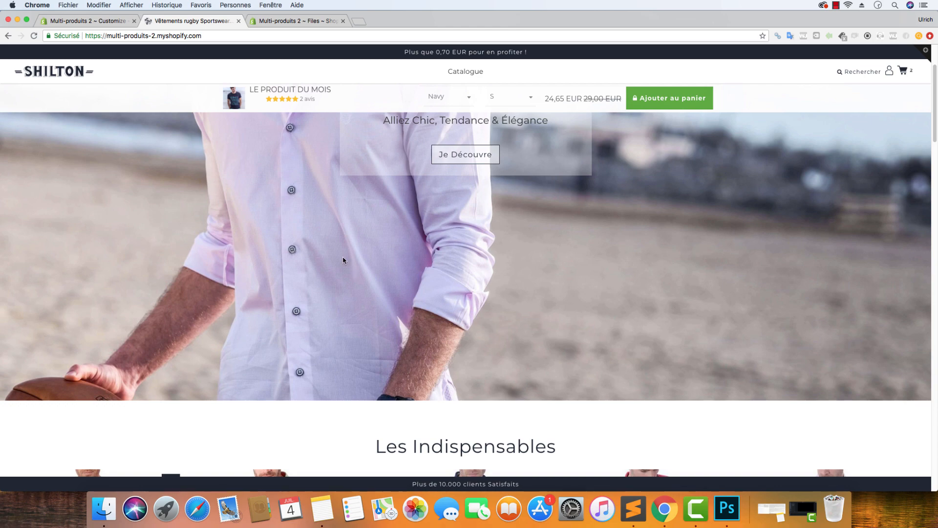
scroll(355, 272, down, 8)
scroll(371, 252, down, 15)
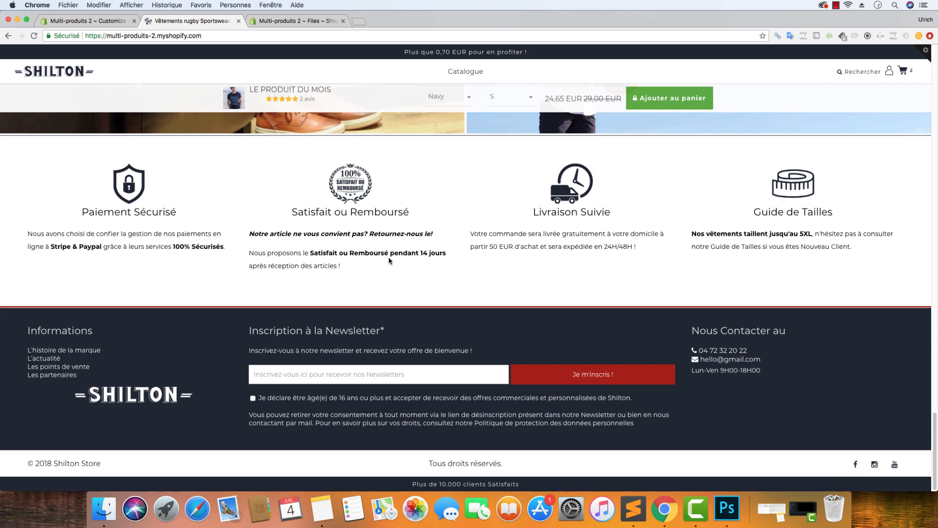
scroll(390, 261, up, 20)
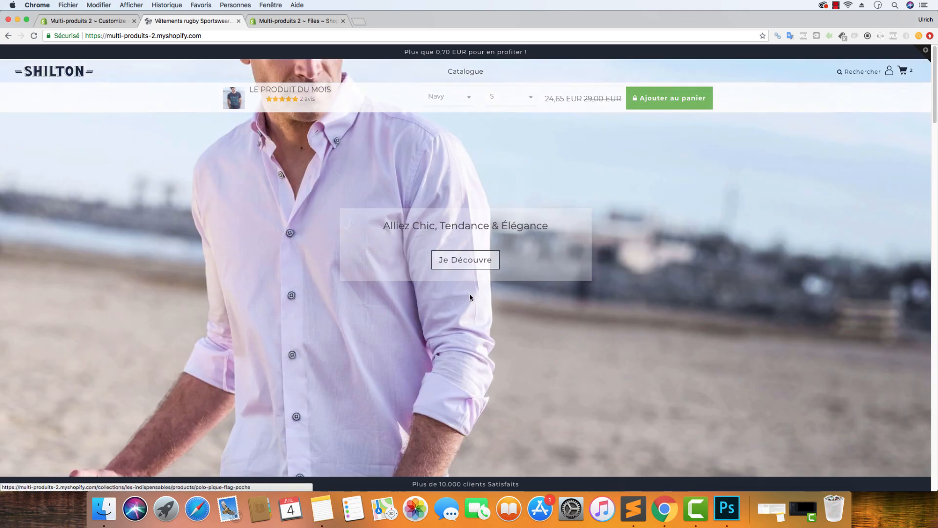